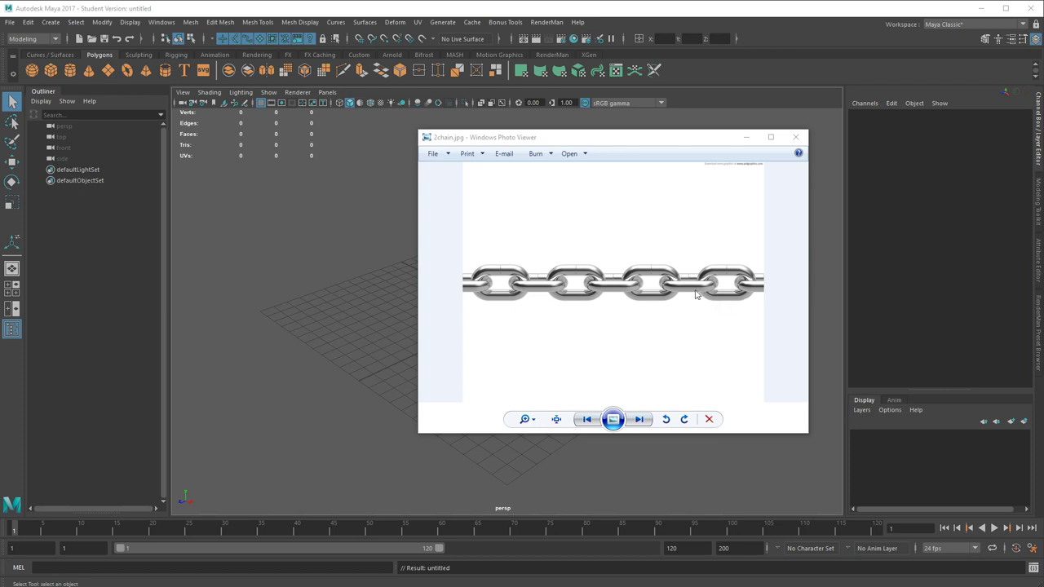
Open the scene sampleObjectStartScene.mb from the sampleObjects folder.
left_click(116, 46)
key("ctrl+o")
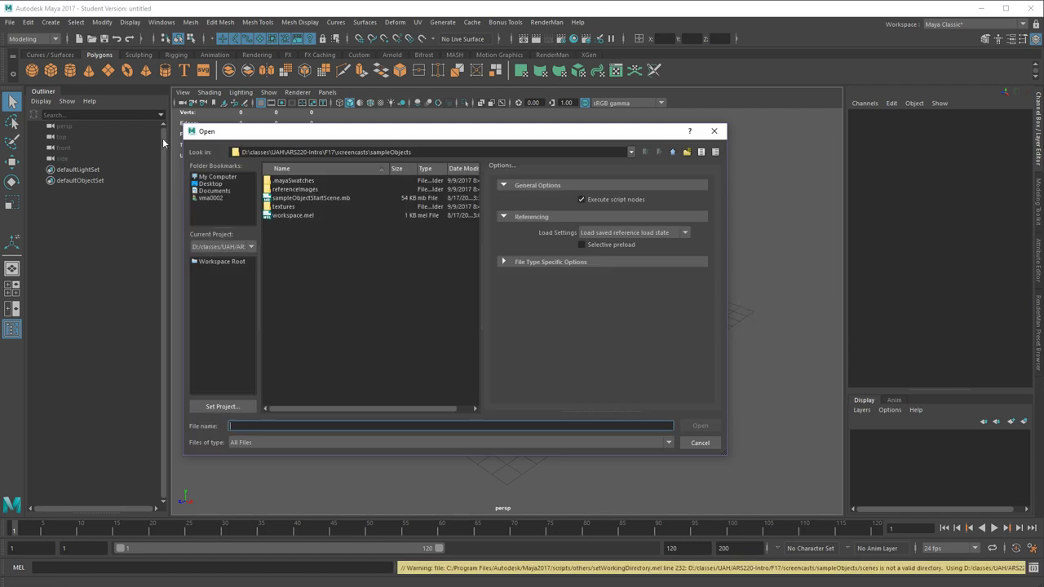
left_click(293, 199)
left_click(697, 426)
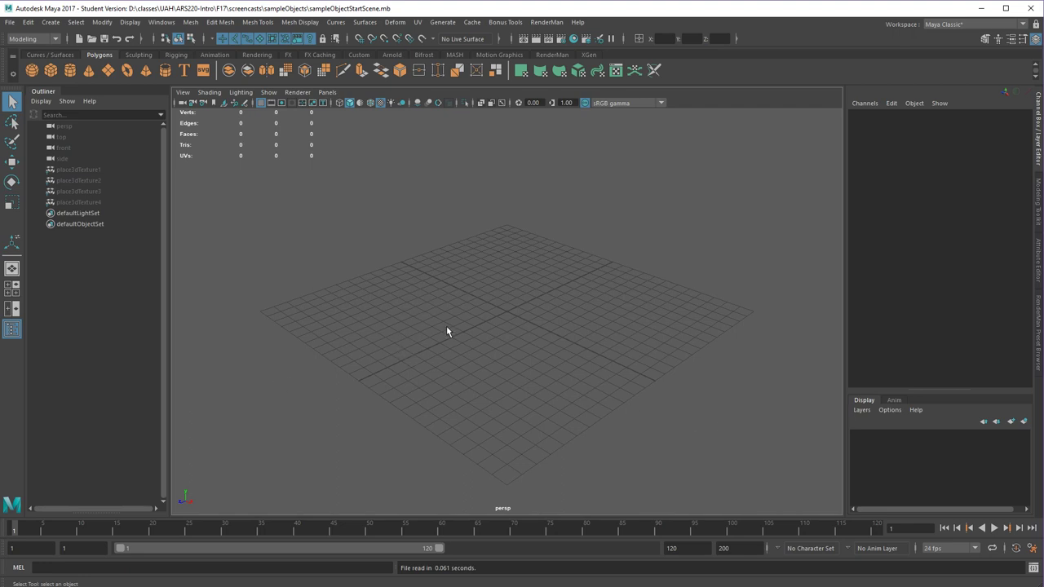
key("alt+Tab")
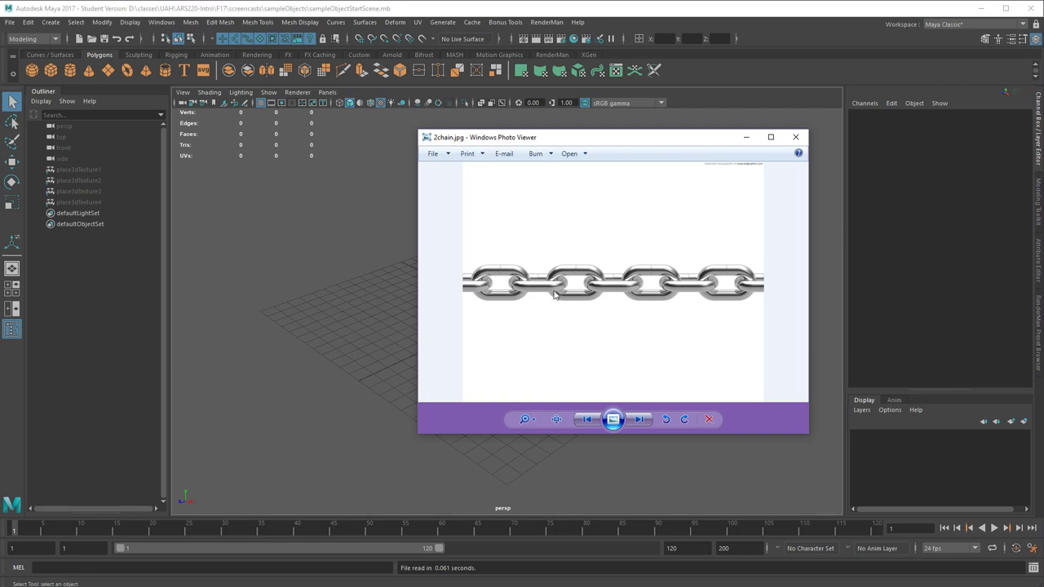
left_click_drag(576, 139, 614, 137)
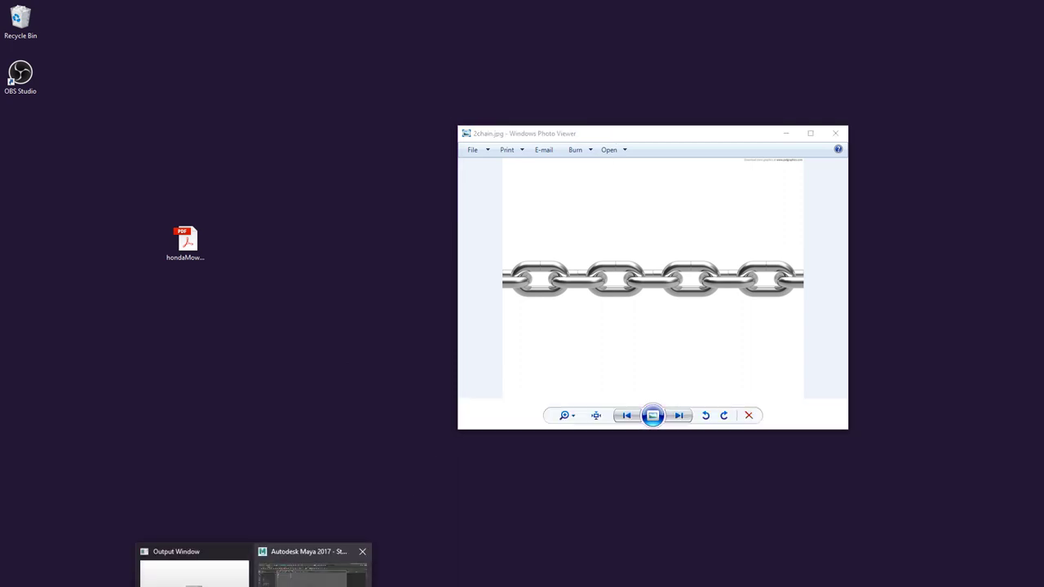
left_click(314, 571)
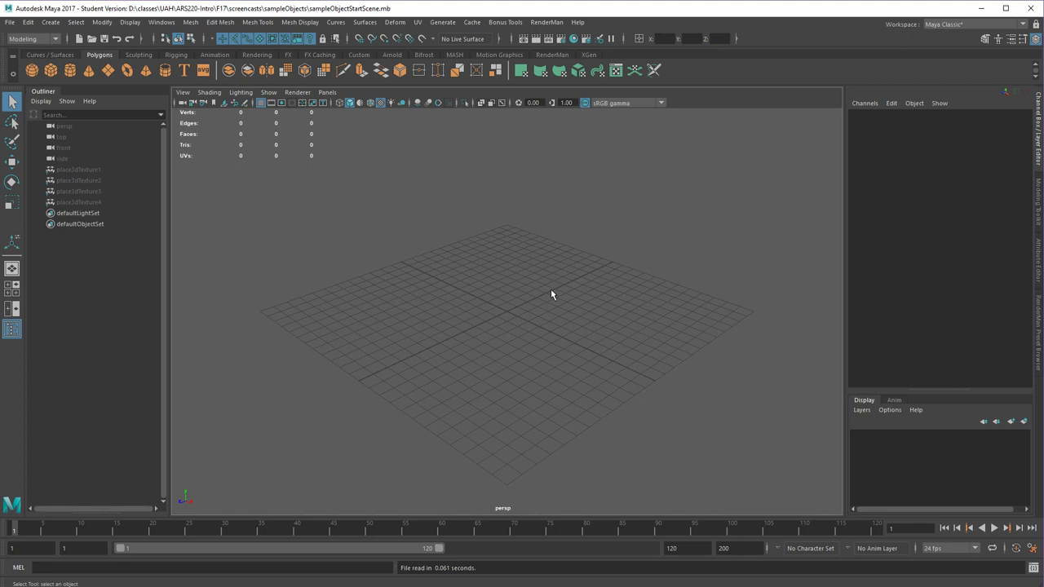
Load 2chain.jpg from referenceImages as the front view's image plane, then return to four views.
key("space")
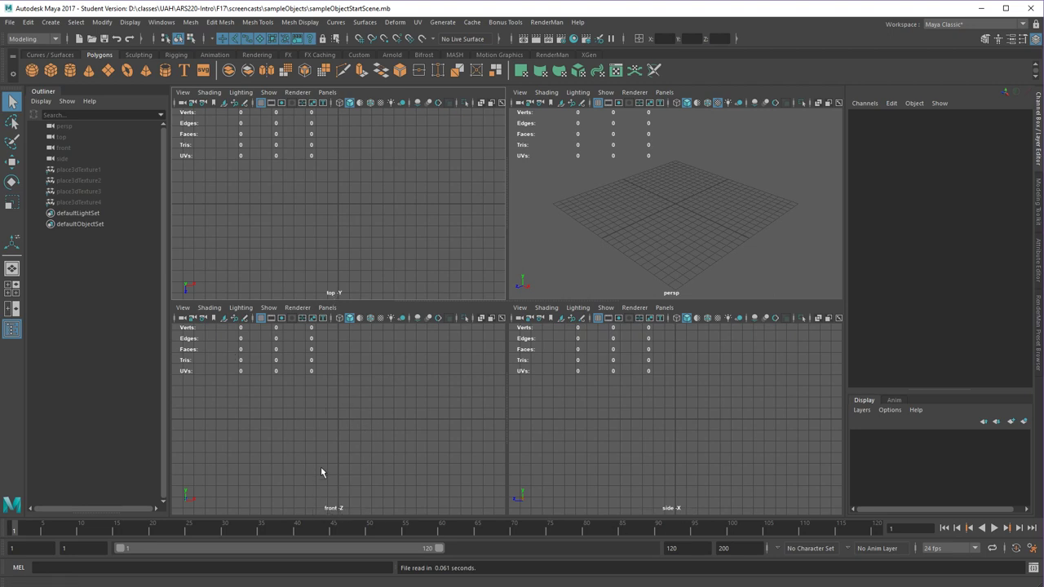
key("space")
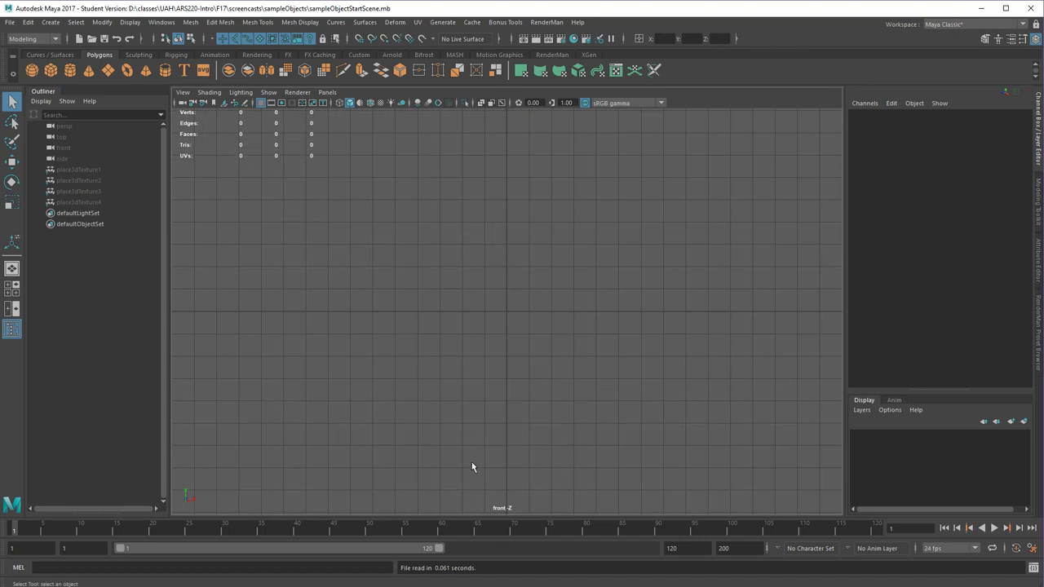
left_click(225, 106)
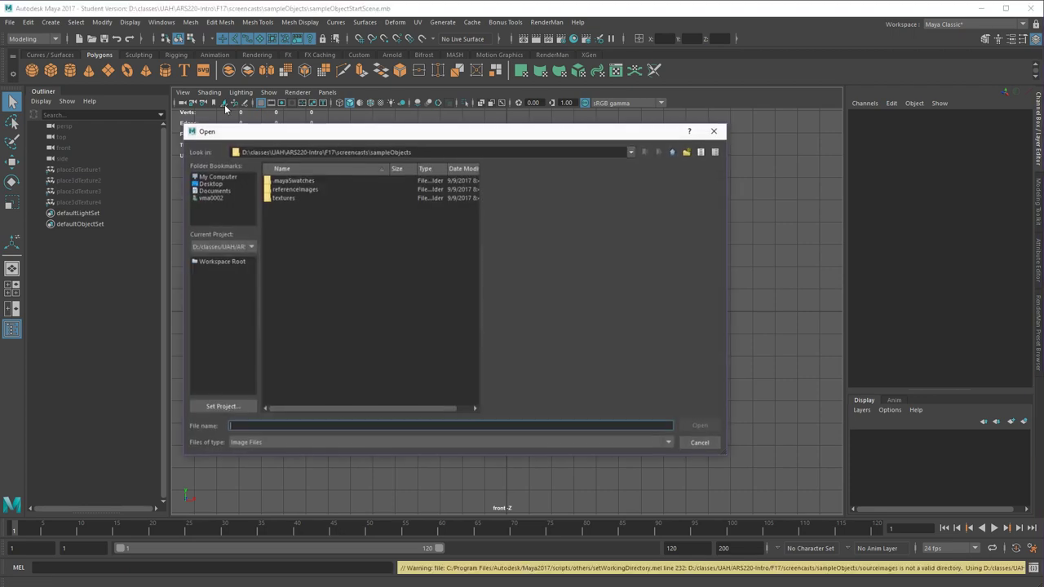
double_click(290, 190)
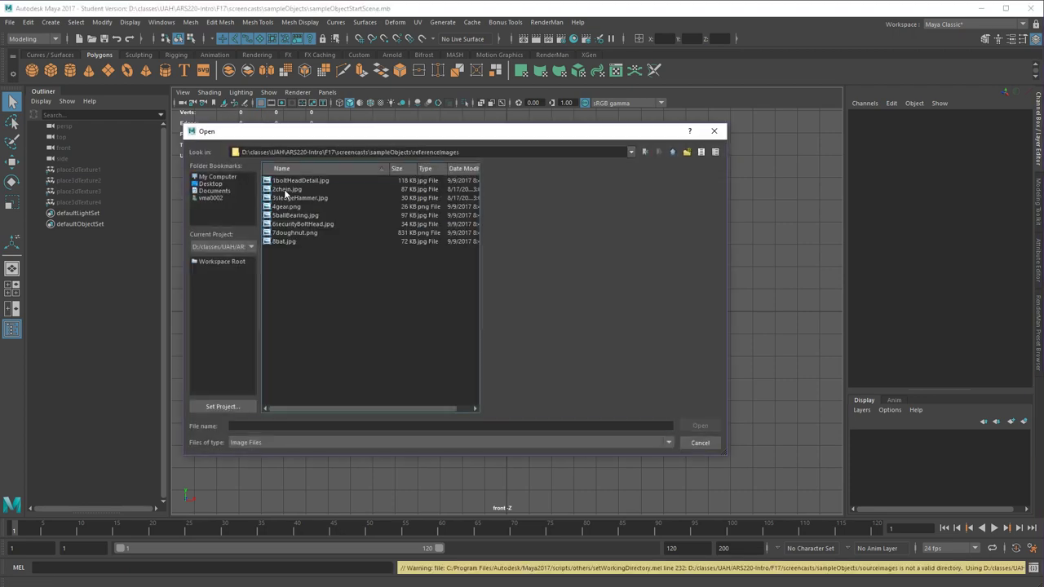
left_click(286, 190)
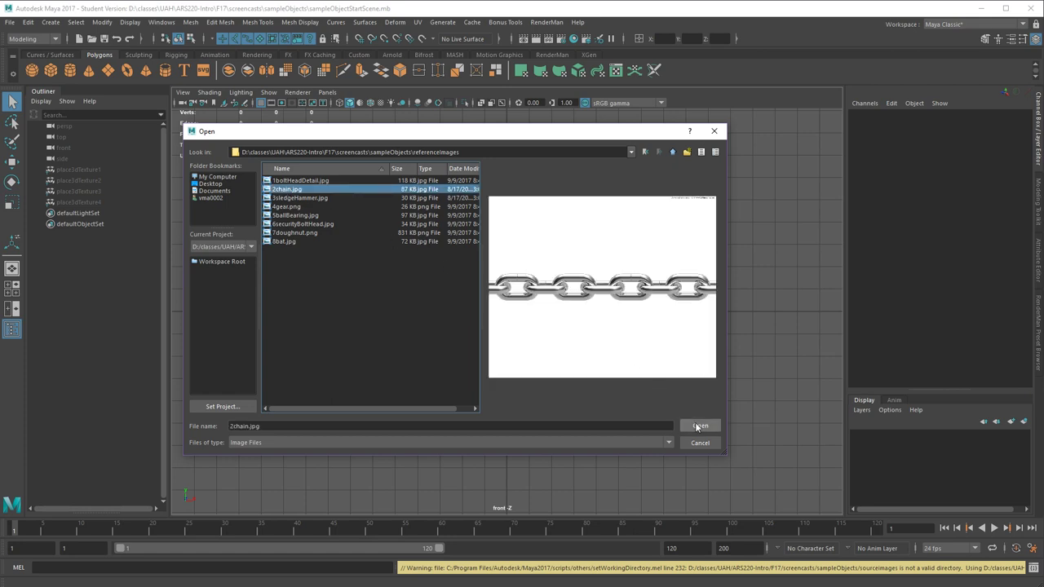
left_click(695, 425)
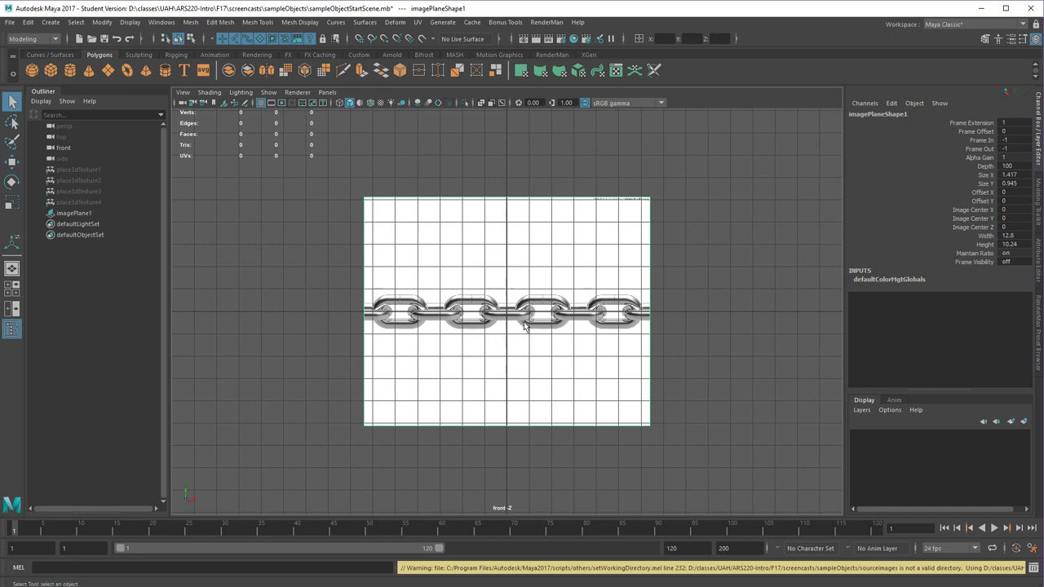
key("space")
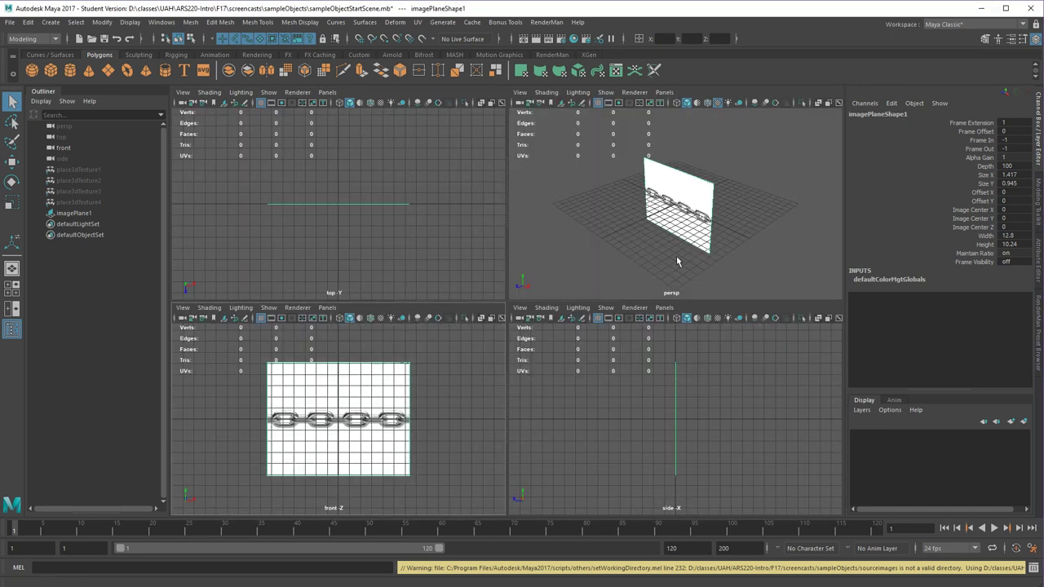
Create a polygon cube, pCube1, at the origin.
left_click_drag(668, 253, 634, 259, "alt")
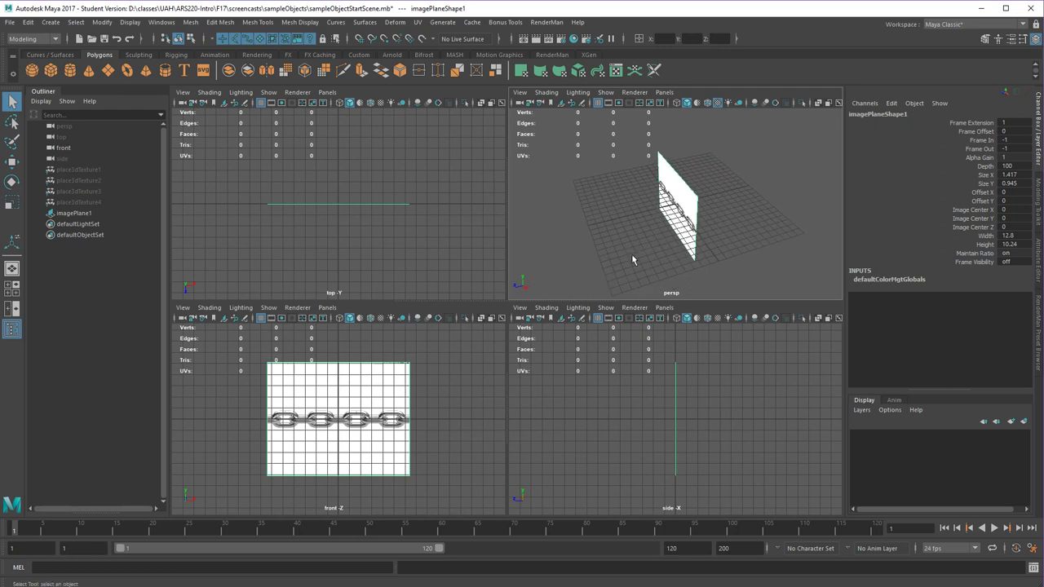
left_click(51, 70)
left_click_drag(652, 245, 655, 198, "alt")
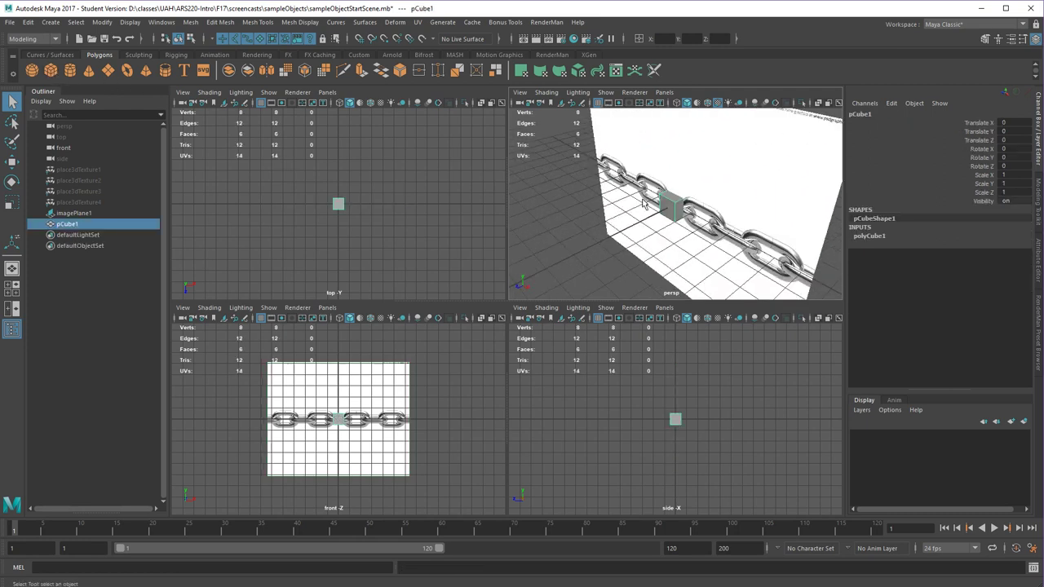
left_click_drag(690, 242, 648, 232, "alt")
right_click_drag(648, 232, 657, 228, "alt")
left_click_drag(657, 229, 679, 236, "alt")
Push the chain image plane back to Translate Z -13.69.
left_click(708, 229)
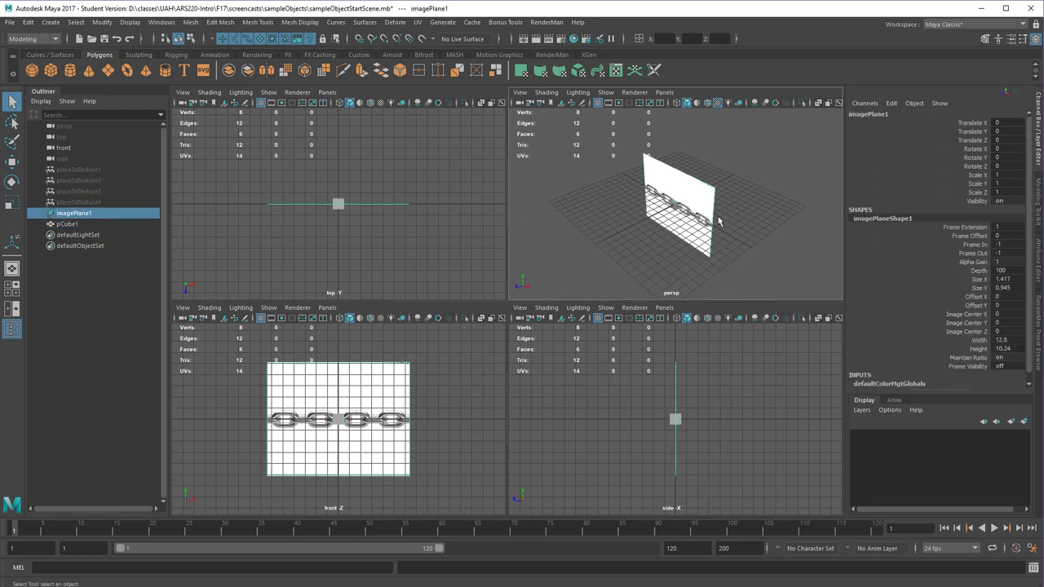
key("w")
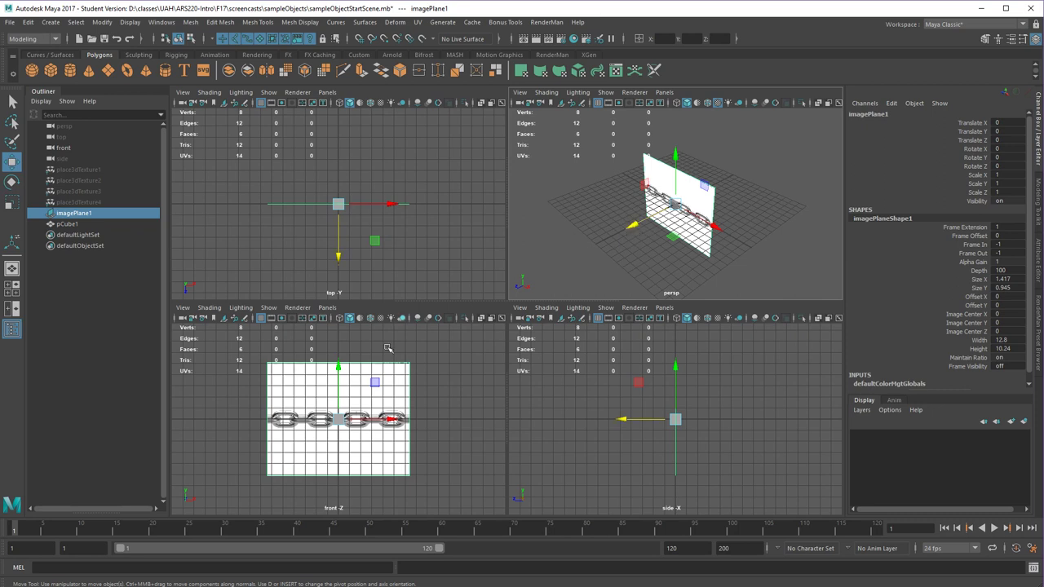
left_click_drag(632, 227, 732, 186)
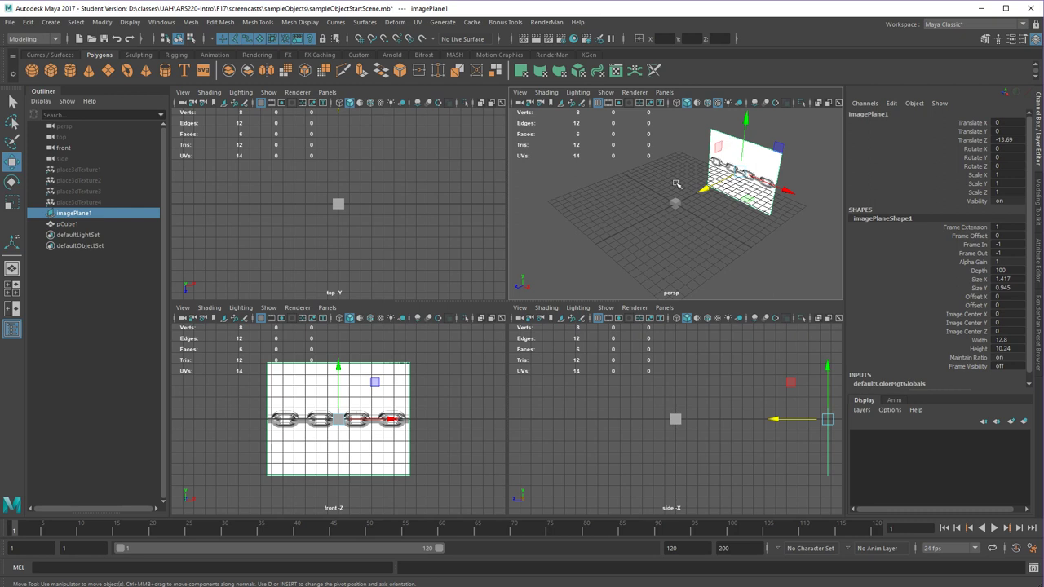
mouse_move(675, 229)
left_mouse_down("alt")
mouse_move(734, 220)
mouse_move(667, 217)
mouse_move(674, 237)
mouse_move(655, 235)
left_mouse_up("alt")
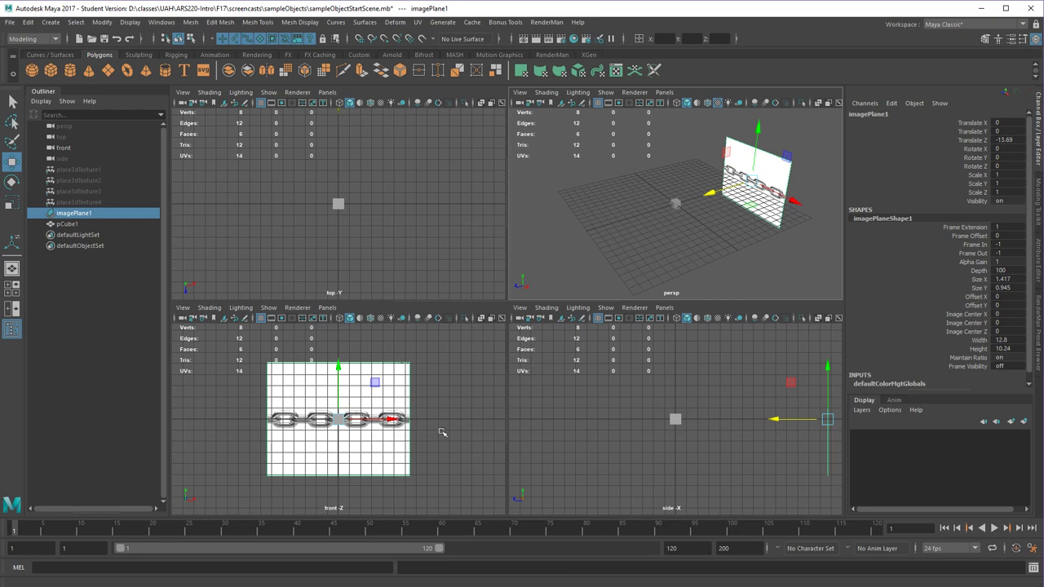
Set imagePlane1 Display to 'looking through camera' and zoom into the maximized front view.
left_click(1038, 261)
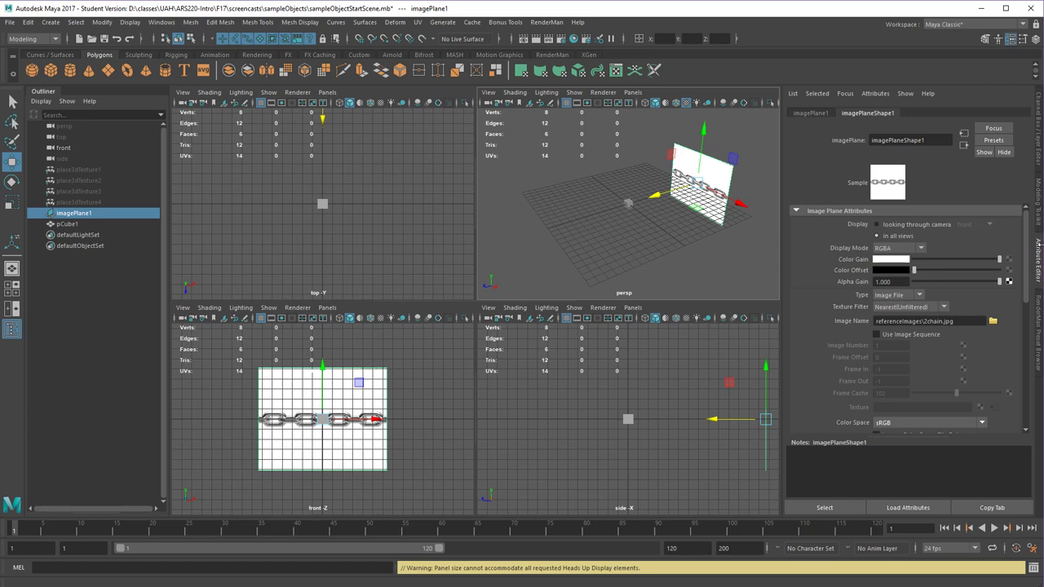
left_click(889, 228)
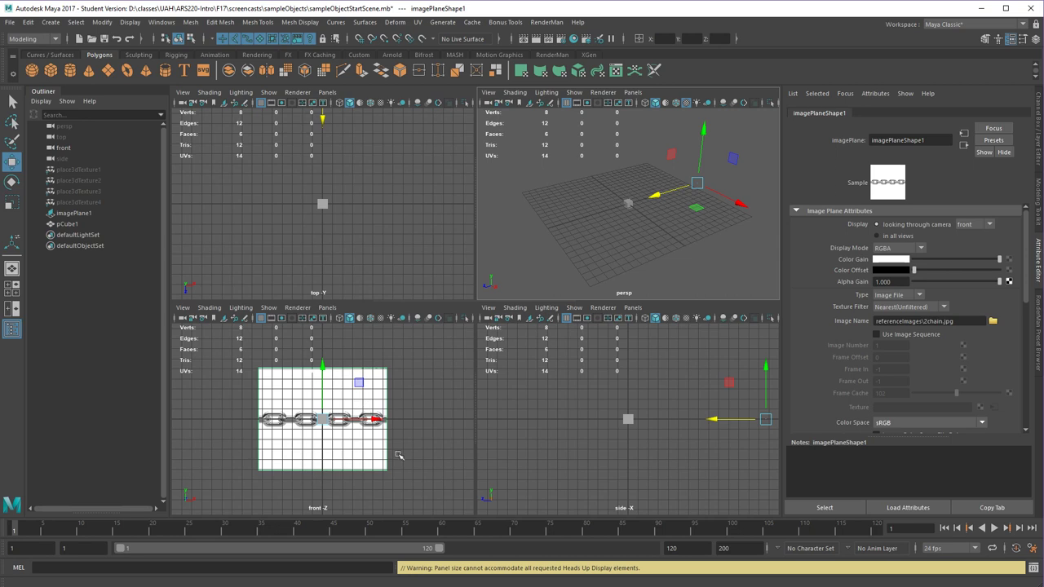
middle_click(420, 389)
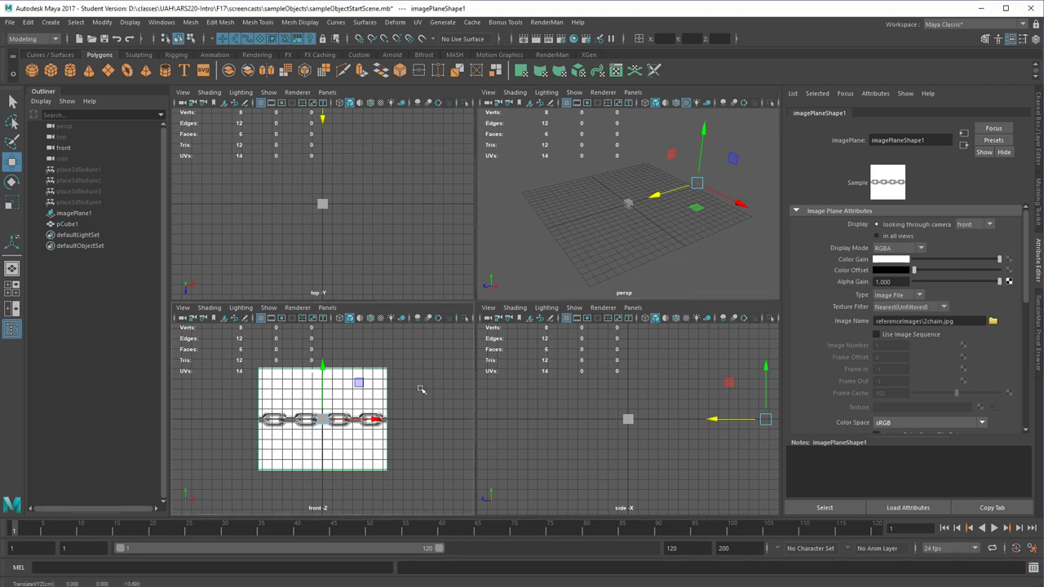
key("space")
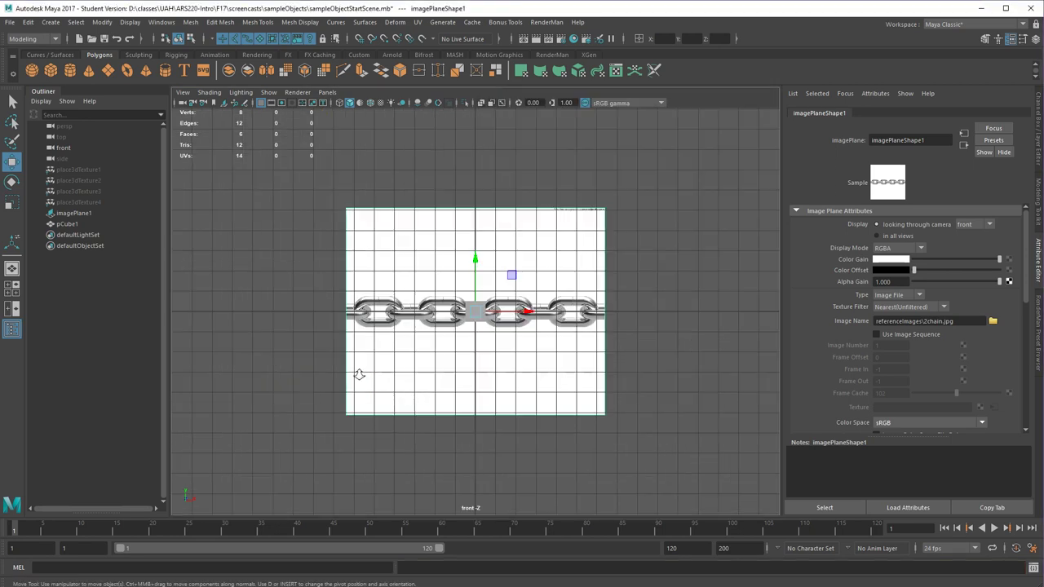
right_click_drag(356, 375, 652, 373, "alt")
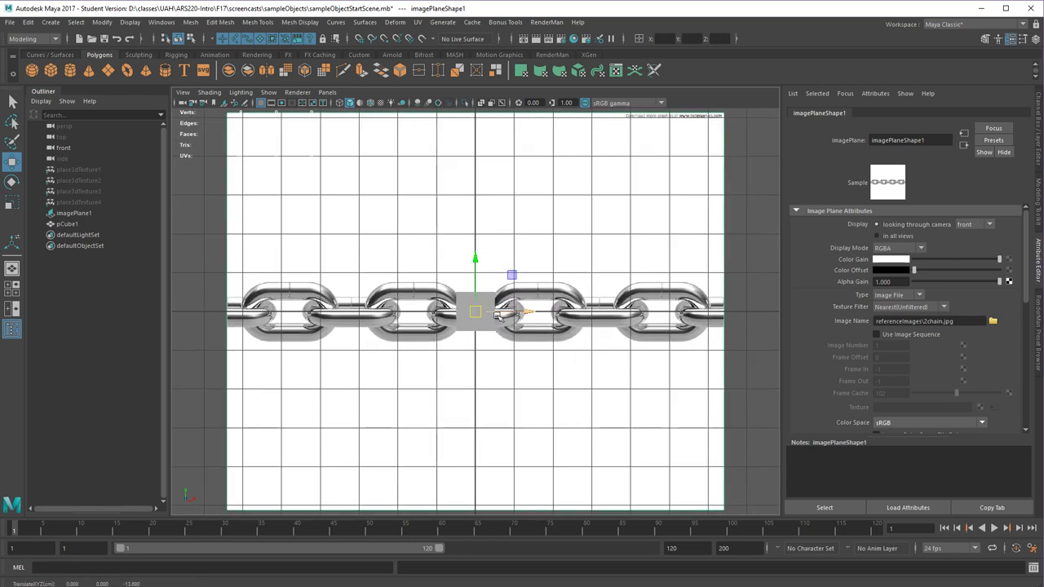
key("ctrl+d")
Undo the accidental plane duplicate, then duplicate pCube1 and move both cubes up beside the chain.
left_click_drag(474, 287, 475, 249)
key("ctrl+z")
key("ctrl+z")
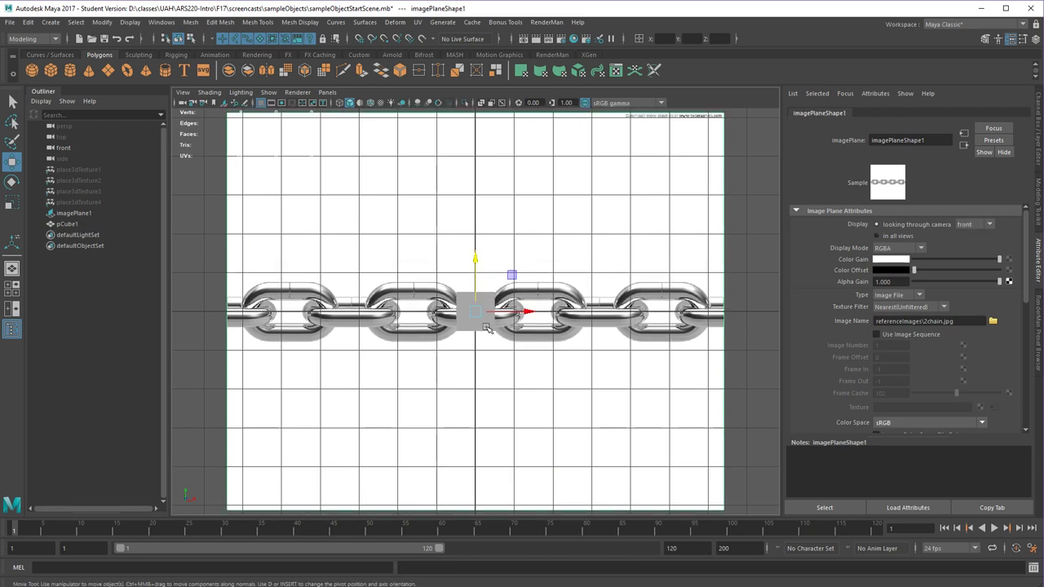
left_click(489, 328)
key("ctrl+d")
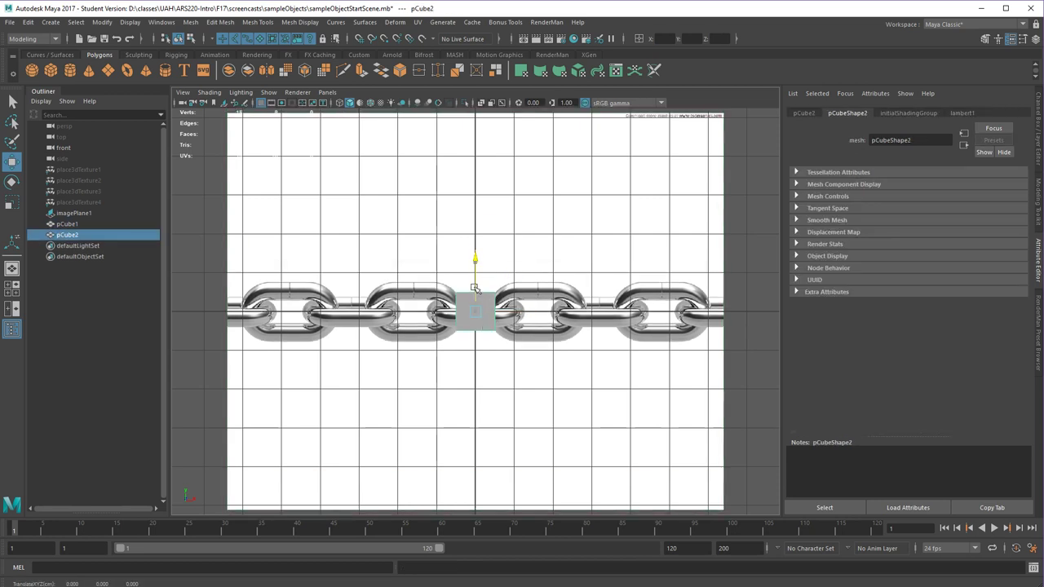
left_click_drag(475, 261, 476, 204)
left_click(472, 308)
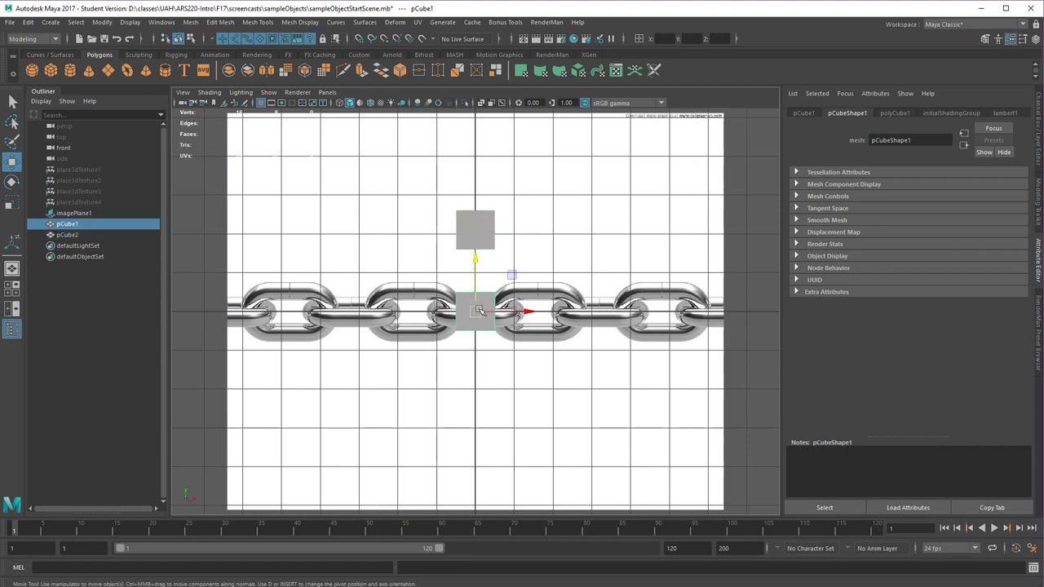
left_click_drag(475, 311, 529, 232)
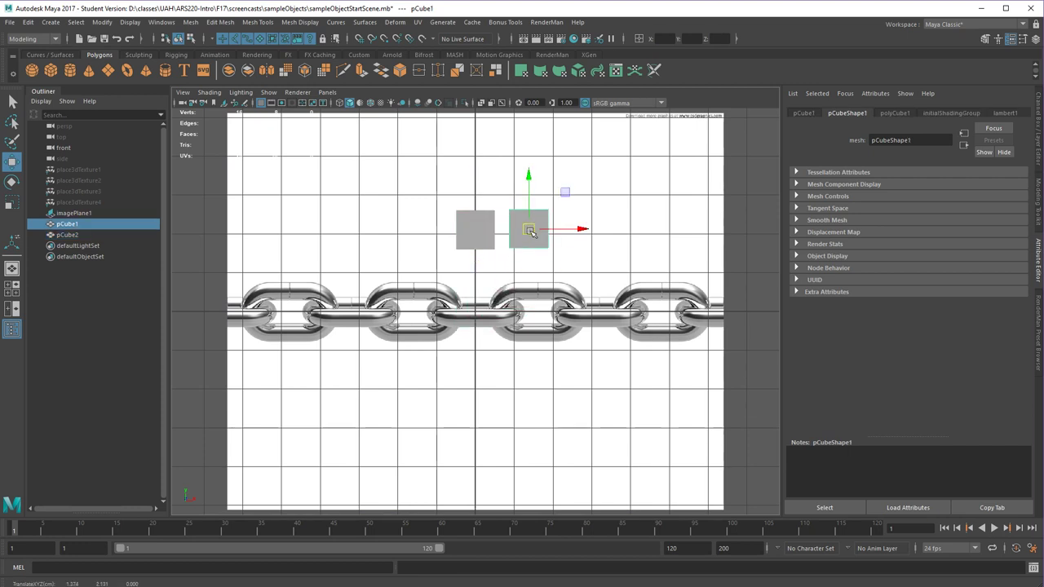
left_click(445, 256, "shift")
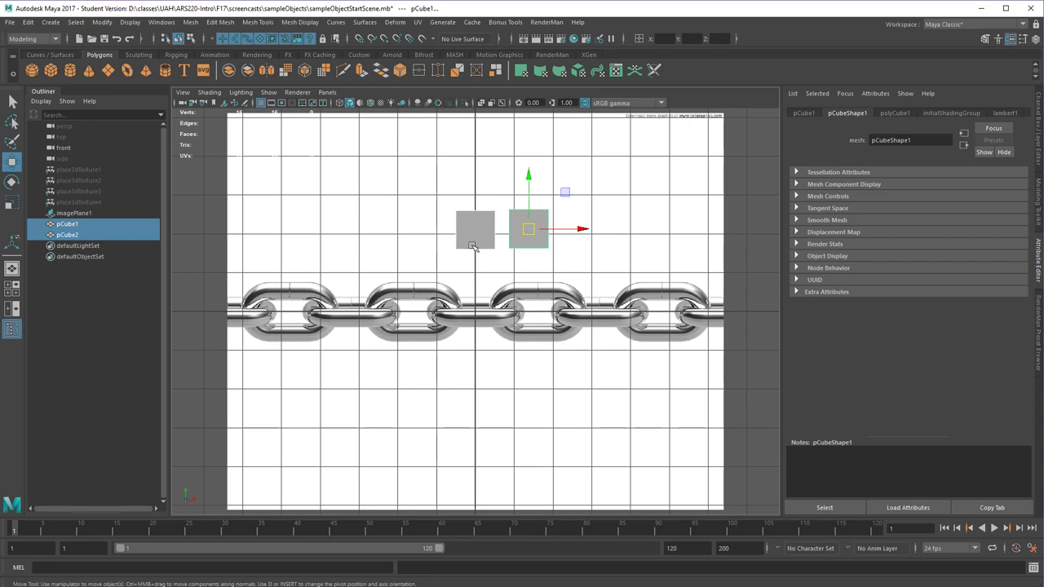
mouse_move(529, 230)
left_mouse_down()
mouse_move(562, 211)
mouse_move(519, 232)
left_mouse_up()
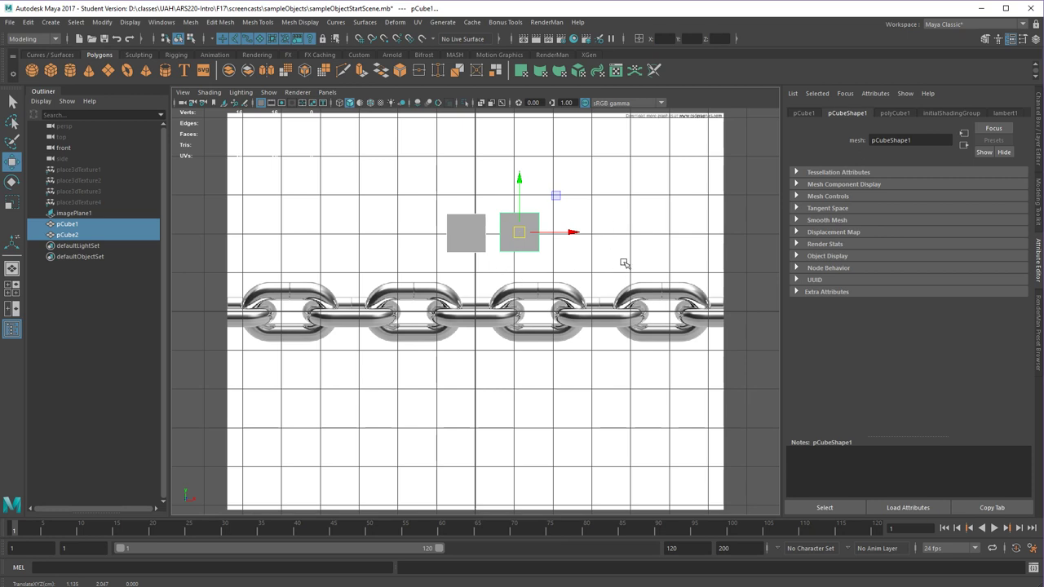
Lower the image plane's Color Gain slightly and delete both placeholder cubes.
left_click(713, 260)
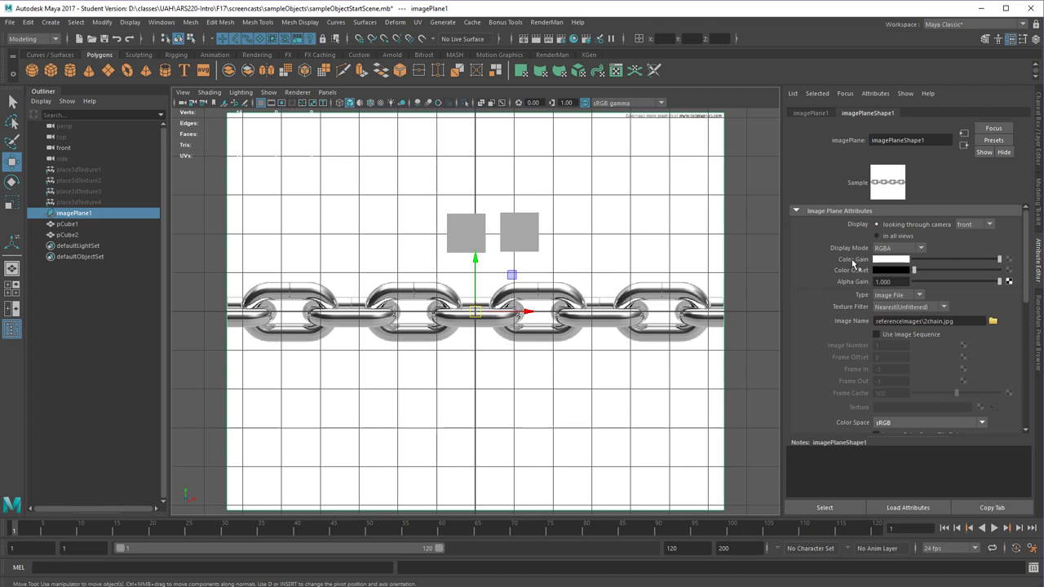
left_click_drag(995, 261, 989, 261)
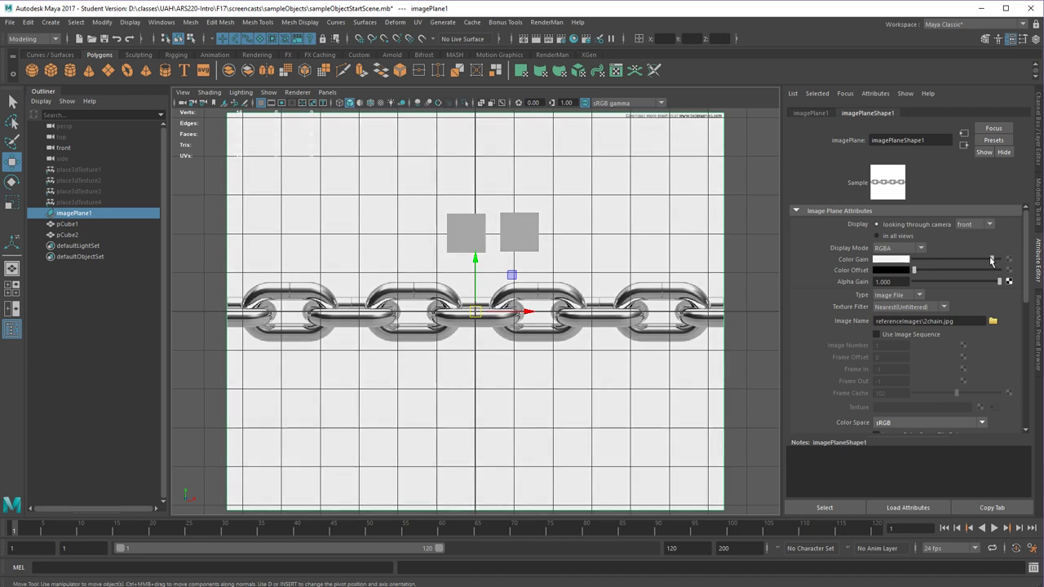
left_click_drag(608, 256, 461, 241)
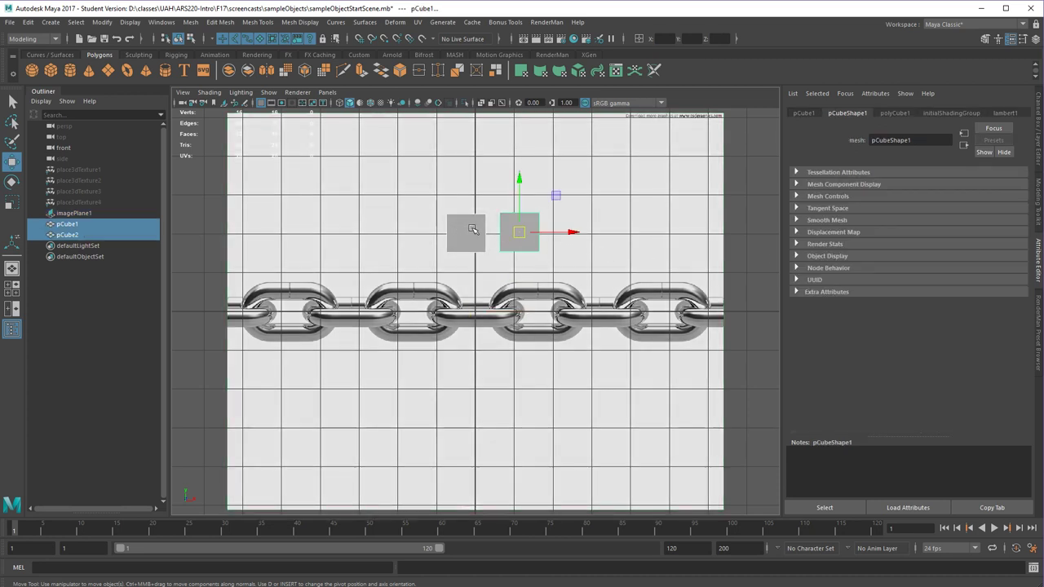
left_click(613, 290)
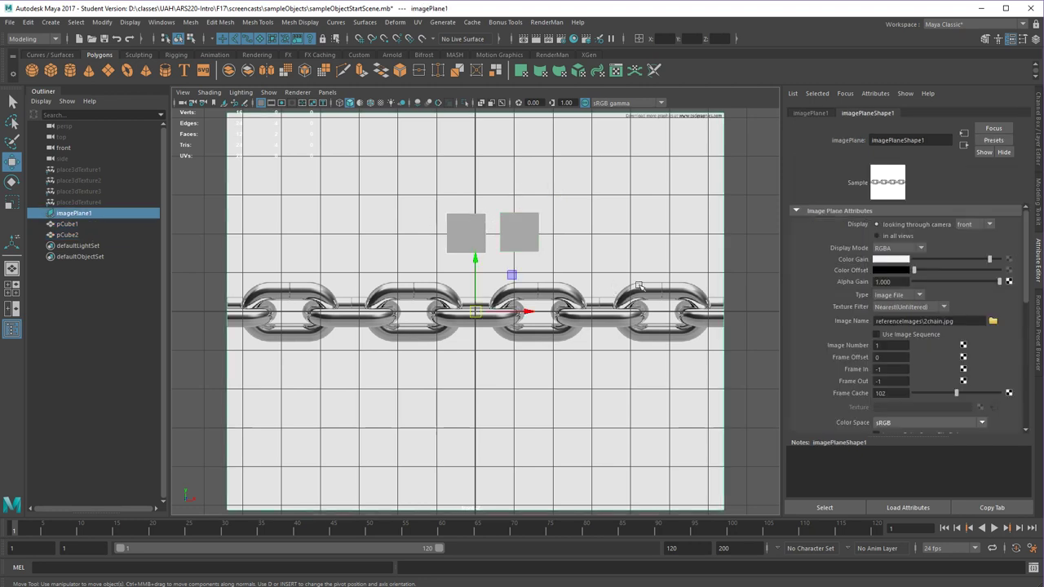
left_click_drag(989, 261, 984, 262)
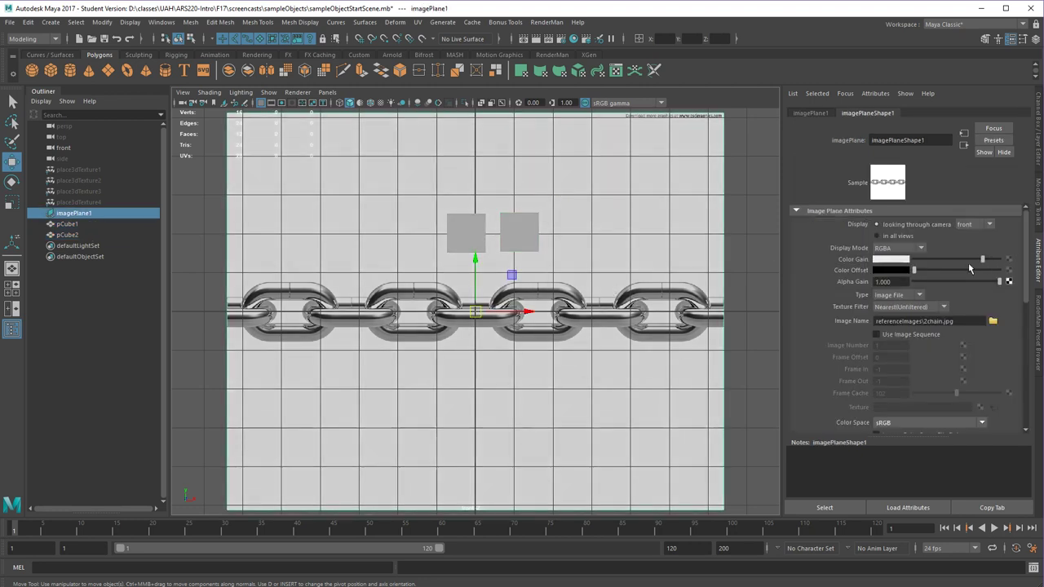
left_click_drag(587, 272, 471, 247)
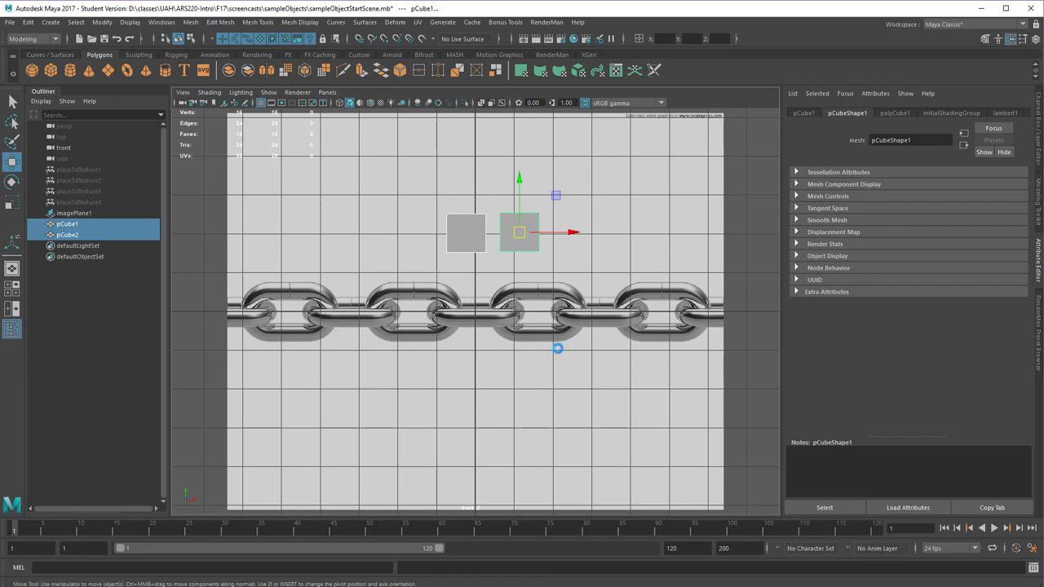
key("Delete")
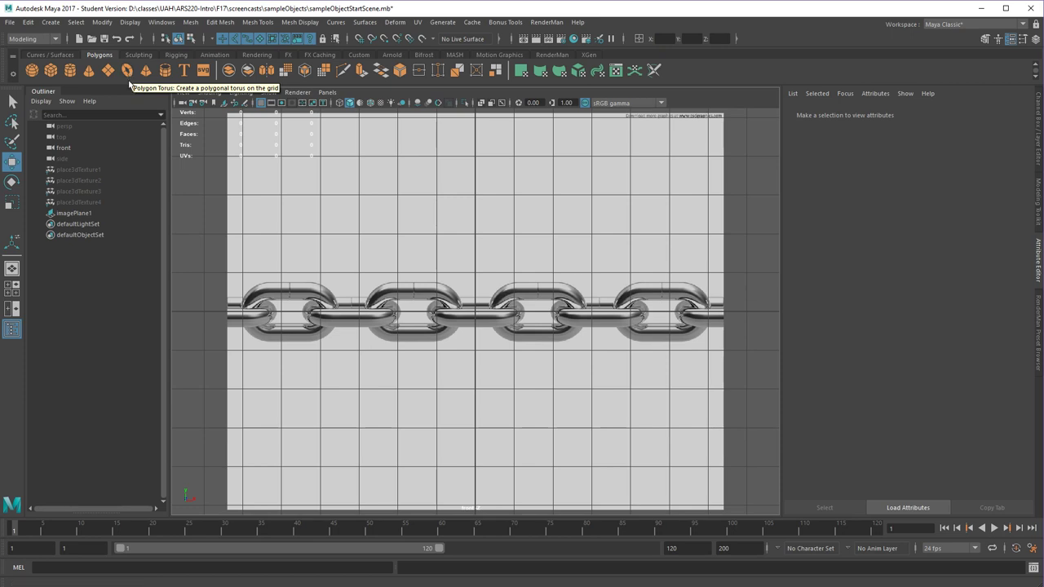
left_click(128, 71)
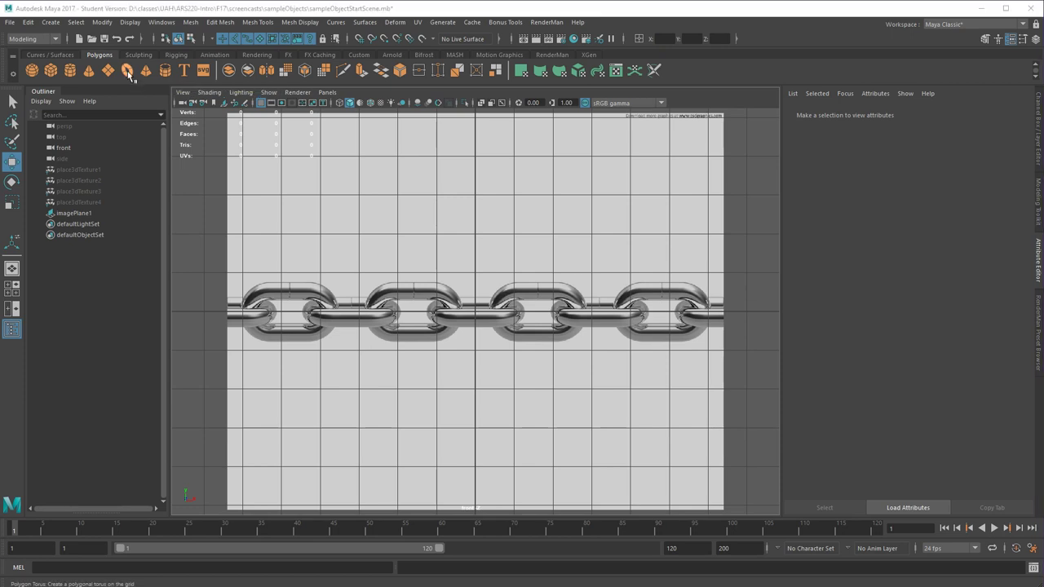
Create a torus with 36 axis divisions, then delete this first attempt.
double_click(128, 72)
left_click_drag(530, 143, 643, 130)
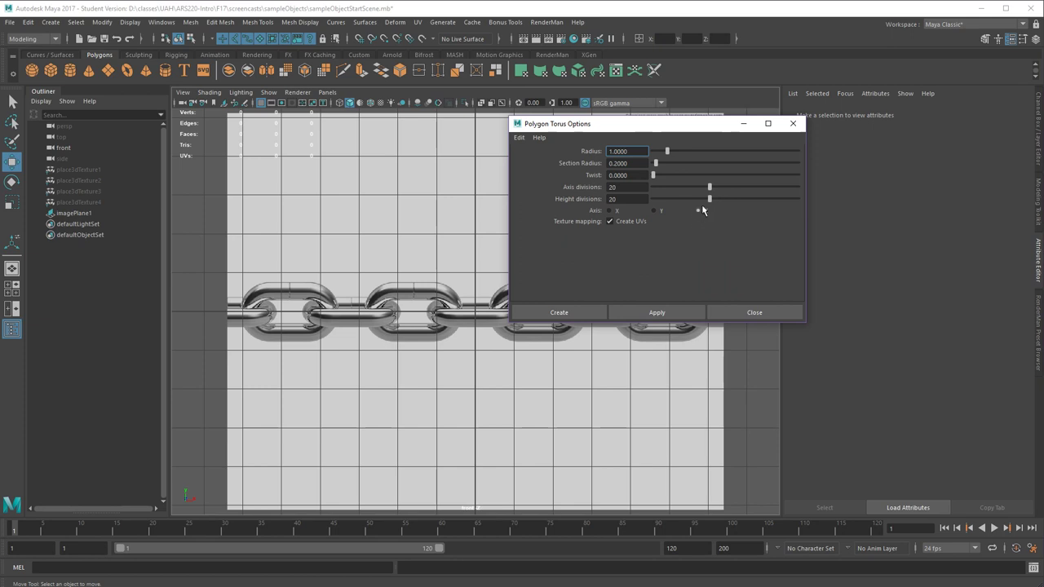
left_click_drag(649, 128, 717, 107)
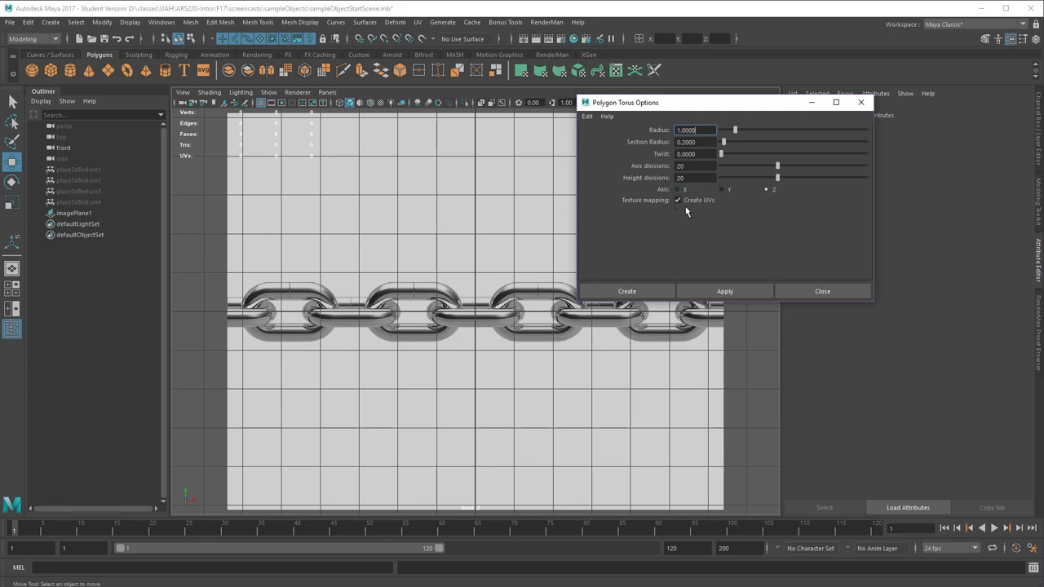
double_click(694, 165)
key("Tab")
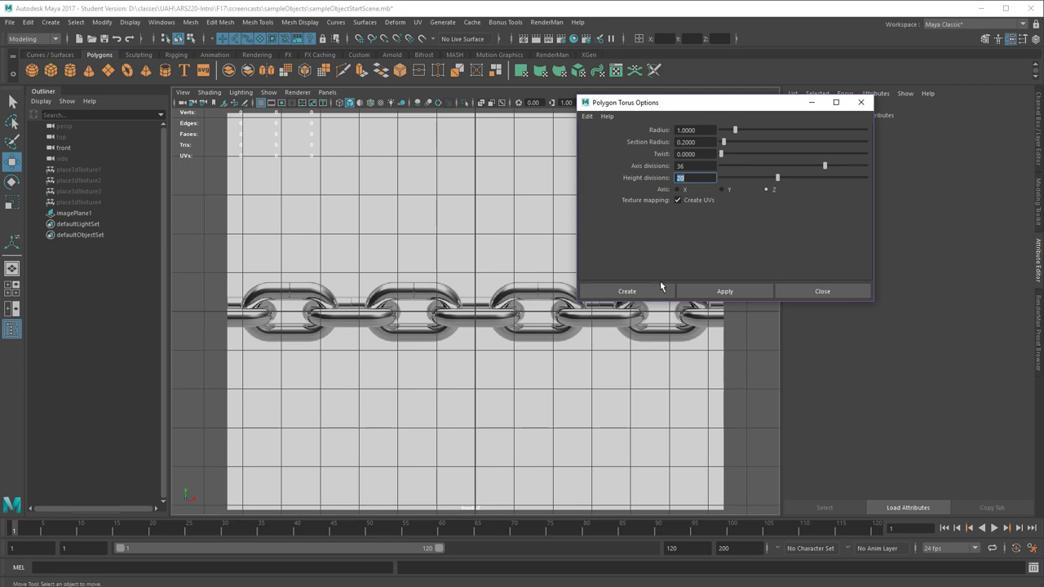
left_click(640, 292)
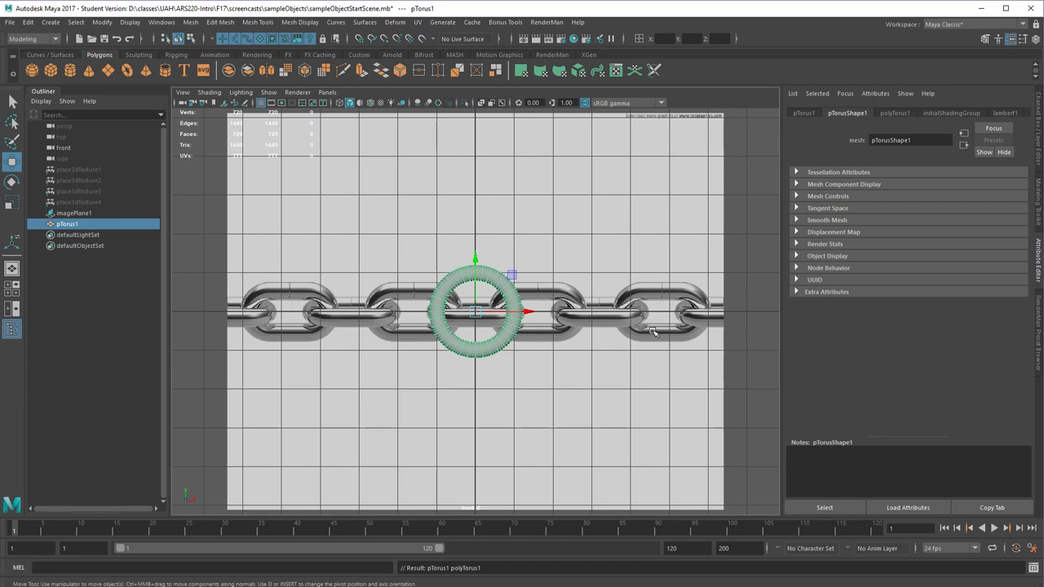
key("Delete")
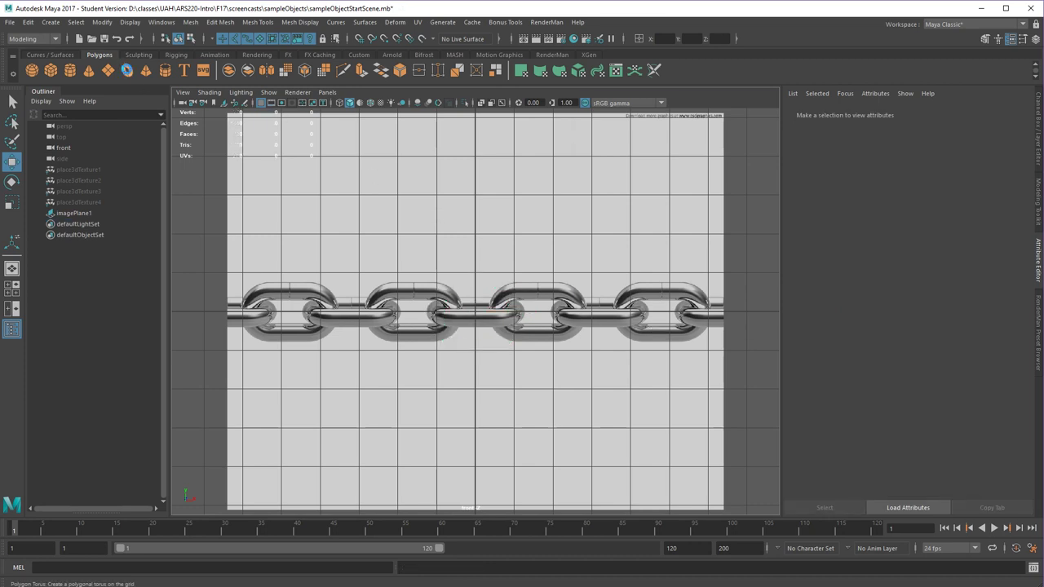
Recreate the torus with 36 axis divisions and a thicker 0.5 section radius.
double_click(126, 70)
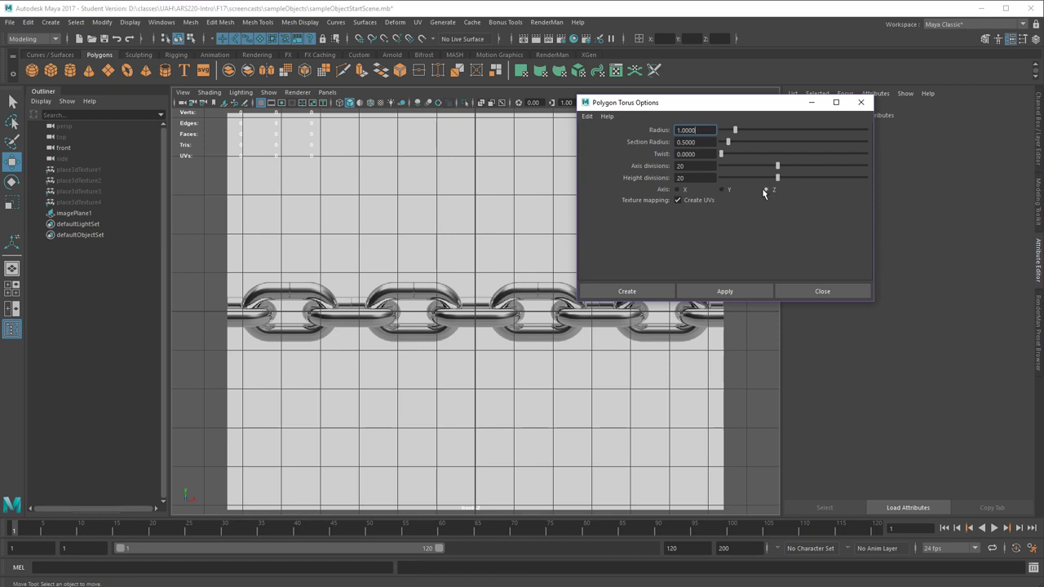
left_click(701, 167)
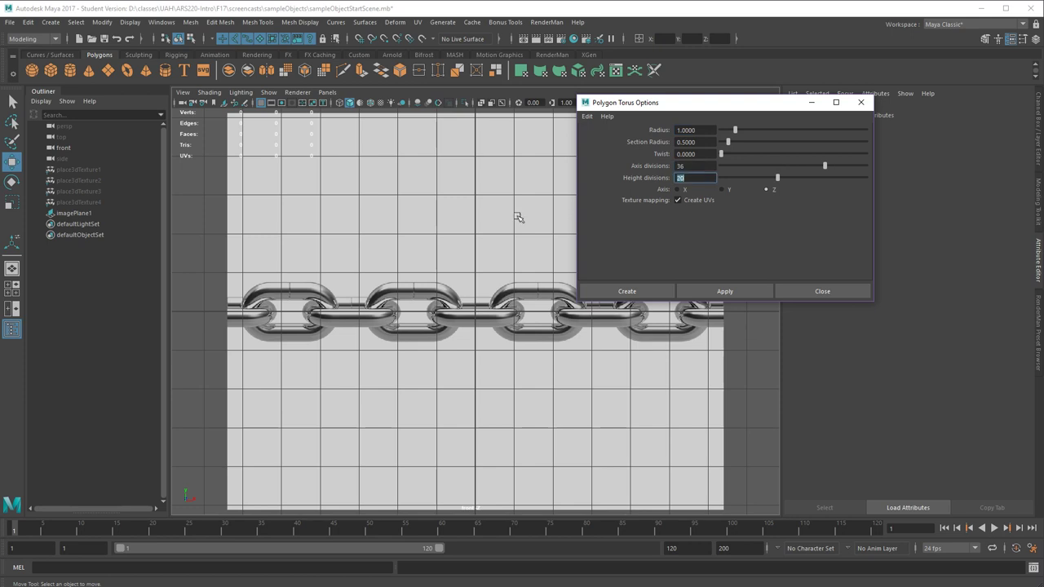
left_click(627, 291)
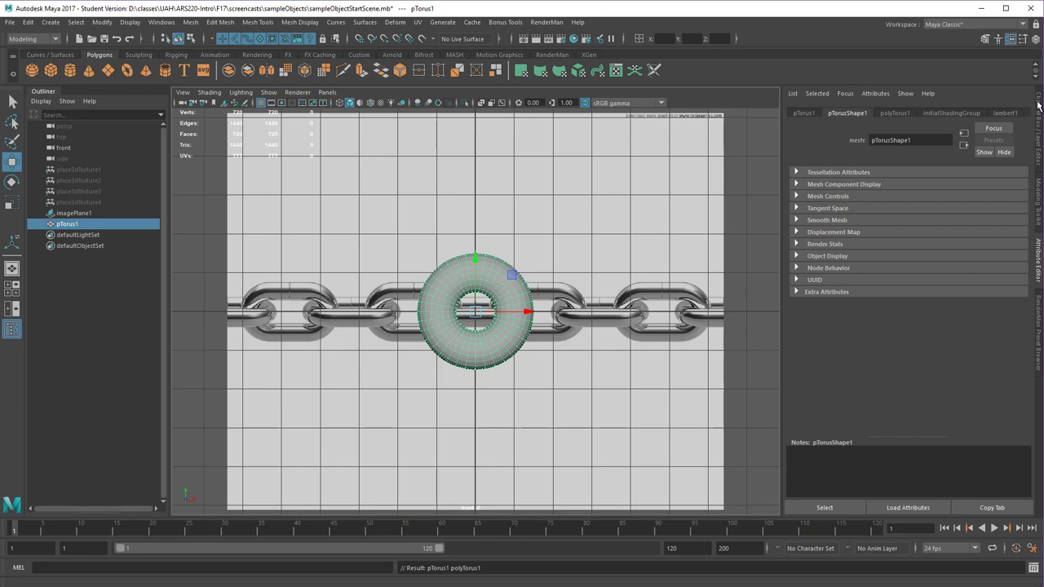
Shrink pTorus1 to radius 0.55 and section radius 0.29 through its polyTorus1 inputs.
left_click(1036, 41)
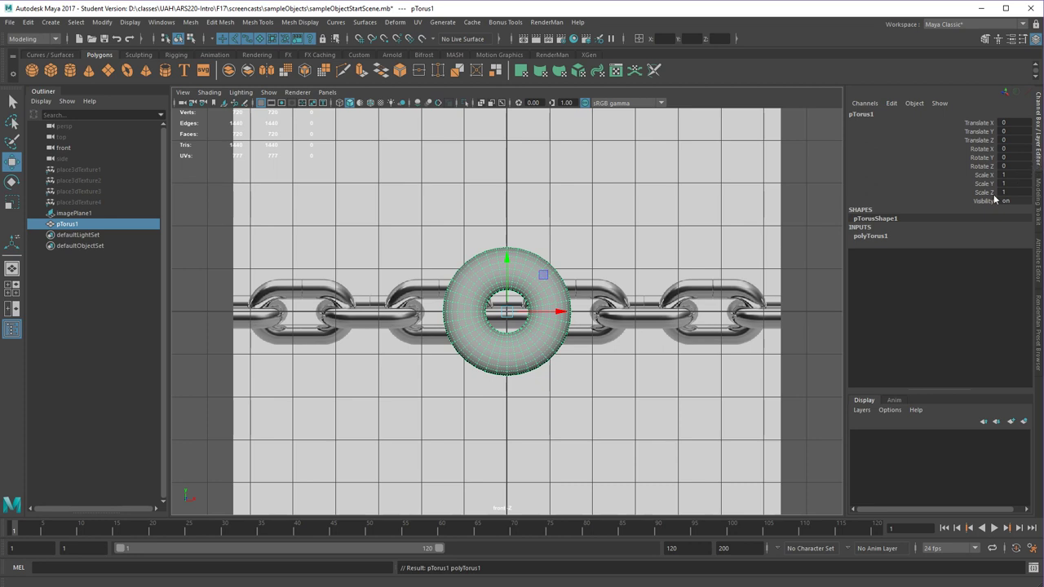
left_click(867, 236)
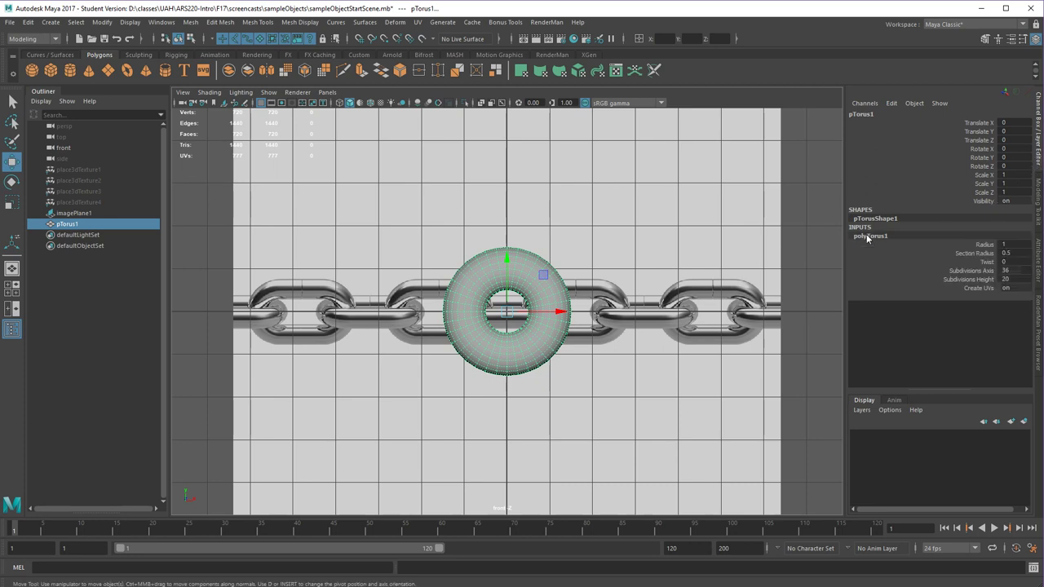
left_click(968, 251)
middle_click_drag(732, 283, 725, 286)
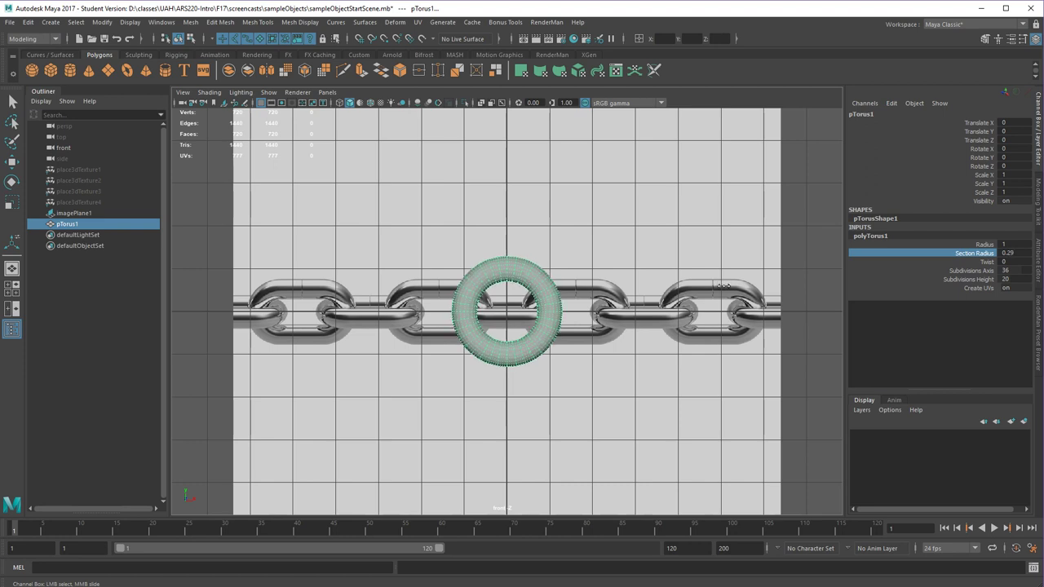
left_click(957, 244)
middle_click_drag(624, 324, 594, 324)
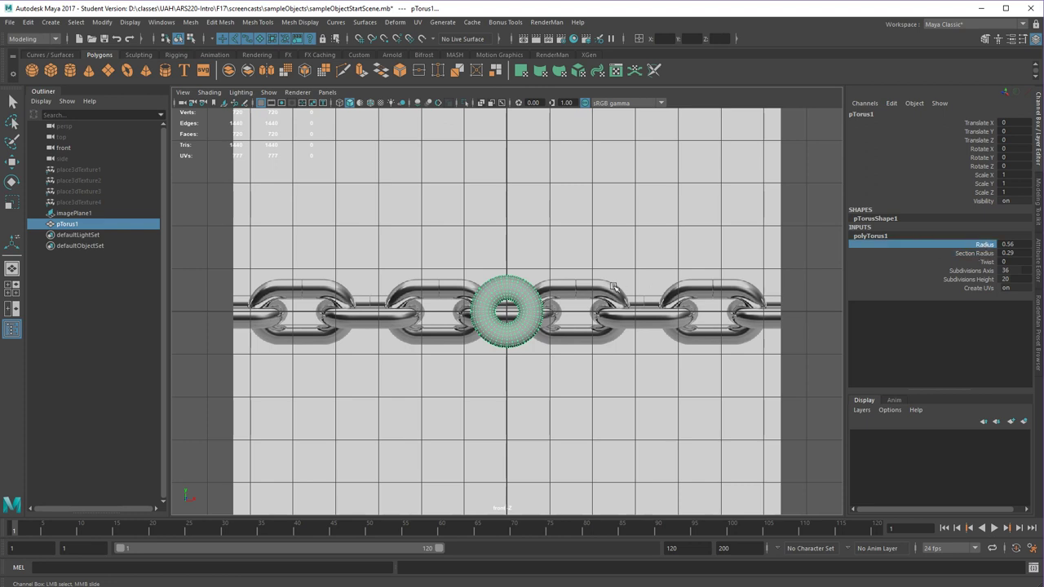
mouse_move(614, 286)
middle_mouse_down()
mouse_move(628, 286)
mouse_move(608, 285)
middle_mouse_up()
key("w")
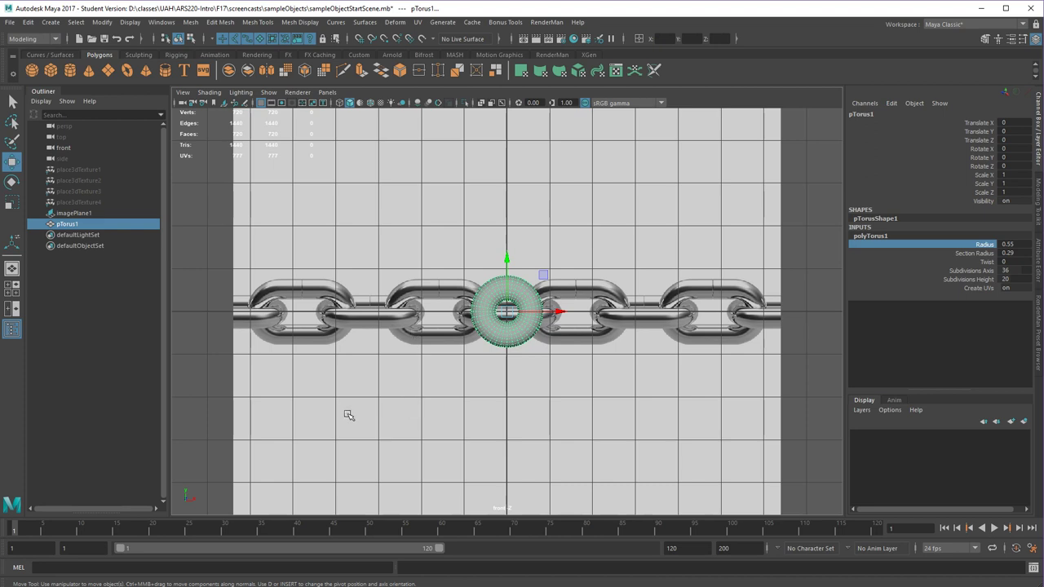
left_click_drag(347, 427, 221, 353)
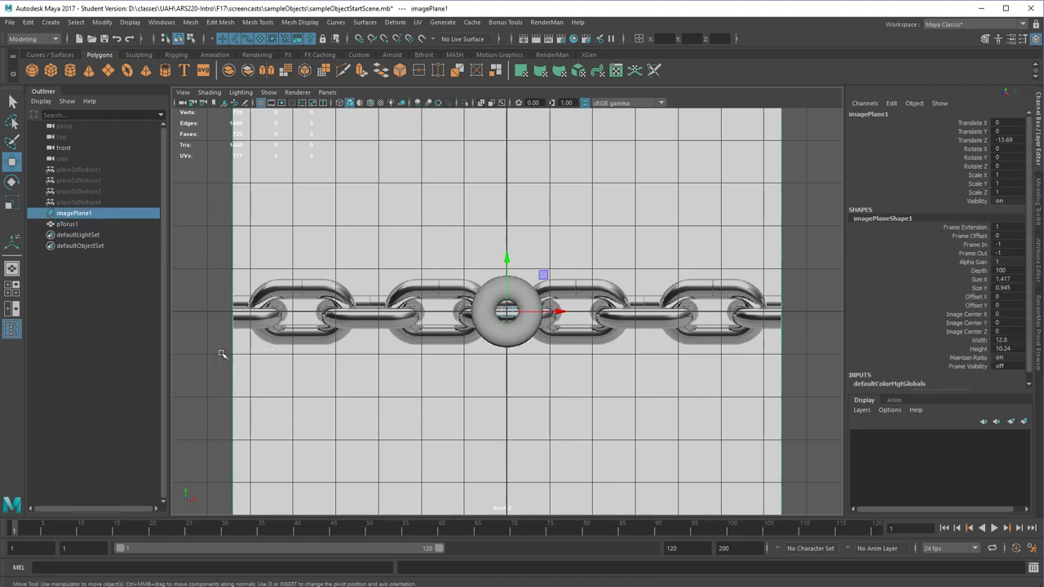
Slide imagePlane1 right to Translate X 2.083 and show the zoomed front view in wireframe.
left_click(527, 337)
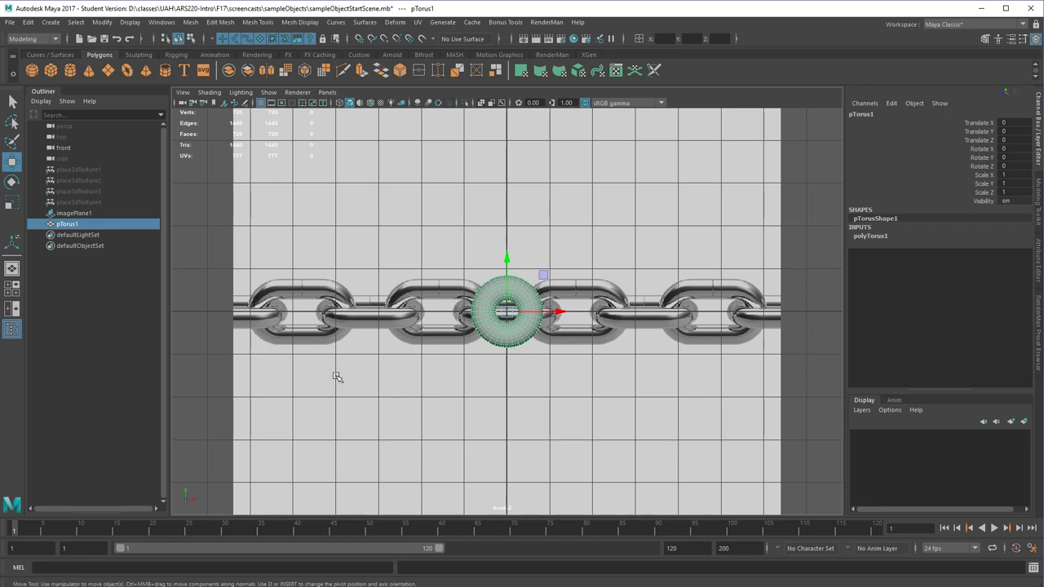
left_click(225, 350)
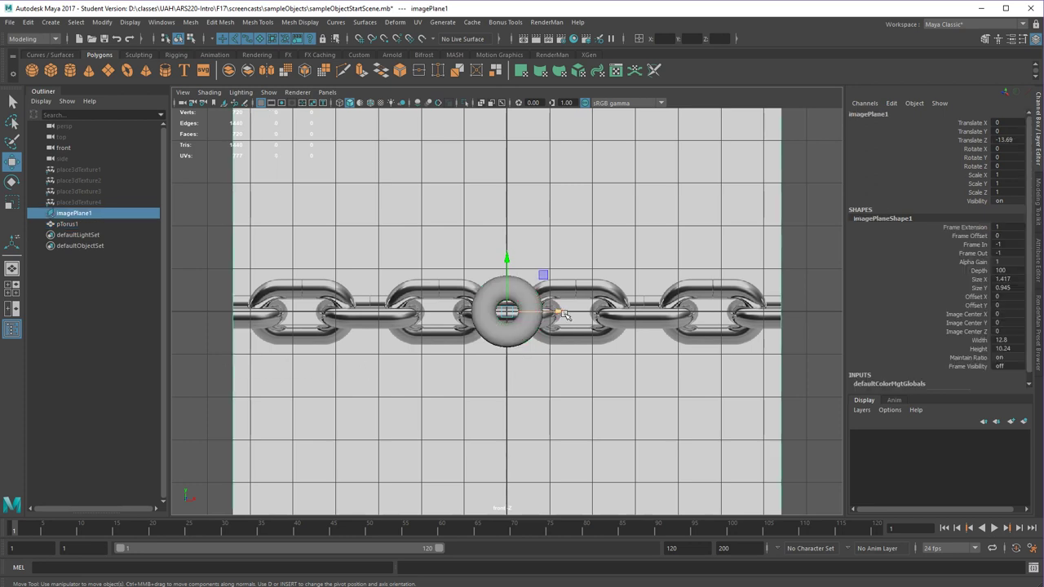
left_click_drag(563, 313, 655, 313)
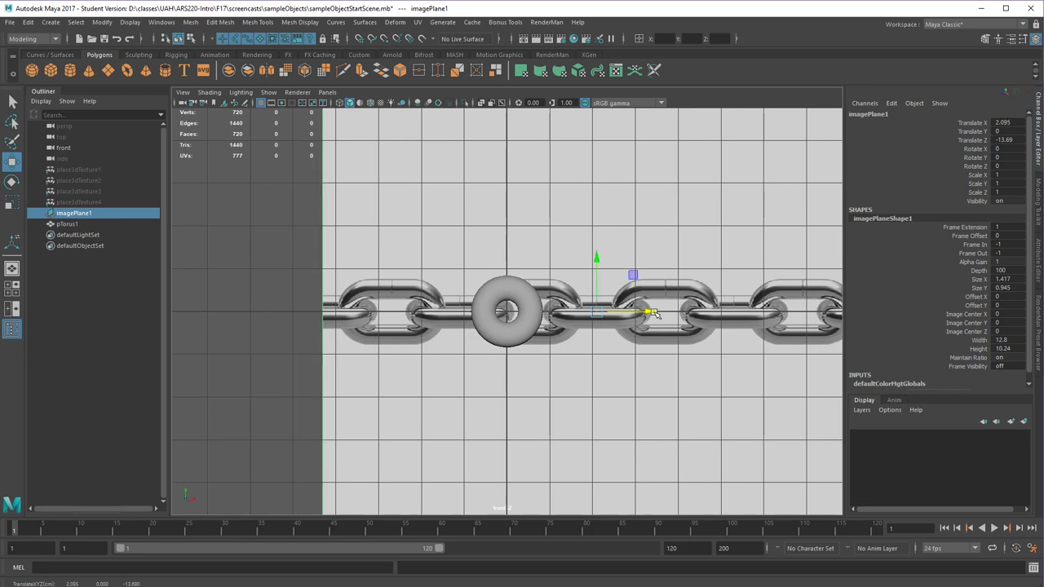
key("4")
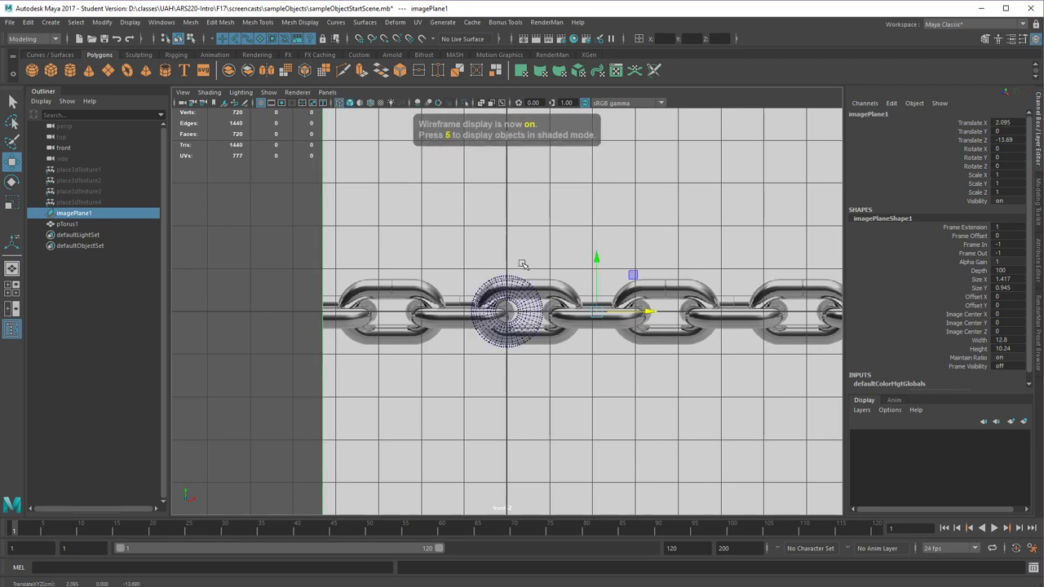
right_click_drag(348, 369, 824, 374, "alt")
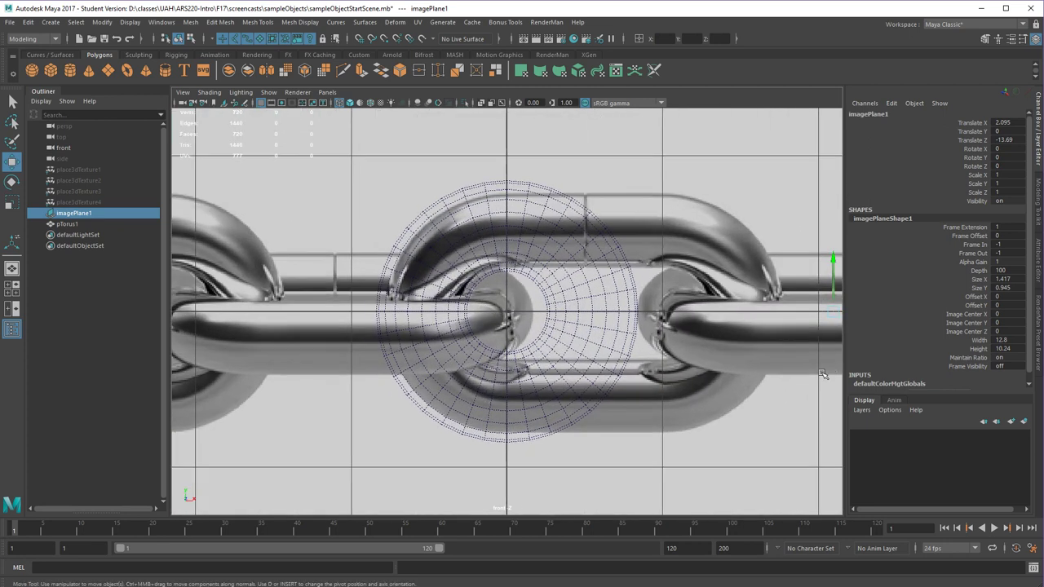
middle_click_drag(680, 378, 636, 365, "alt")
scroll(639, 364, "down", 3)
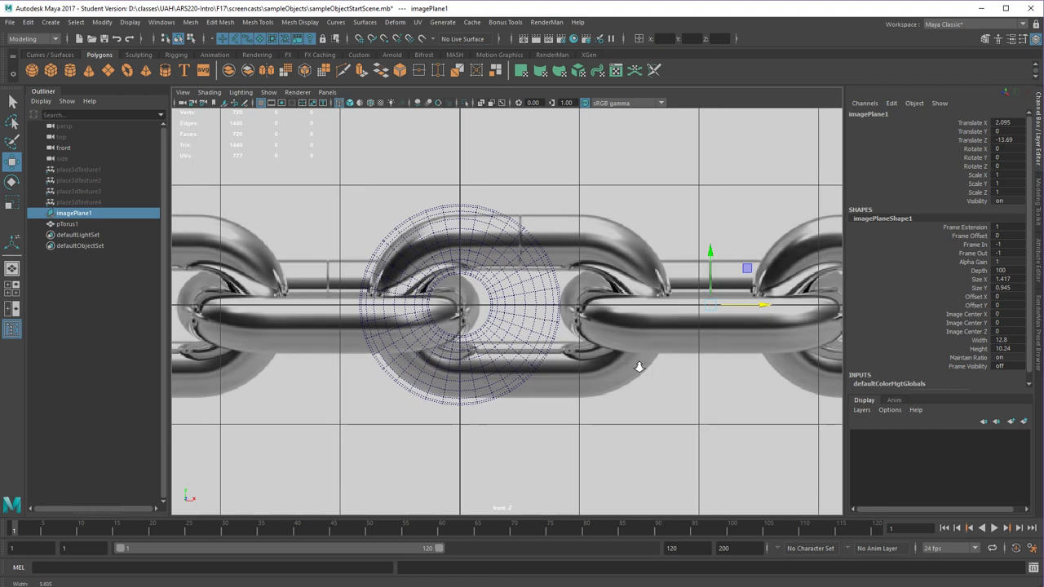
left_click_drag(790, 305, 790, 305)
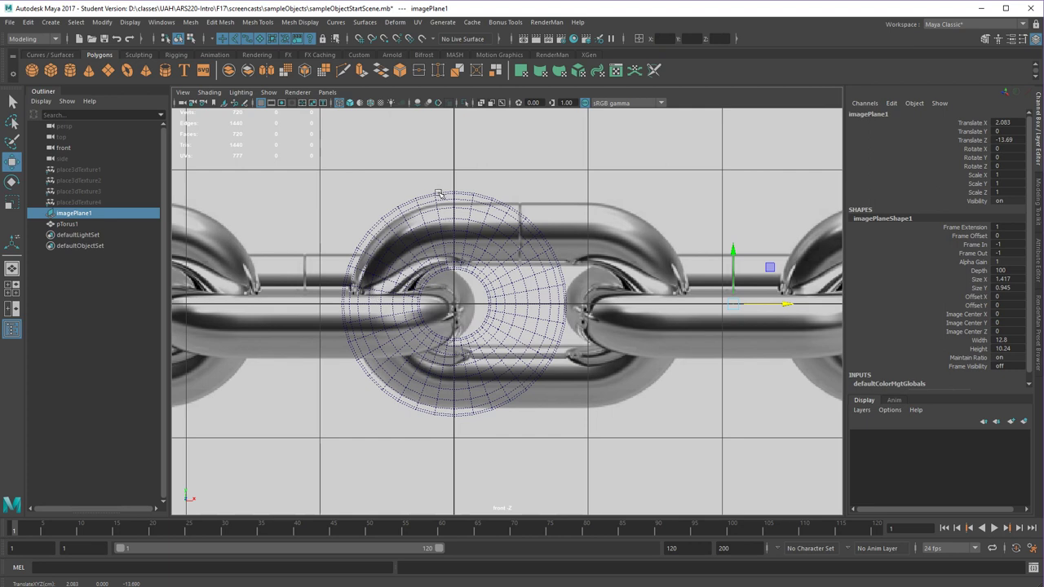
Tune polyTorus1 to radius 0.55 and section radius 0.22 to trace the reference link.
left_click(454, 246)
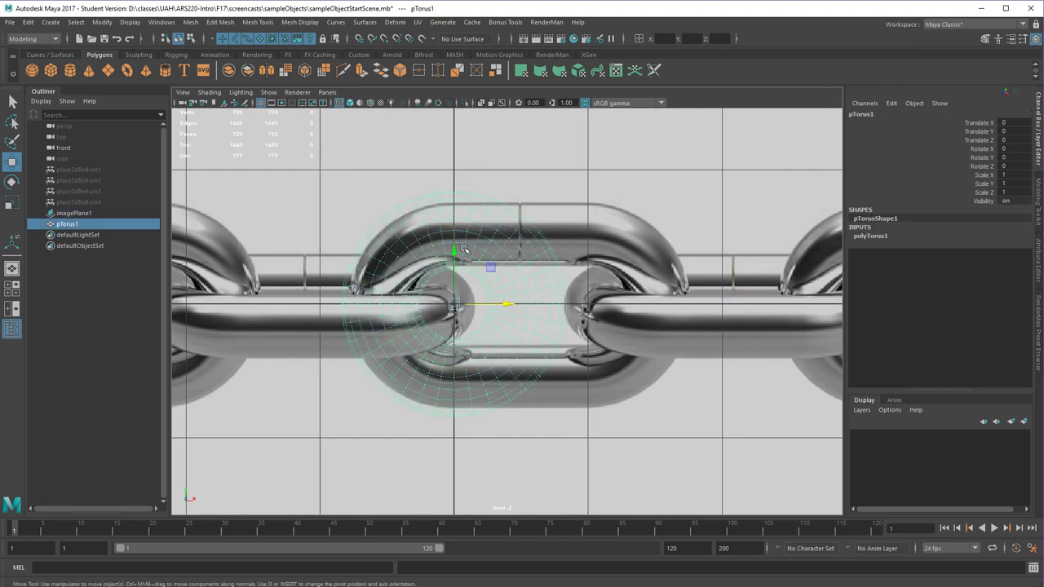
left_click(881, 236)
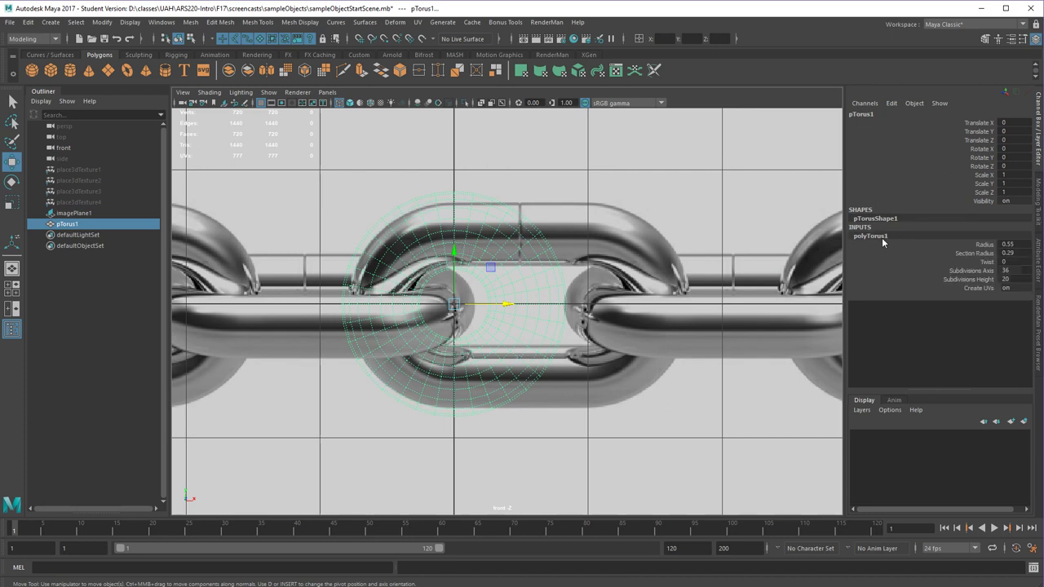
left_click(984, 245)
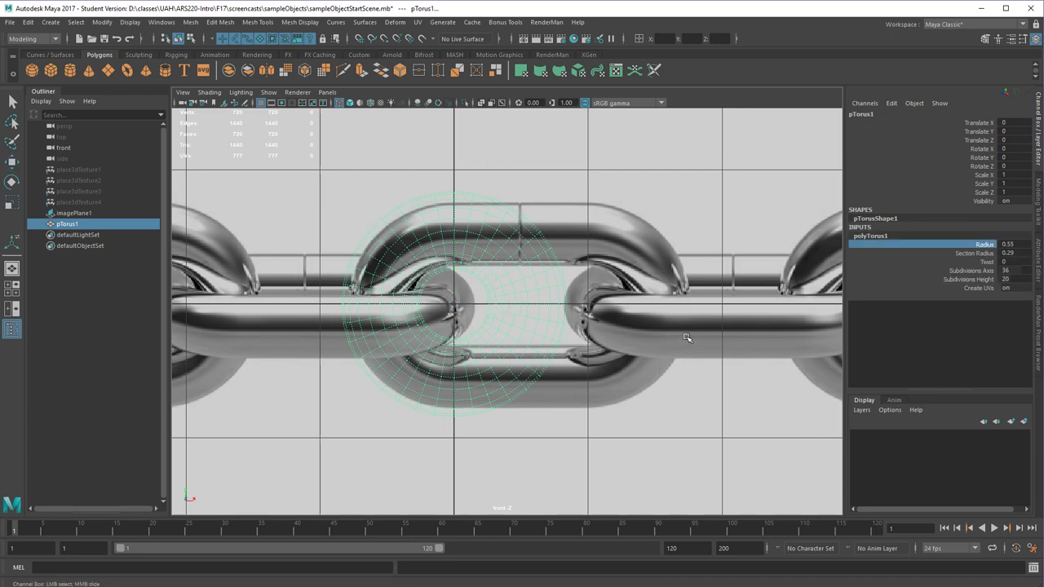
middle_click_drag(688, 330, 684, 329)
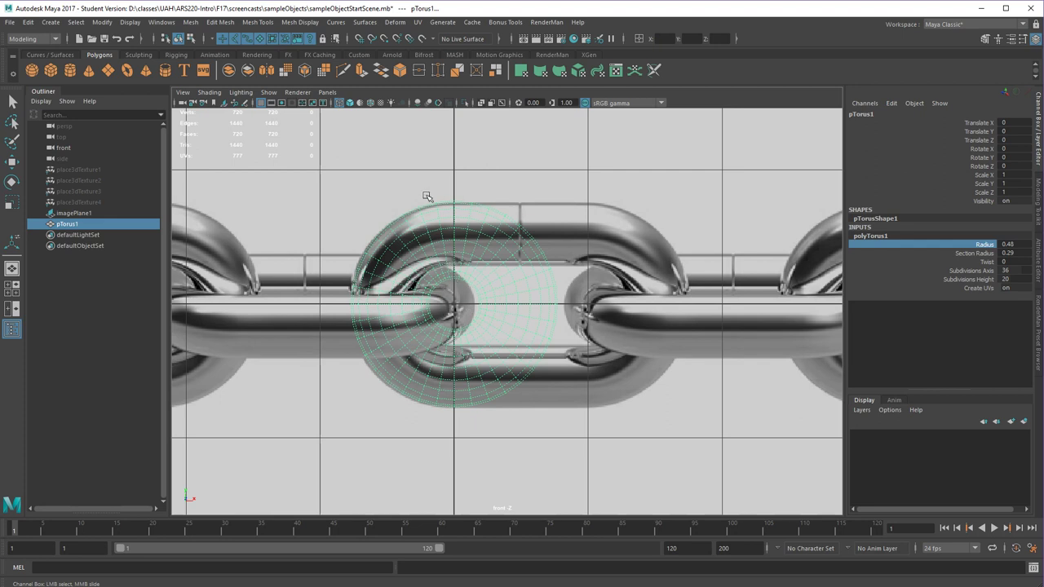
left_click(970, 253)
middle_click_drag(648, 355, 642, 355)
left_click(982, 245)
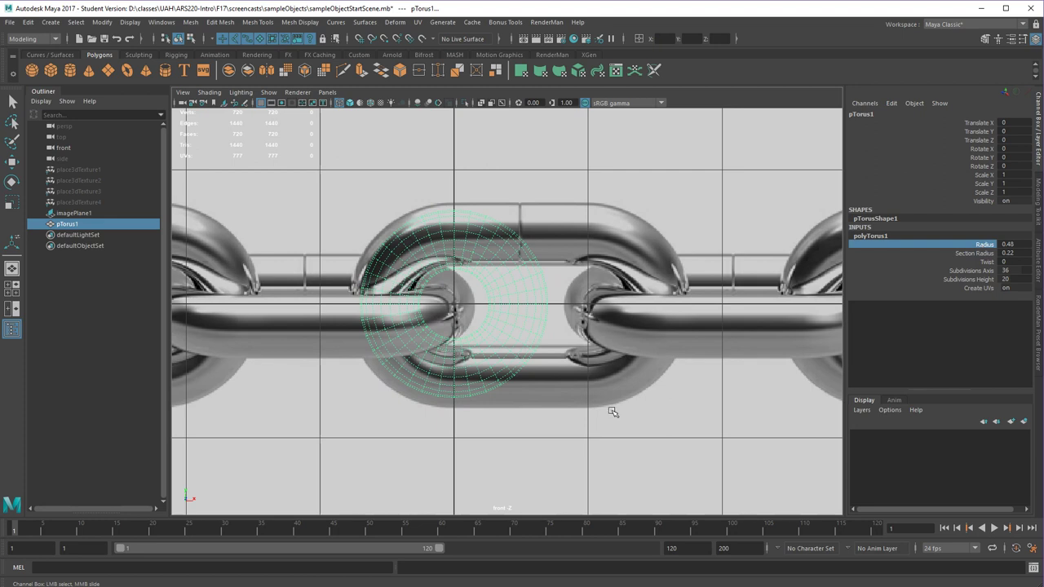
middle_click_drag(611, 412, 608, 414)
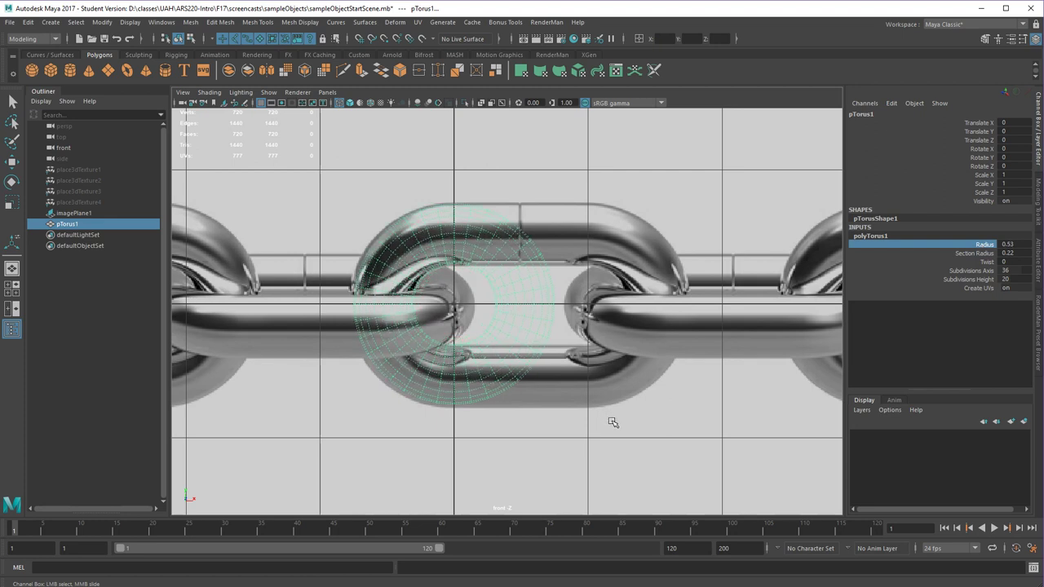
middle_click_drag(560, 380, 551, 398)
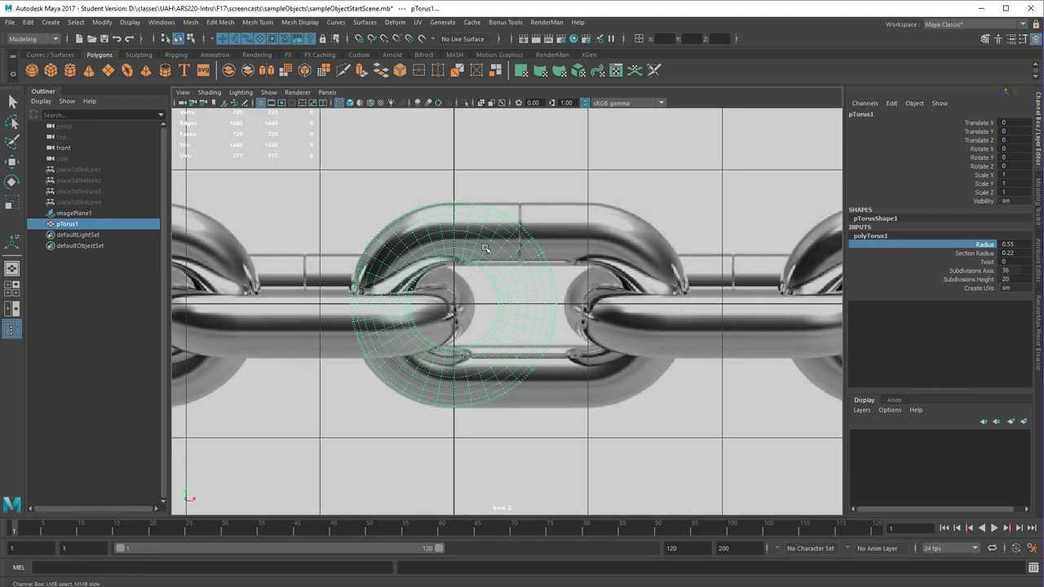
Try stretching pTorus1 along X, then undo it so Scale X returns to 1.
key("r")
left_click_drag(506, 305, 548, 309)
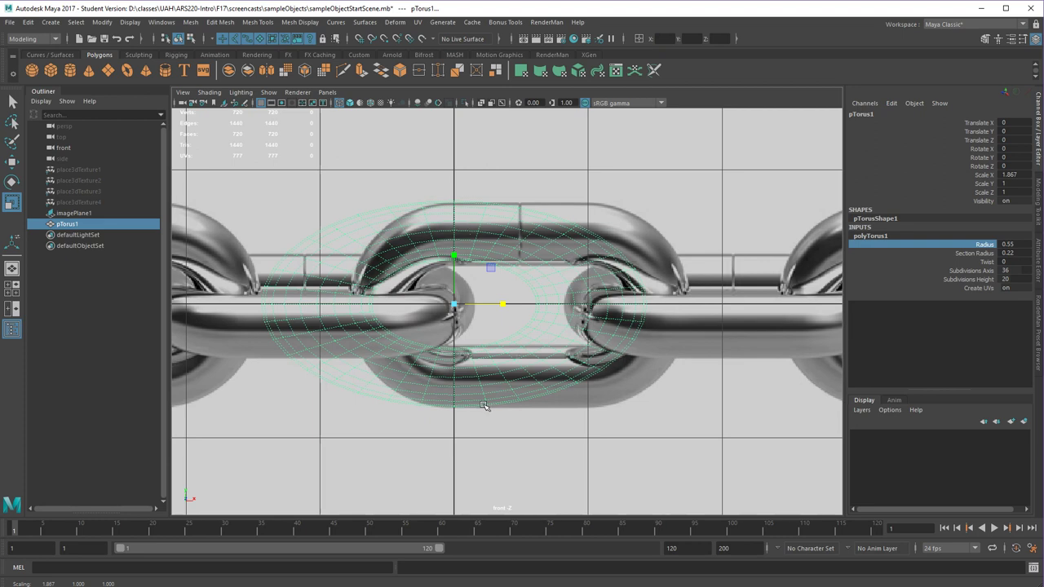
key("ctrl+z")
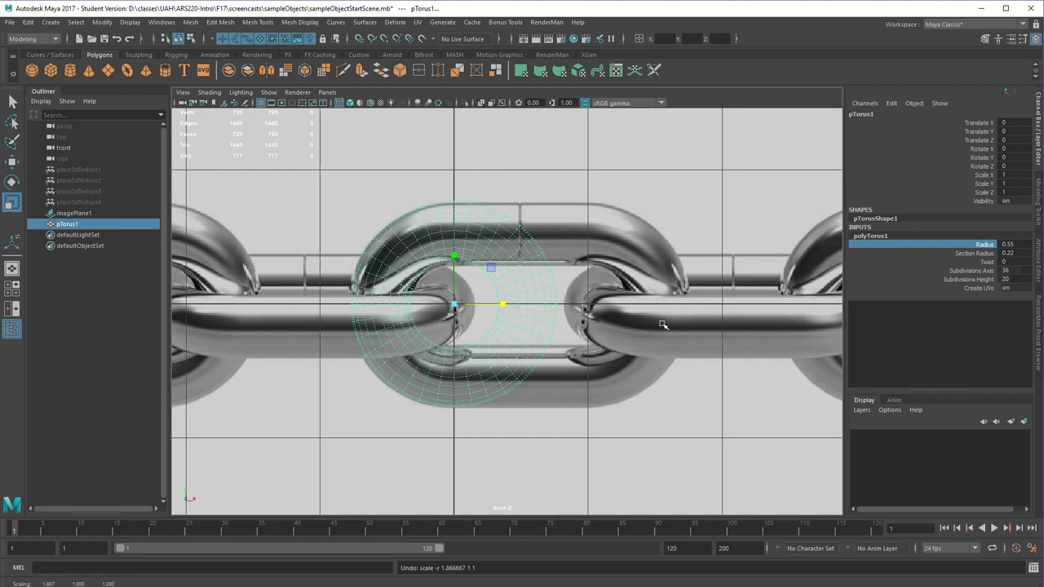
right_click(468, 236)
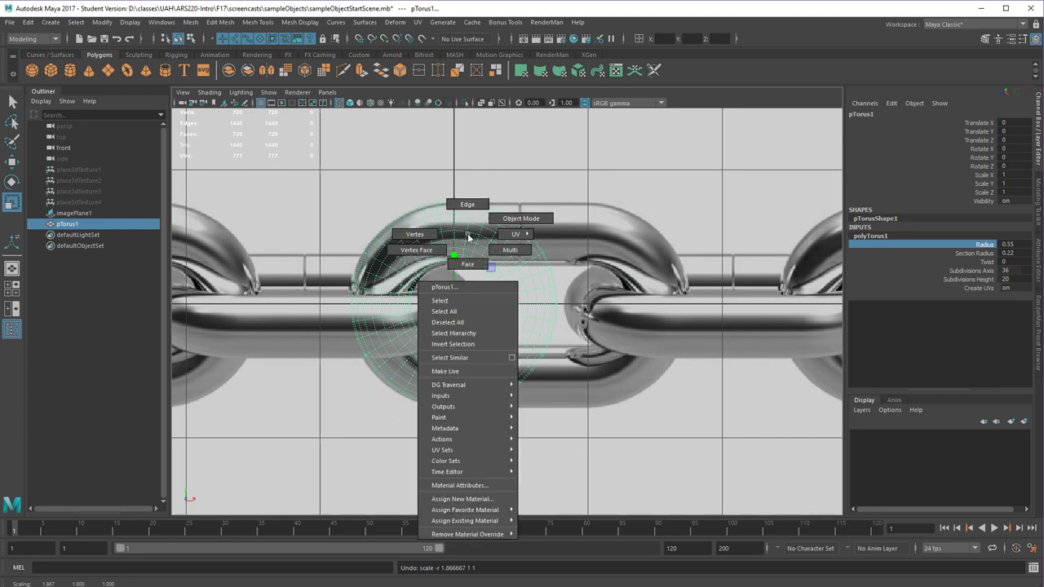
In vertex mode, move the torus's right-half vertices right along X to stretch it into a link.
left_click(416, 236)
left_click_drag(460, 188, 584, 473)
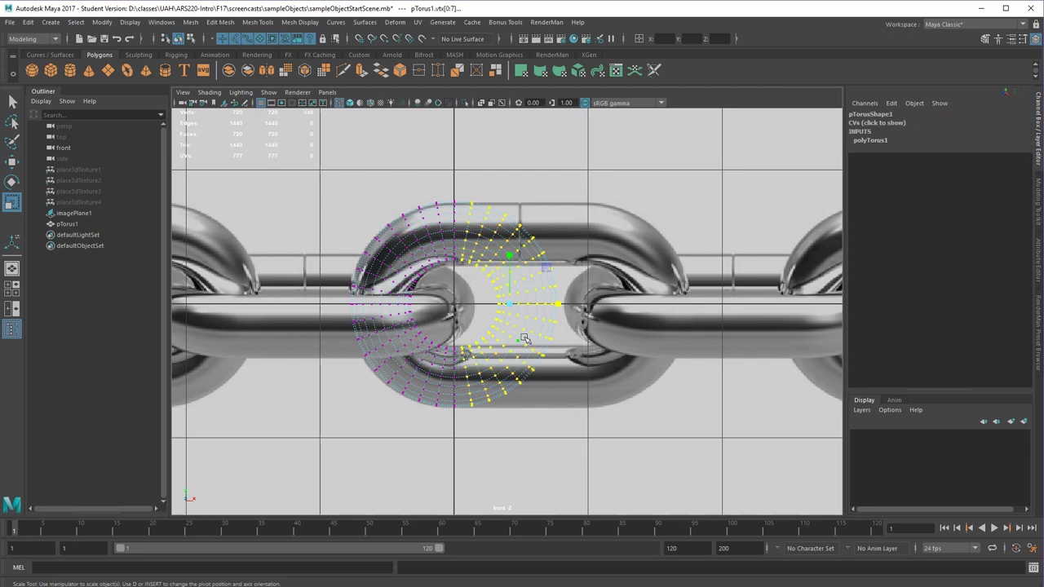
key("w")
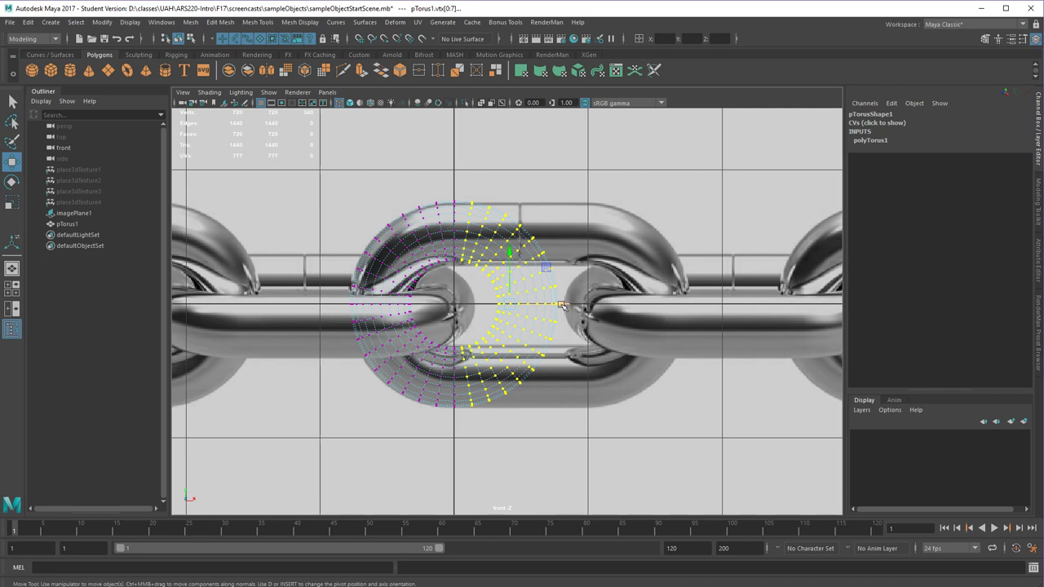
left_click_drag(561, 305, 693, 305)
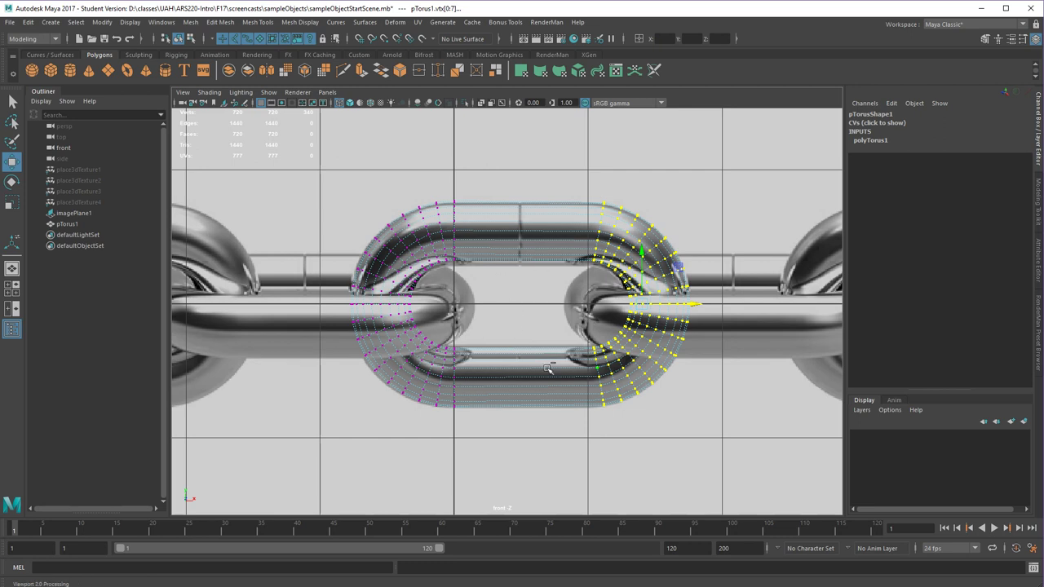
Undo the vertex stretch and toggle F8 until the torus is back in object mode.
key("ctrl+z")
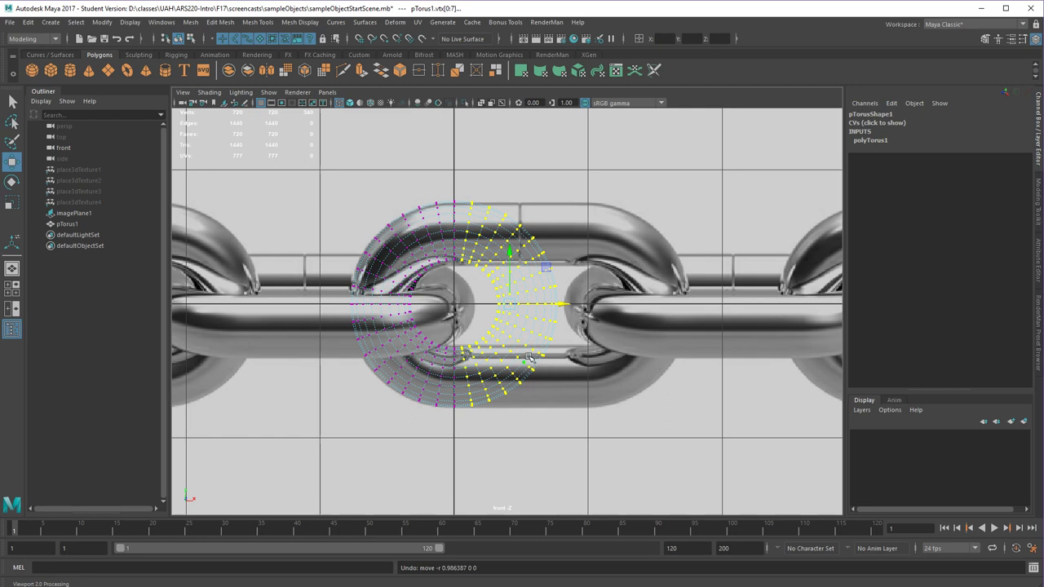
key("F8")
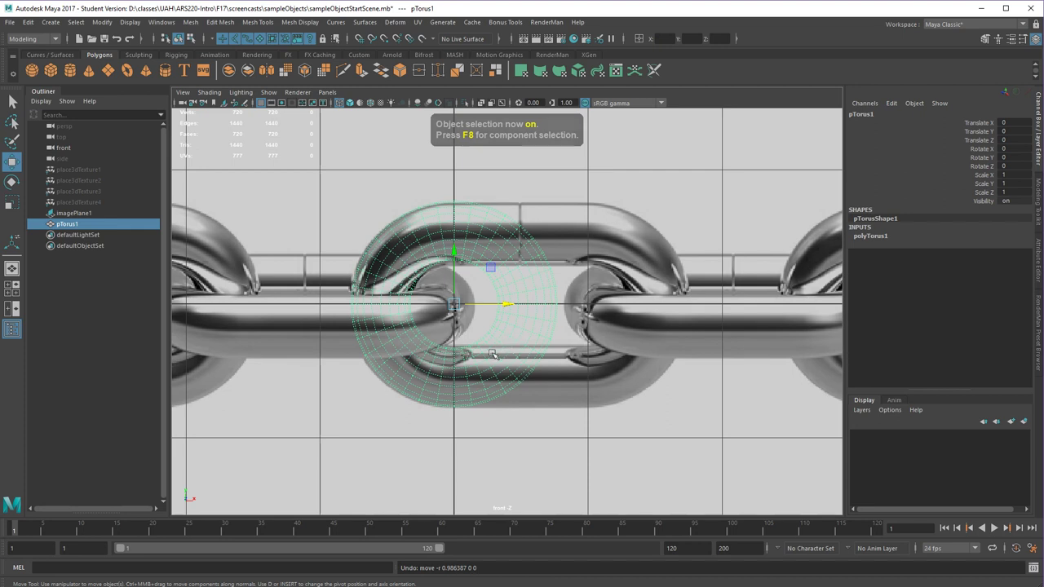
key("F8")
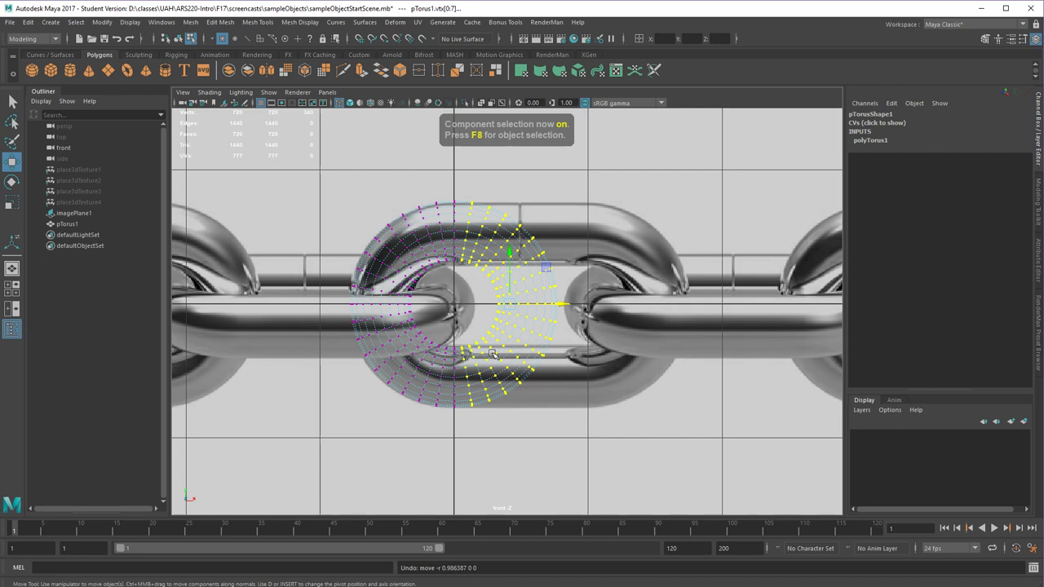
key("F8")
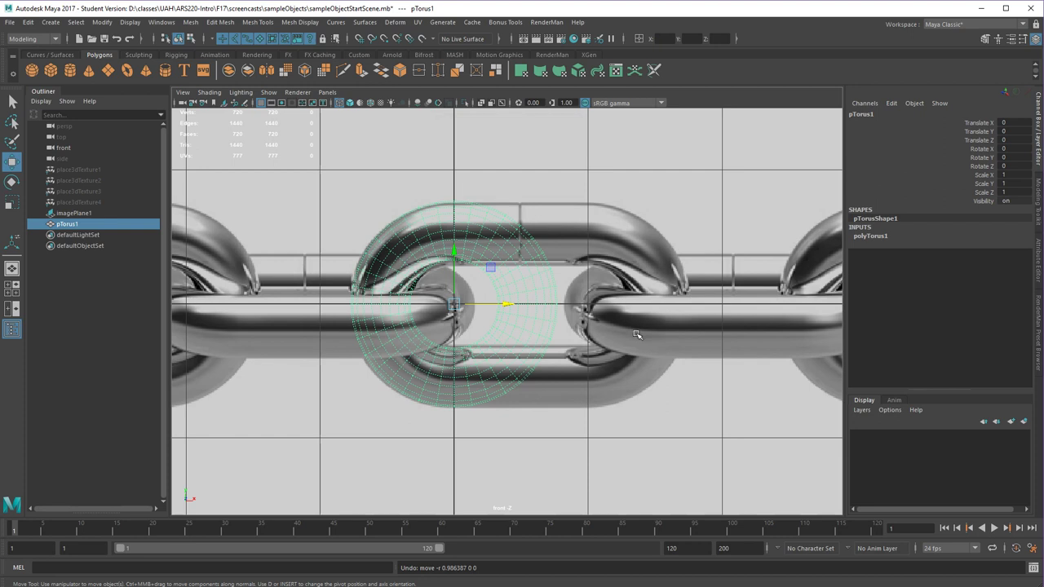
key("F8")
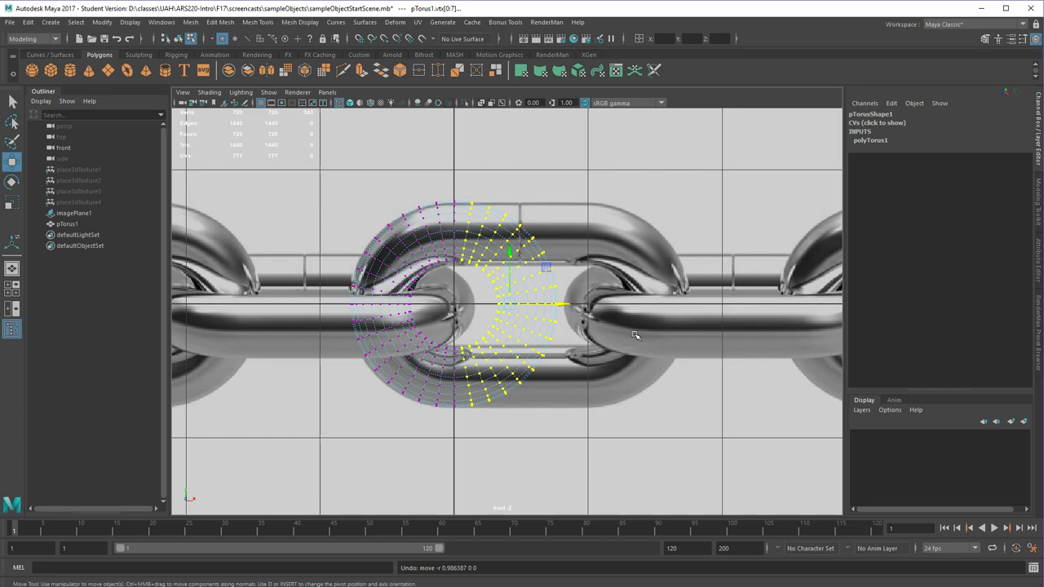
key("F8")
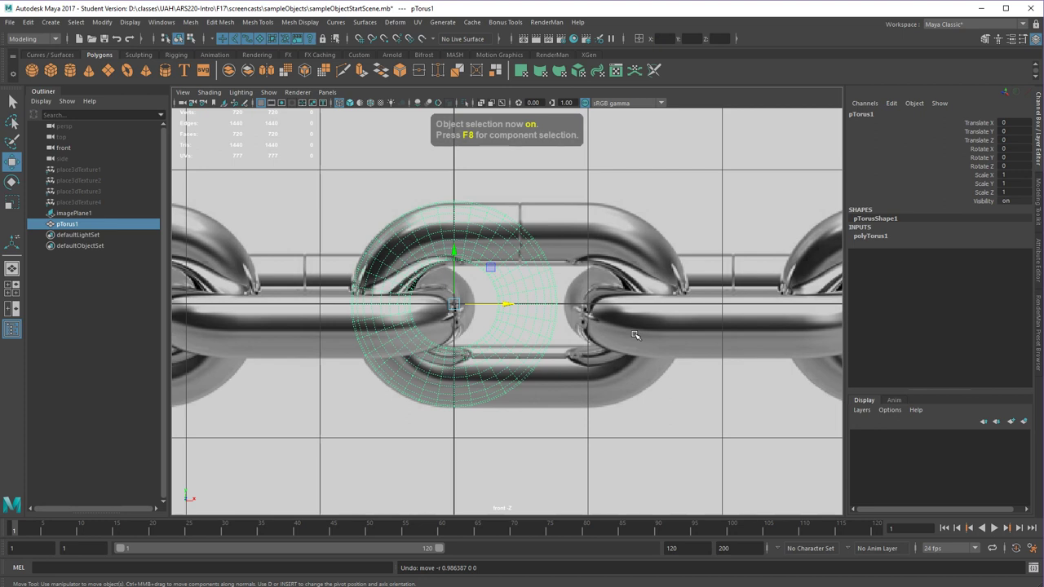
left_click(876, 237)
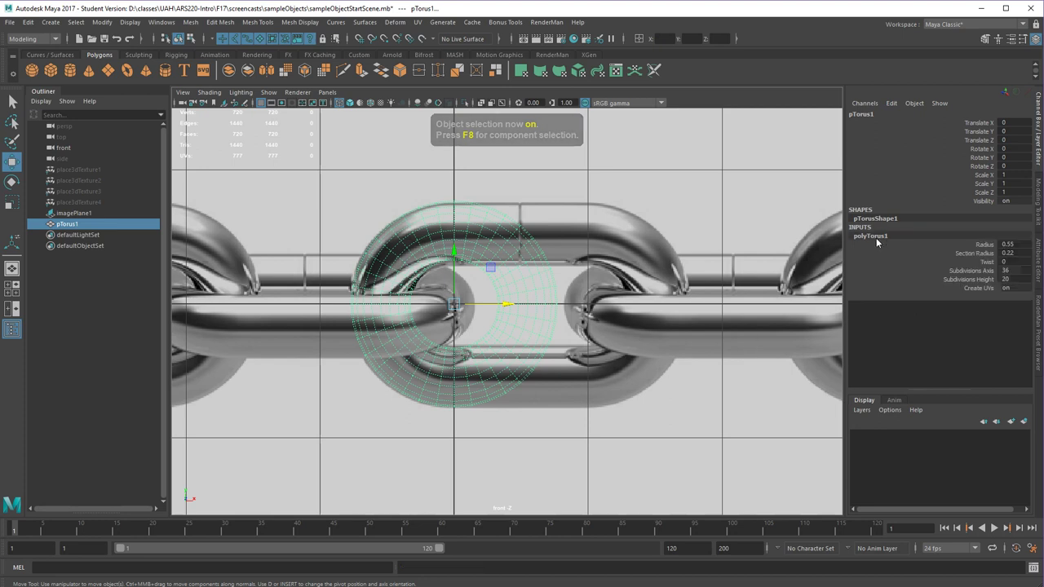
Set polyTorus1 Subdivisions Axis to 8, test-stretch the right-half vertices, and undo every move.
double_click(1010, 270)
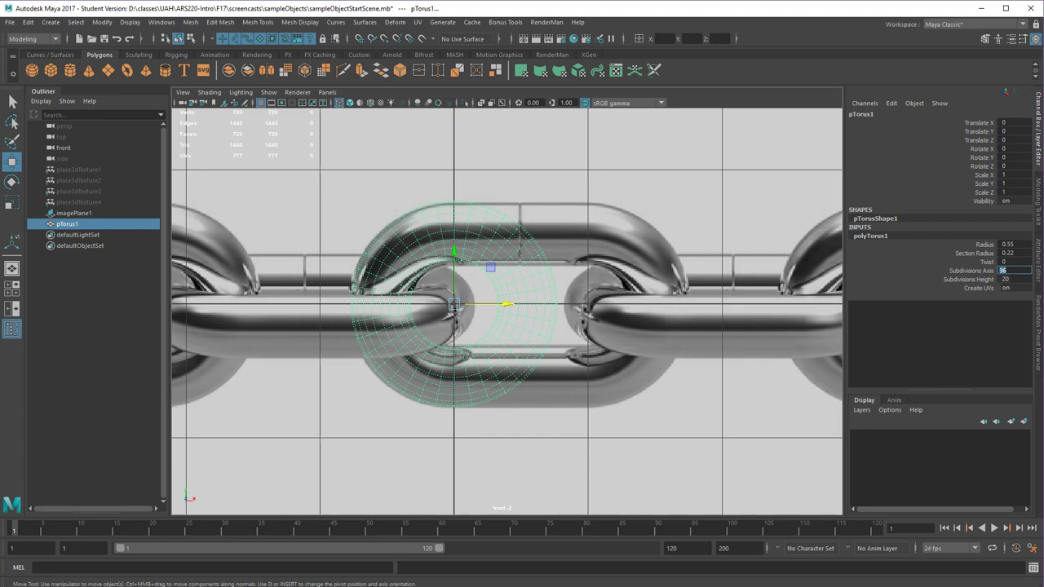
key("Return")
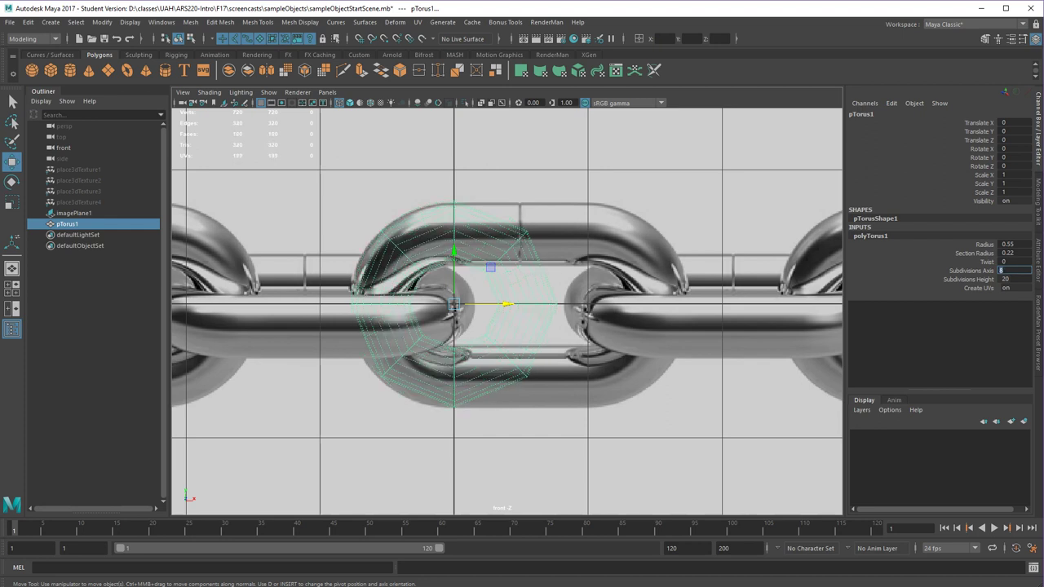
right_click(526, 251)
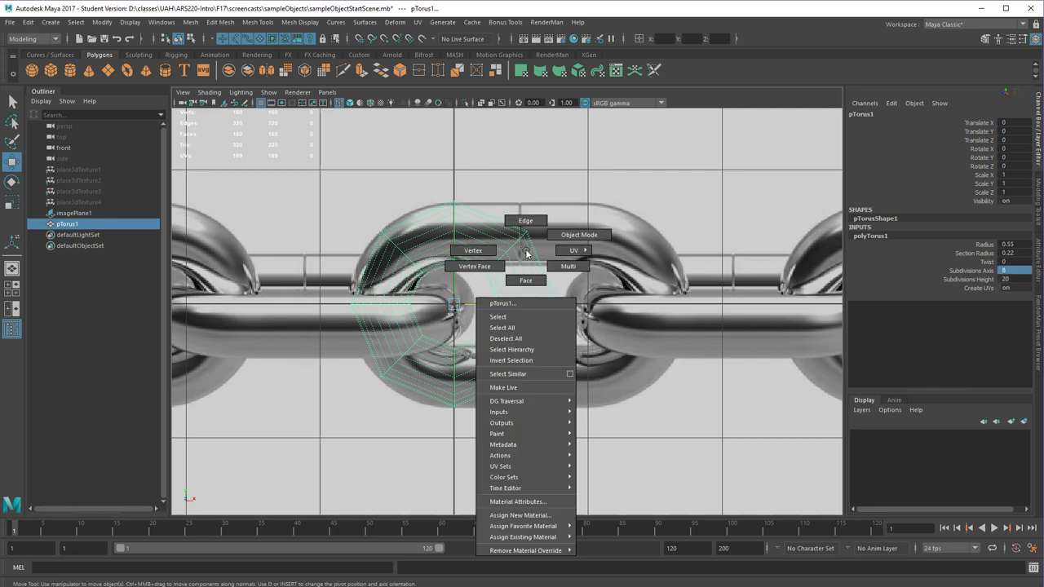
left_click(475, 250)
left_click_drag(461, 181, 620, 443)
left_click_drag(574, 306, 662, 307)
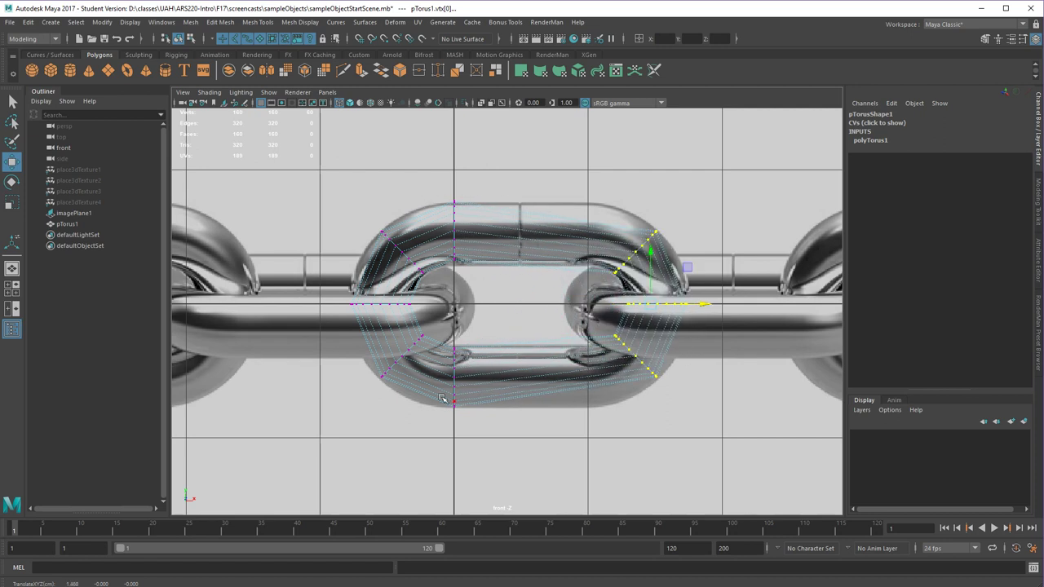
key("ctrl+z")
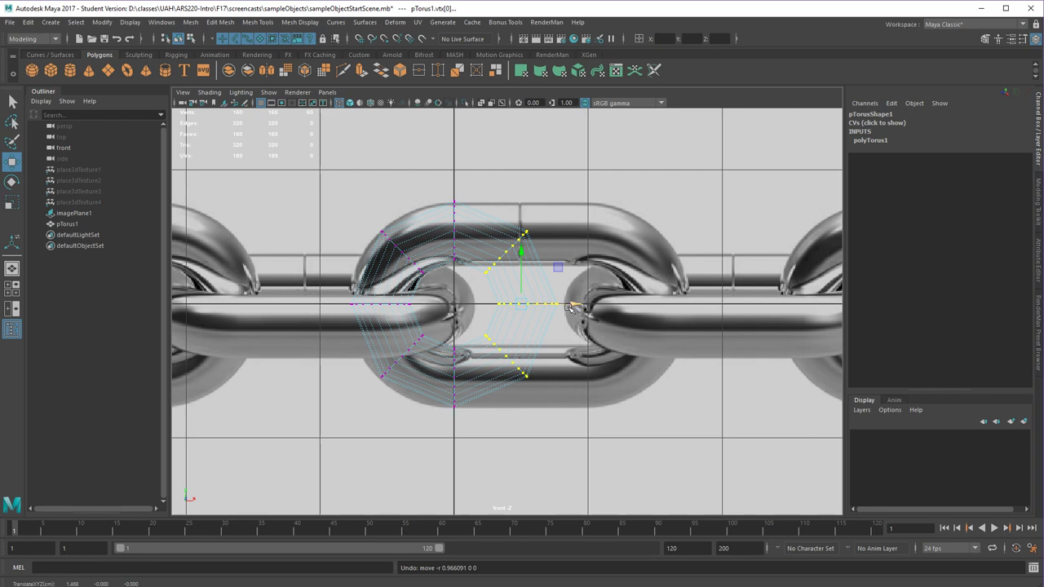
left_click_drag(575, 305, 708, 305)
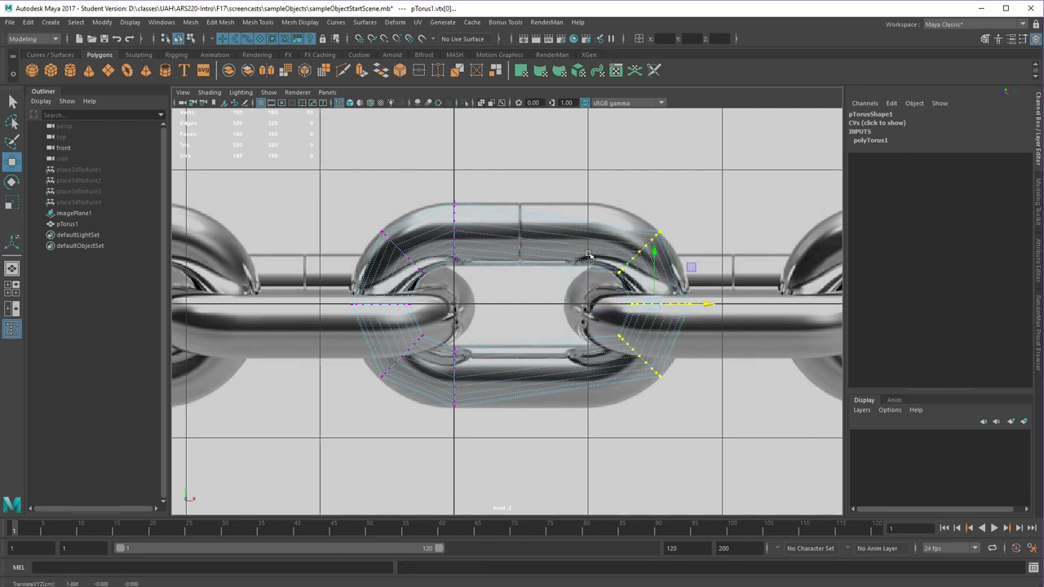
key("ctrl+z")
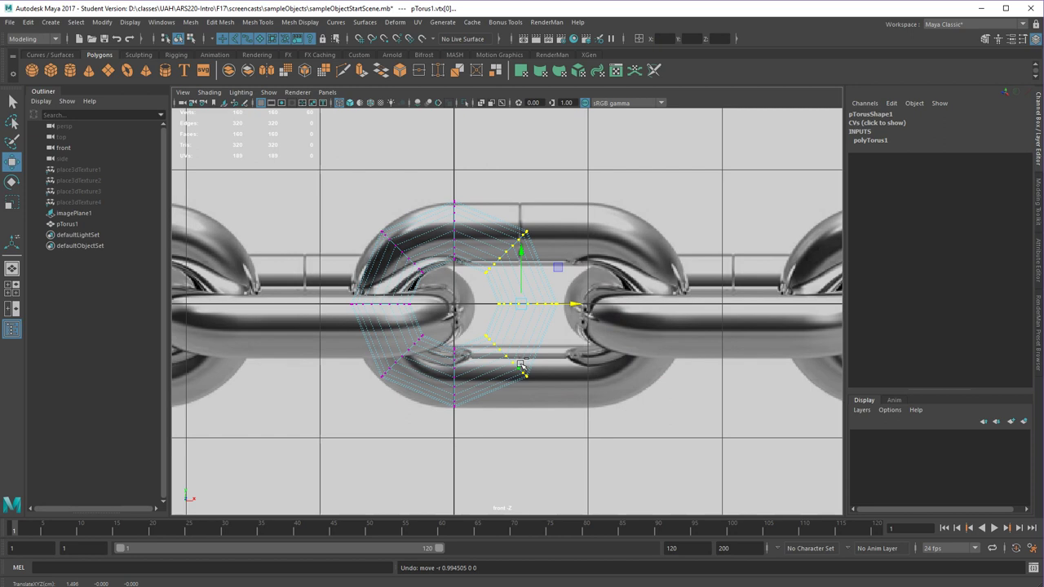
key("ctrl+z")
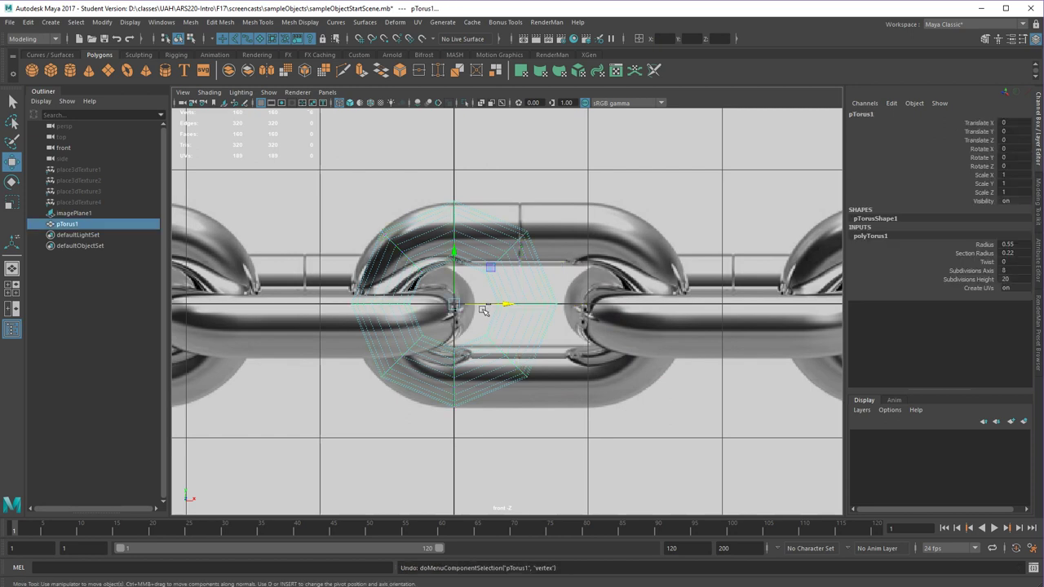
Set the torus's Subdivisions Axis back to 36.
left_click(1015, 270)
type("36")
key("Return")
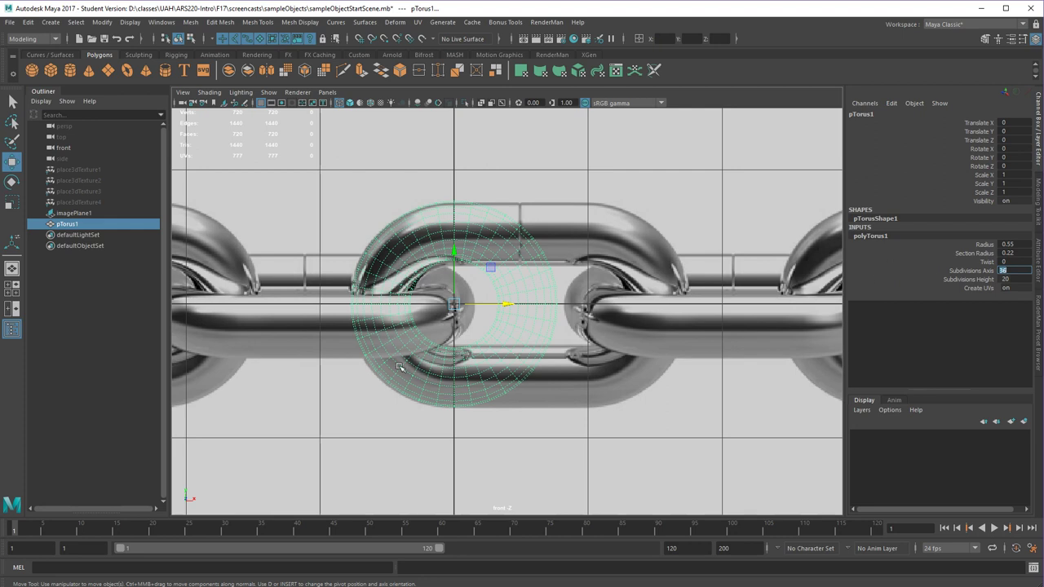
Test-move the right-half vertices along X, undo it, and return to object mode.
right_click_drag(509, 277, 459, 189)
left_click_drag(459, 189, 620, 453)
left_click_drag(559, 308, 693, 320)
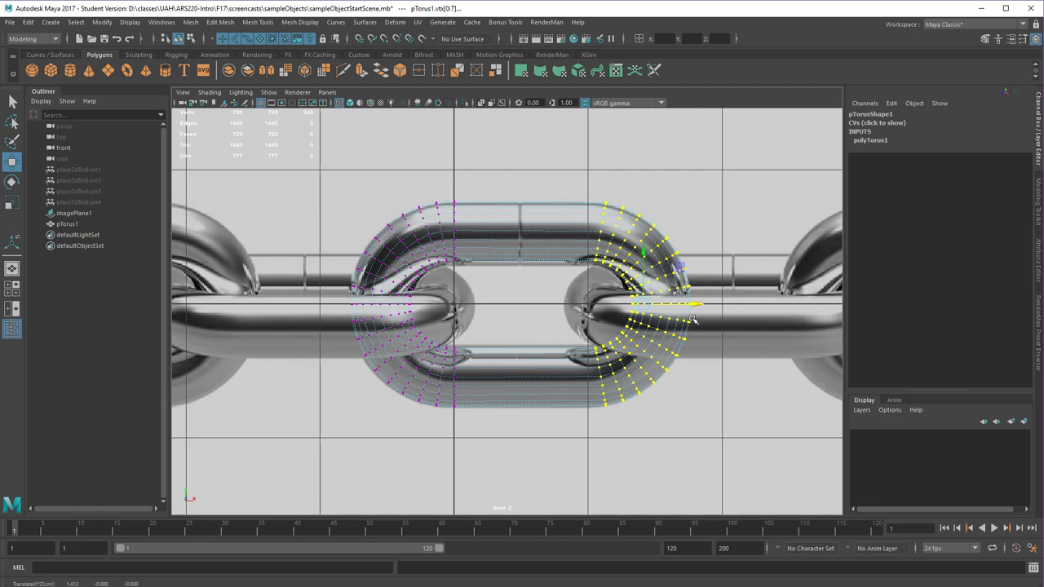
key("ctrl+z")
key("F8")
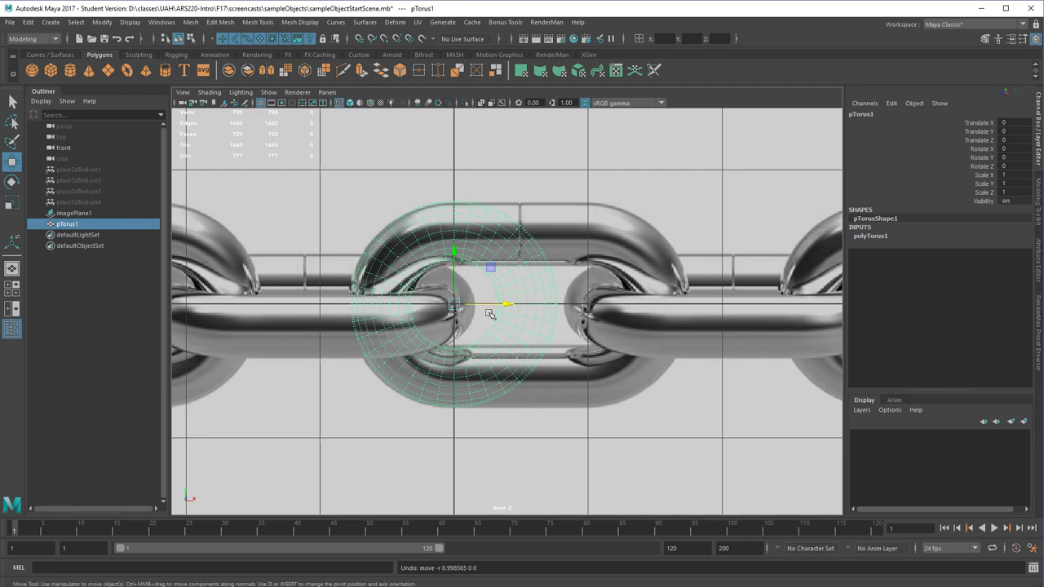
left_click(877, 236)
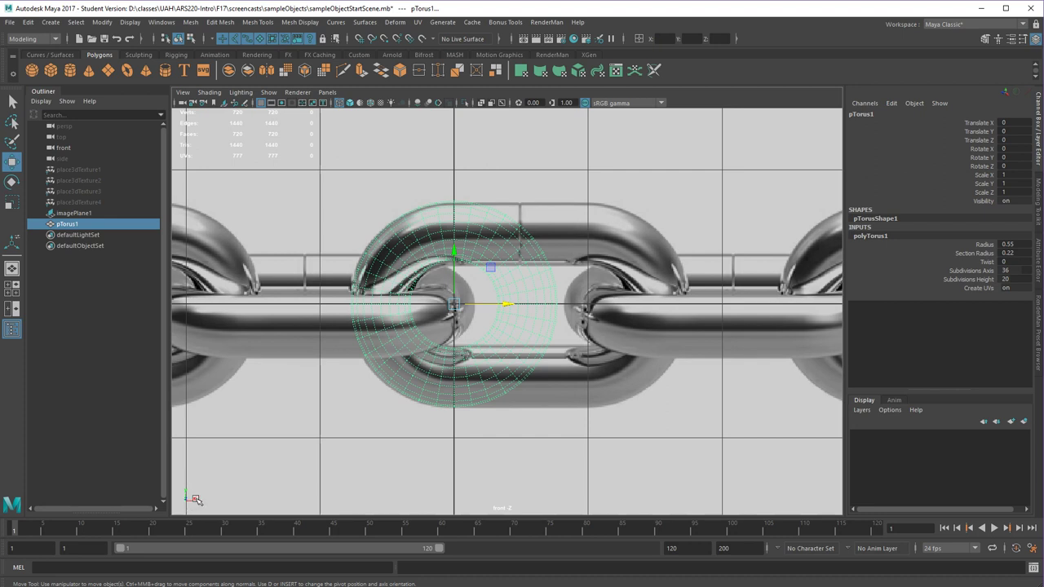
Set the torus's Rotate Z to 5 degrees and zoom the front view.
left_click(1011, 167)
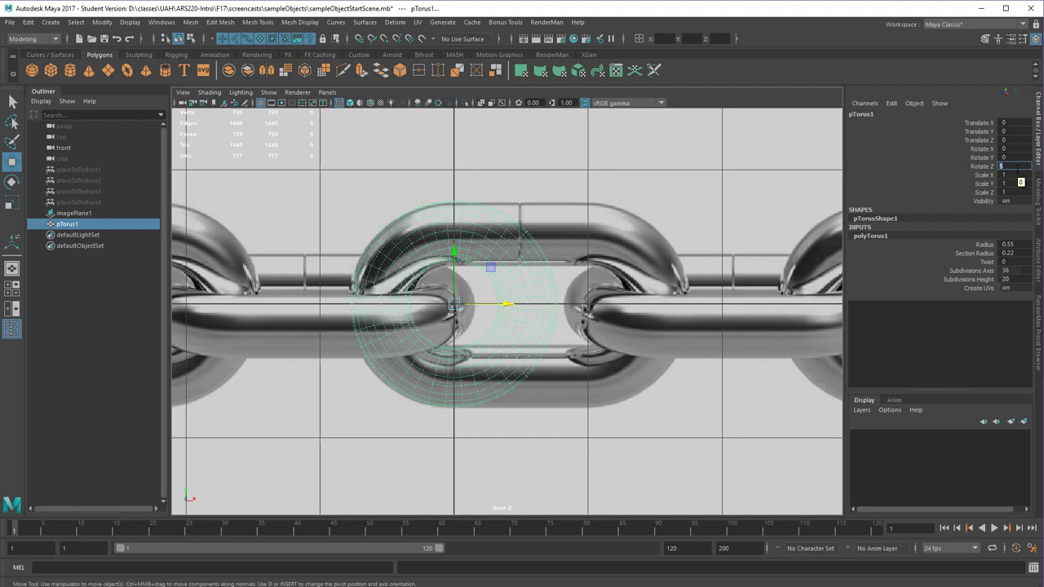
key("Return")
scroll(530, 285, "up", 8)
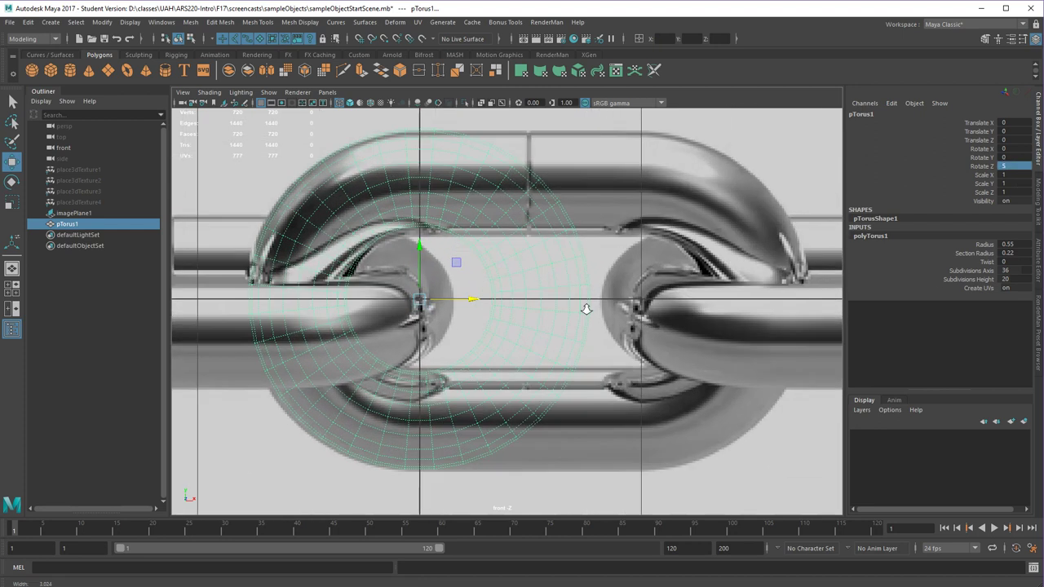
scroll(625, 368, "up", 5)
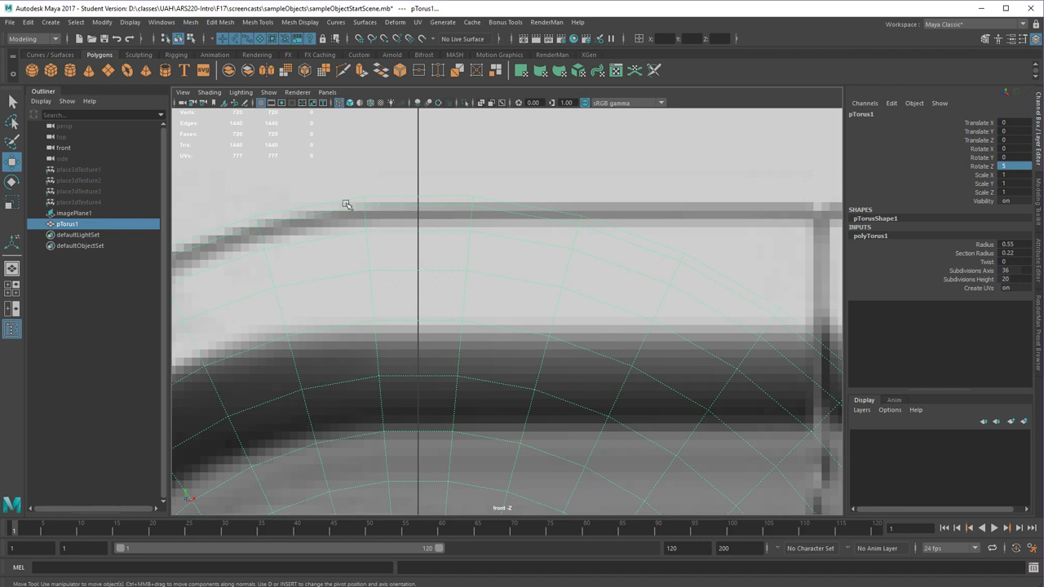
scroll(627, 302, "down", 10)
scroll(627, 372, "up", 4)
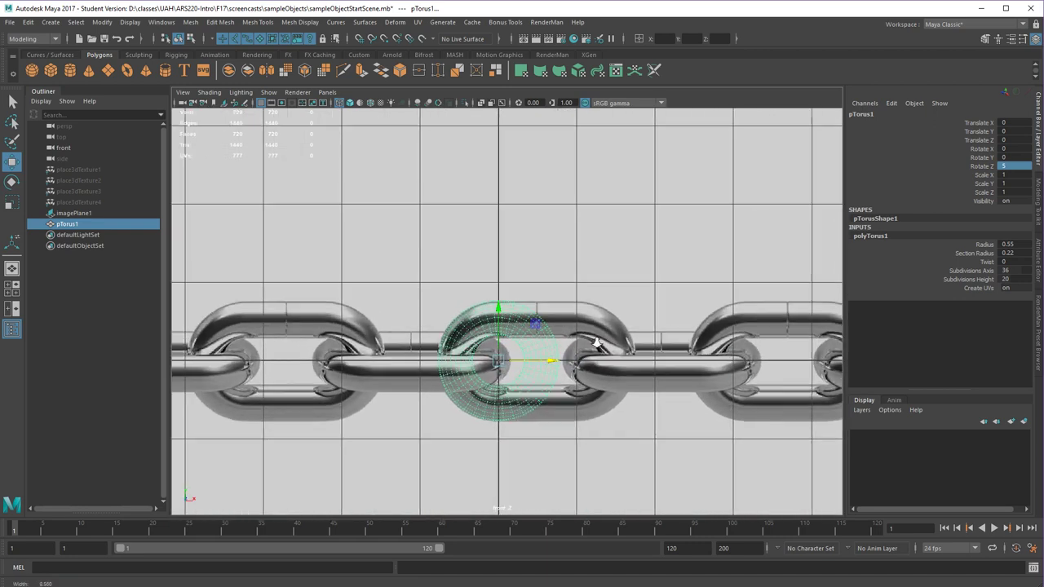
scroll(626, 373, "up", 3)
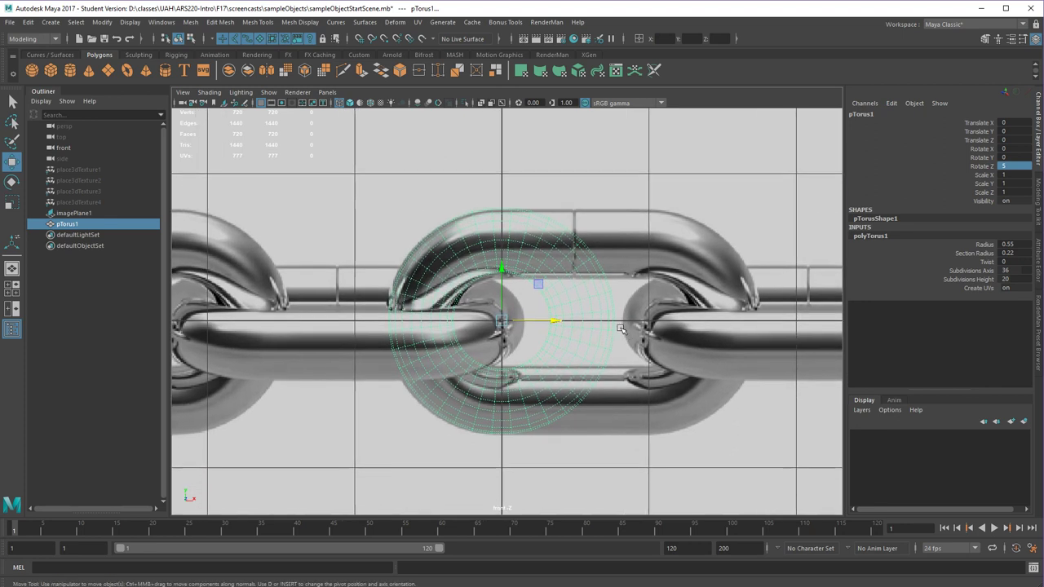
Select the torus's right-half vertices, try an Object-axis move, and undo it.
right_click_drag(580, 301, 526, 300)
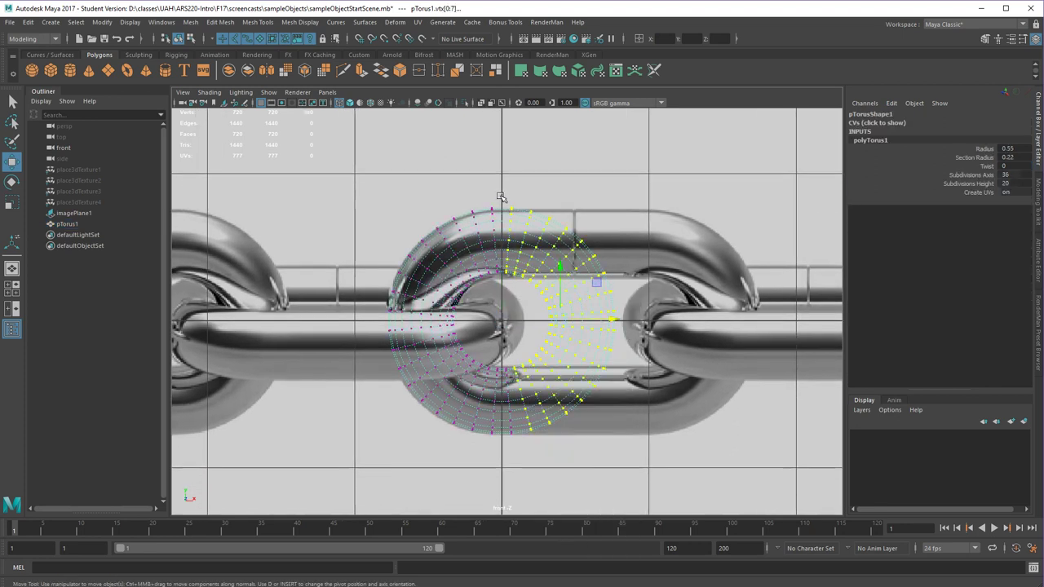
left_click_drag(503, 196, 725, 476)
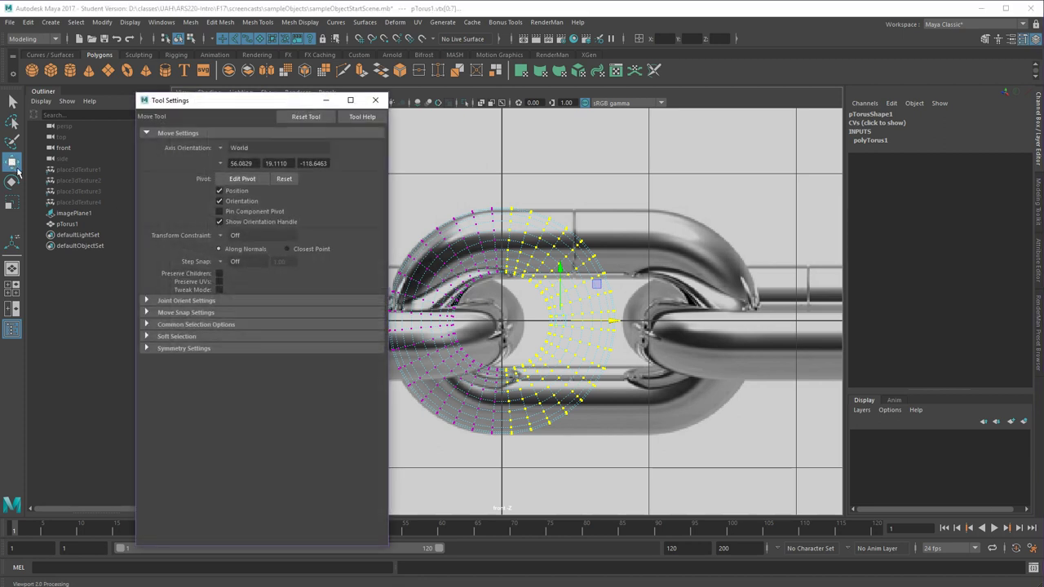
left_click(222, 149)
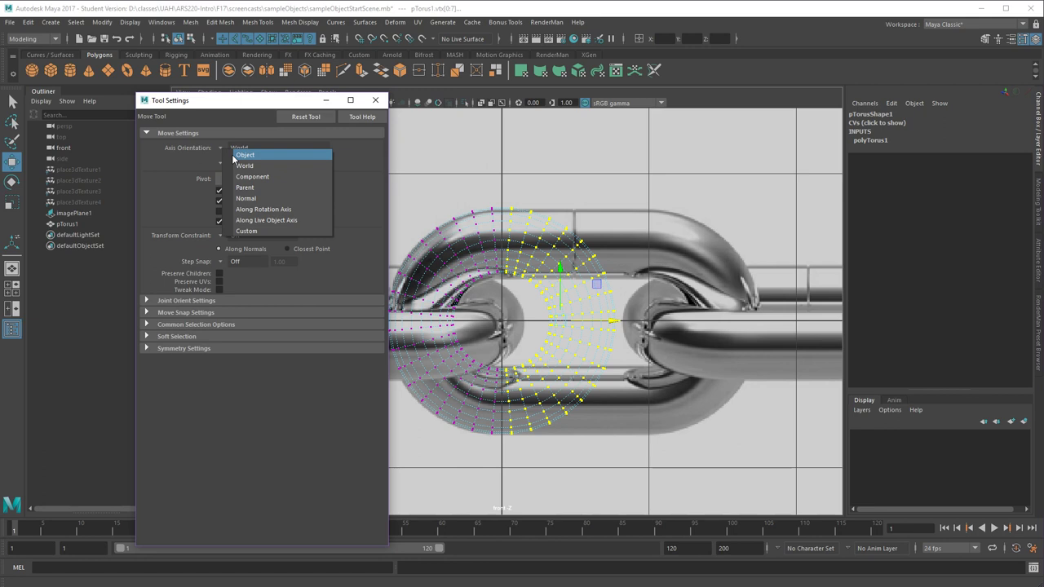
left_click(243, 155)
left_click_drag(611, 321, 756, 304)
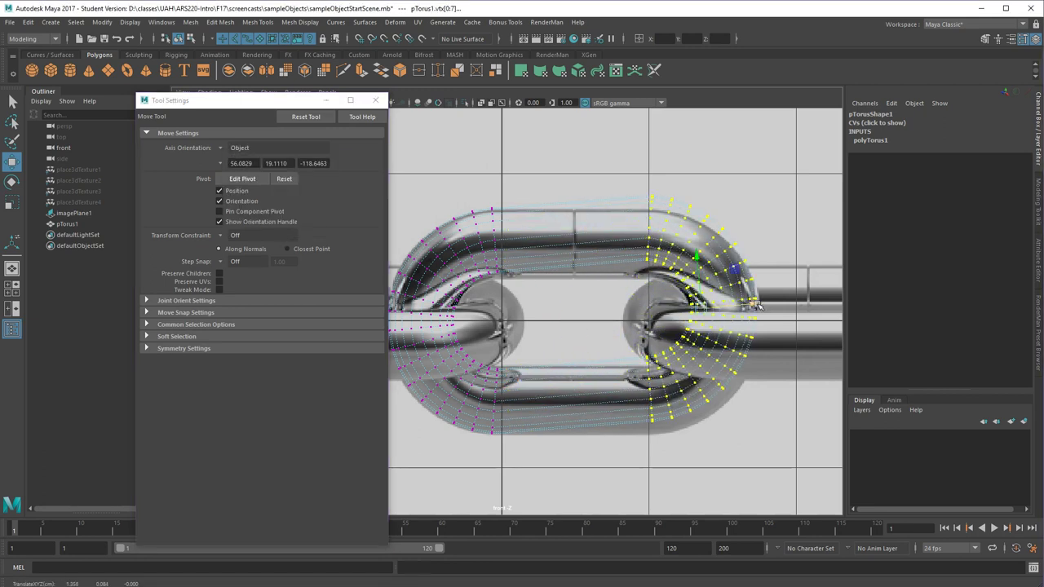
key("ctrl+z")
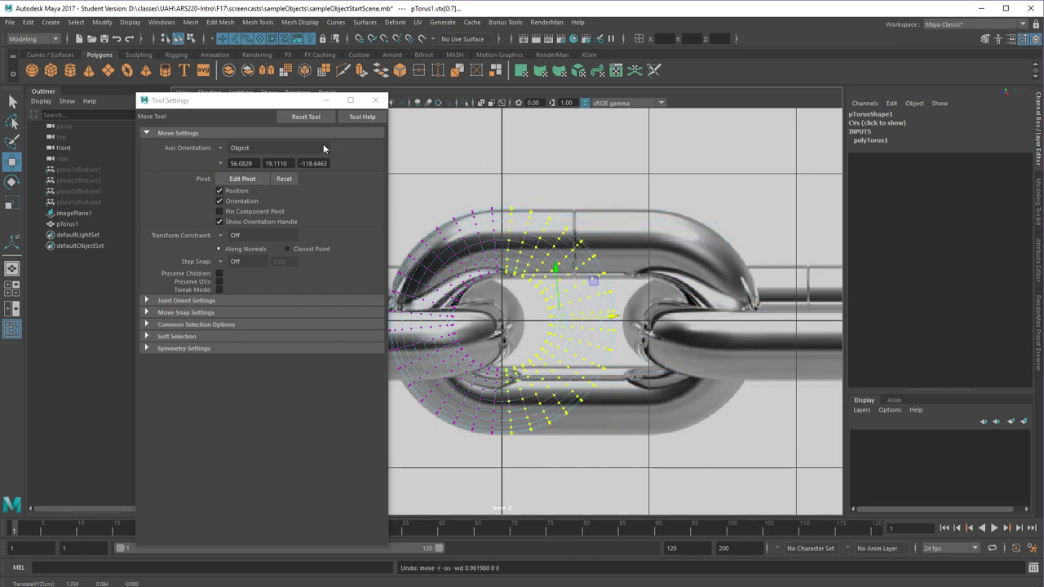
With World axis orientation, slide the right-half vertices along X onto the right link.
left_click(233, 153)
left_click(240, 164)
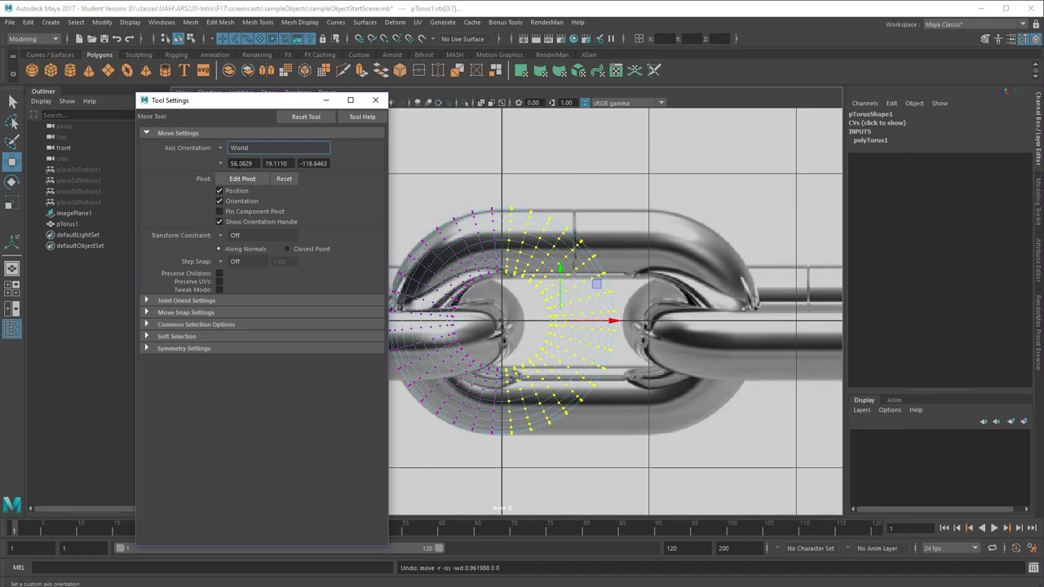
left_click(376, 100)
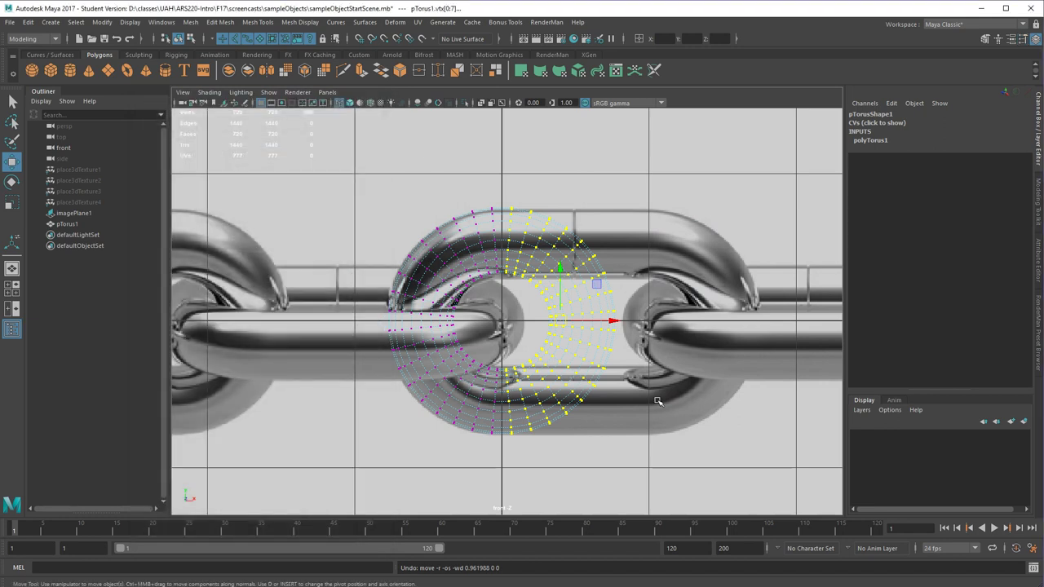
left_click_drag(618, 335, 758, 335)
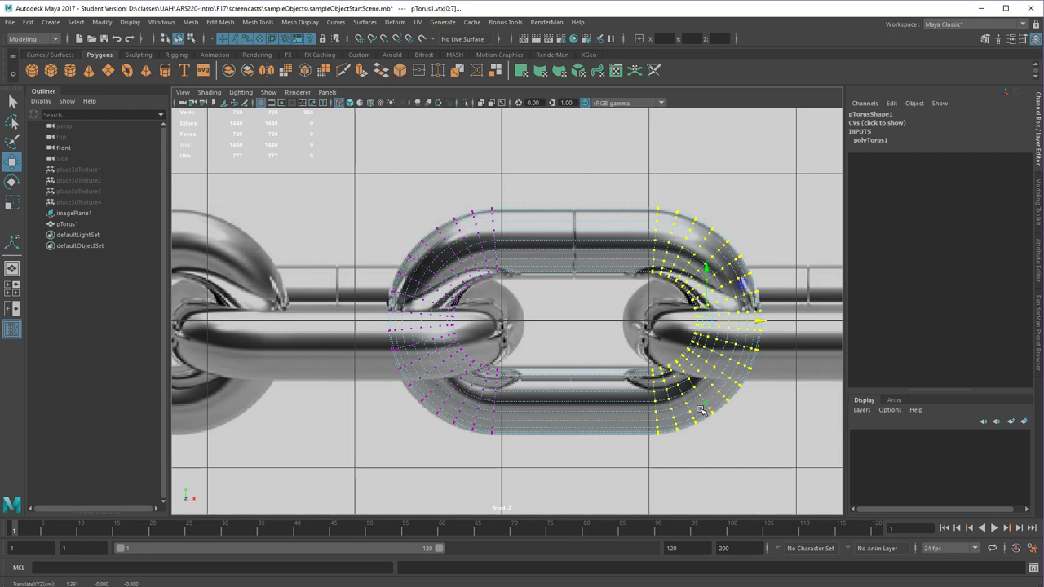
key("F8")
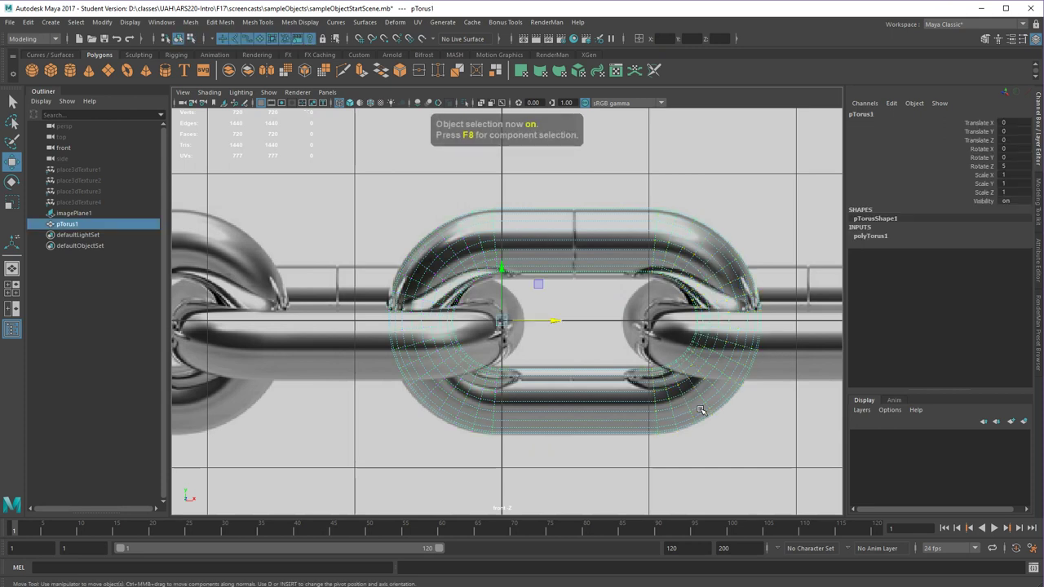
Switch the workspace to the perspective view through the hotbox.
key("space")
left_click_drag(701, 410, 690, 373)
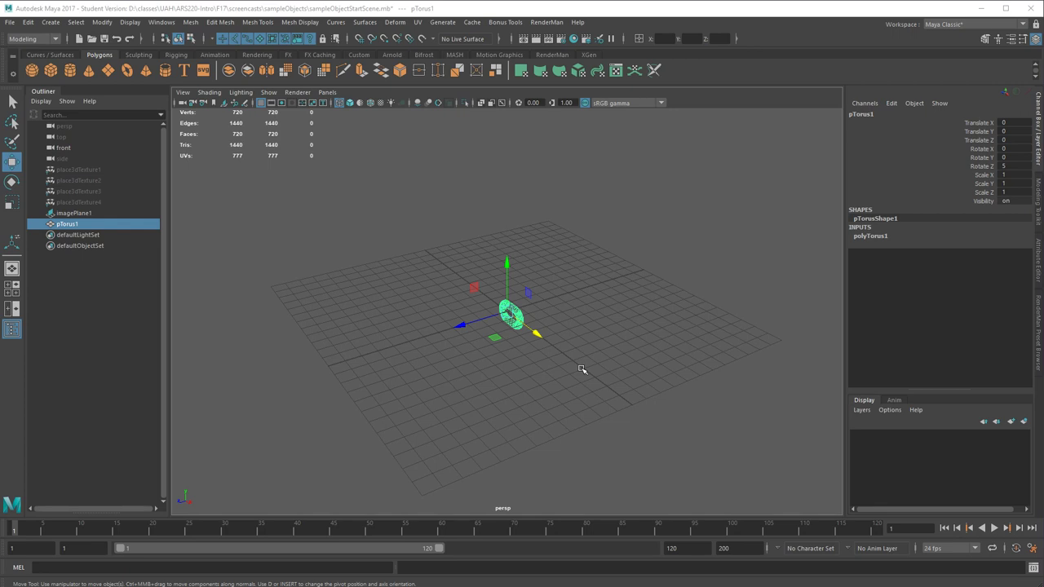
key("space")
mouse_move(582, 372)
left_mouse_down()
mouse_move(624, 382)
mouse_move(589, 340)
mouse_move(603, 403)
mouse_move(583, 341)
mouse_move(531, 384)
mouse_move(638, 369)
mouse_move(582, 372)
left_mouse_up()
left_click(585, 329)
left_click(586, 329)
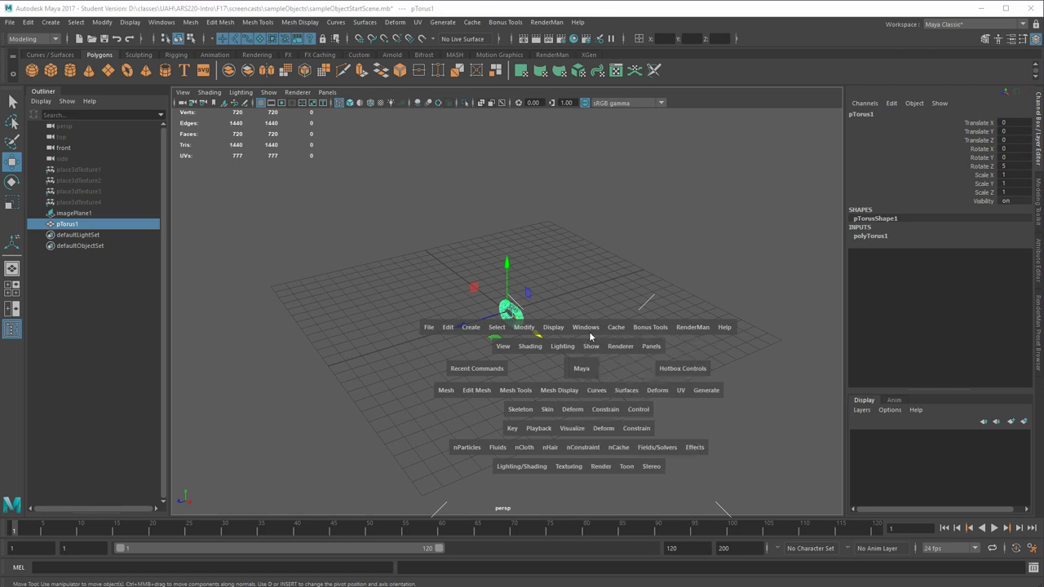
key("space")
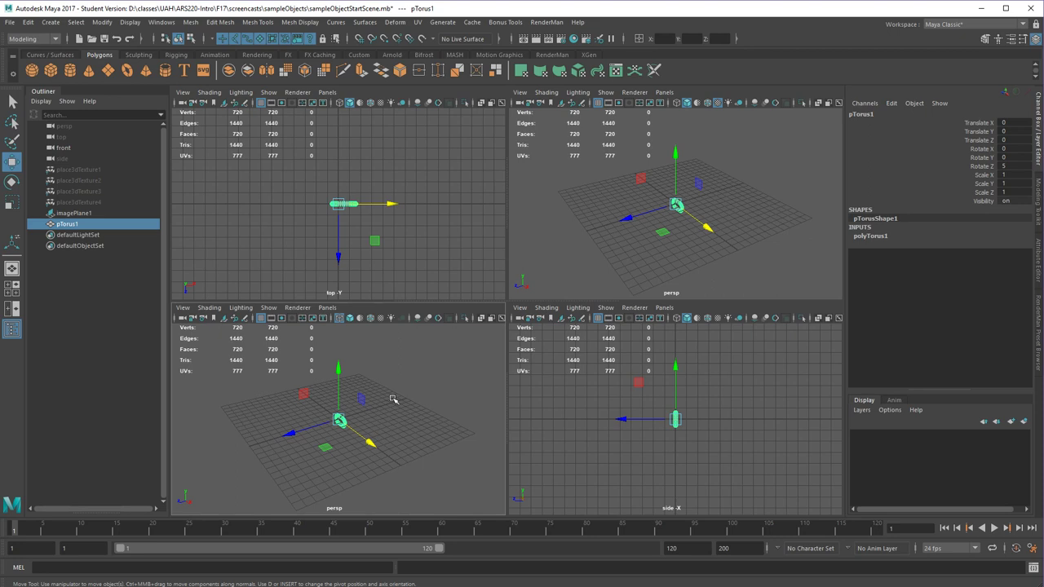
key("space")
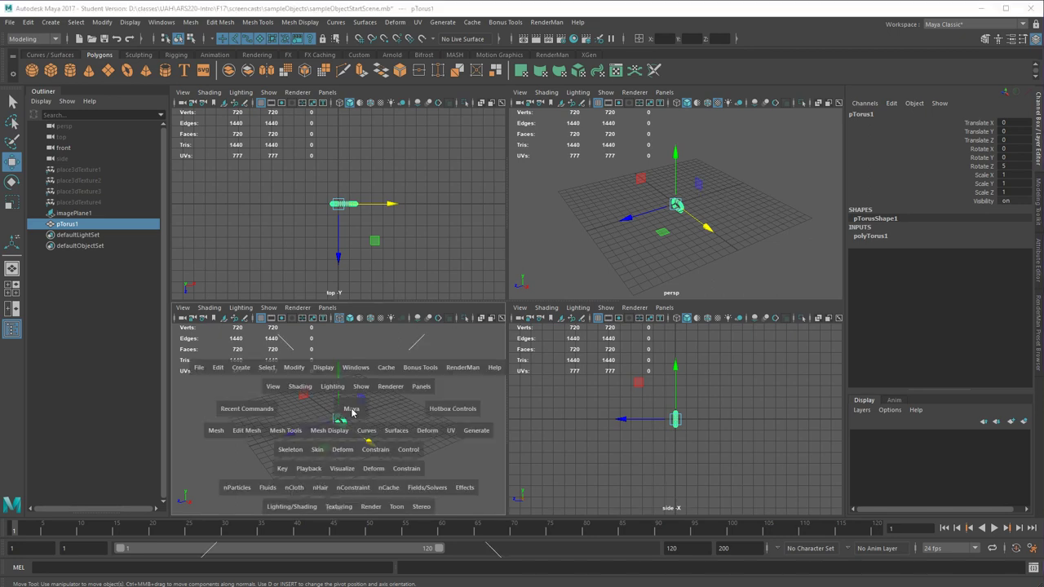
left_click(352, 412)
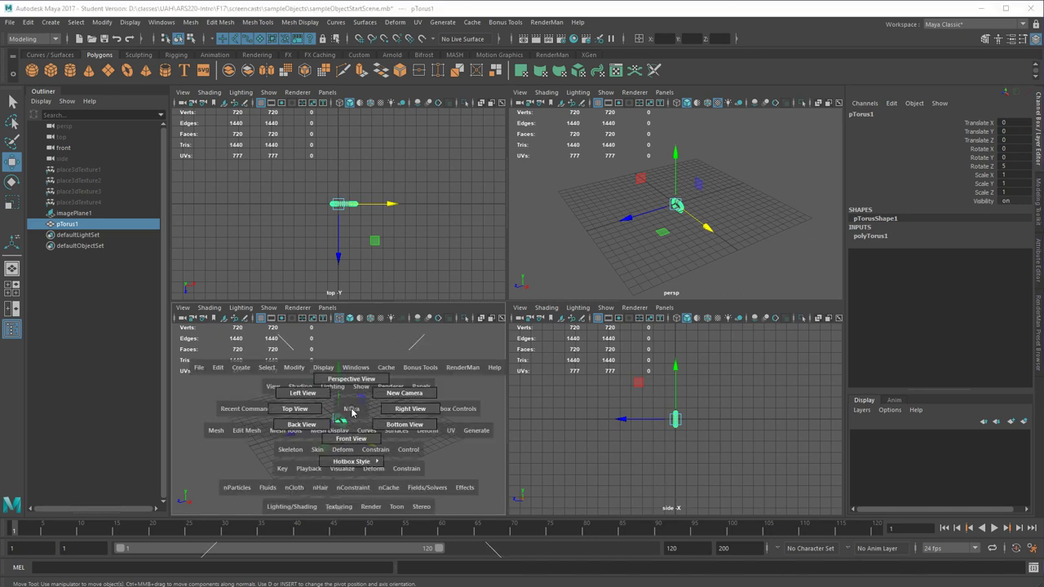
left_click(363, 438)
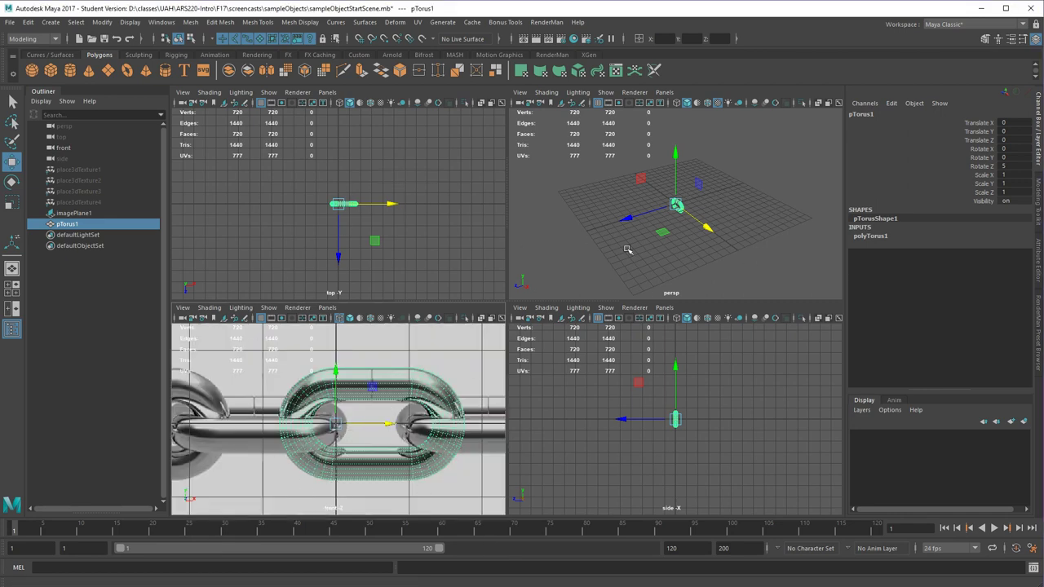
middle_click(677, 231)
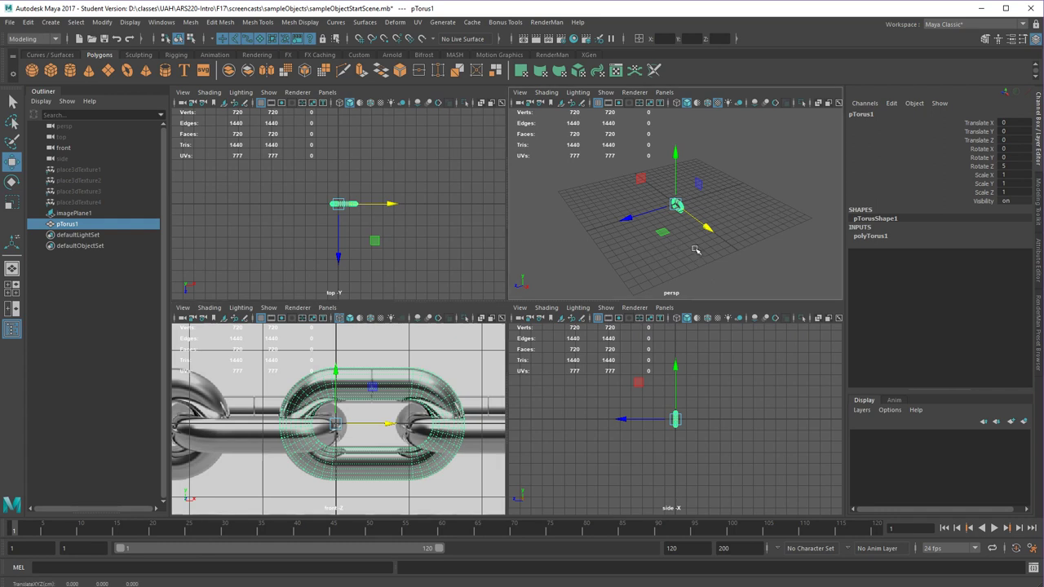
key("space")
left_click_drag(477, 340, 683, 396, "alt")
left_click(665, 375)
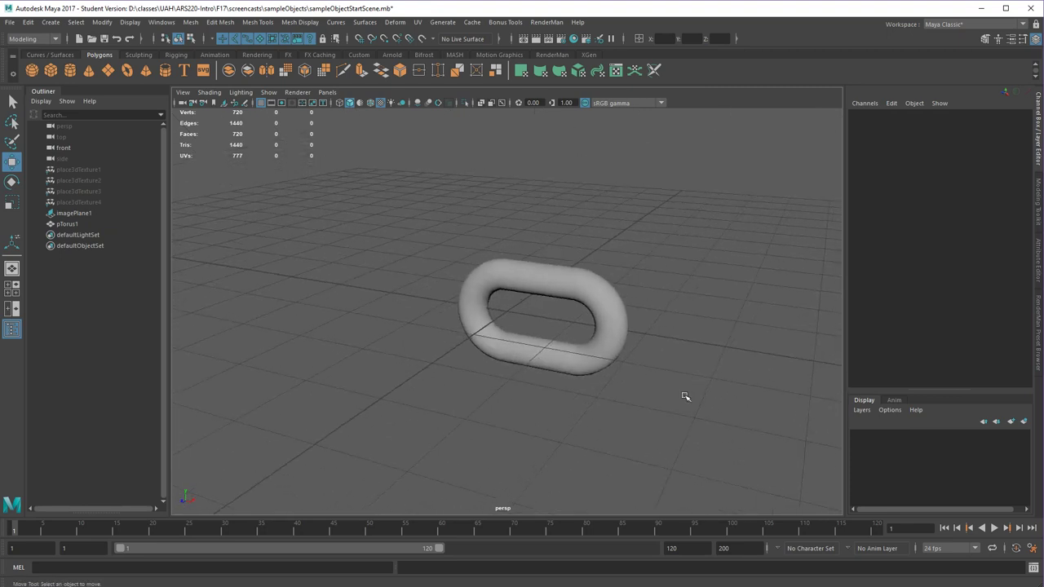
Assign the existing shinySilver_mat material to the torus and orbit to inspect it.
left_click(542, 277)
right_click_drag(541, 281, 624, 584)
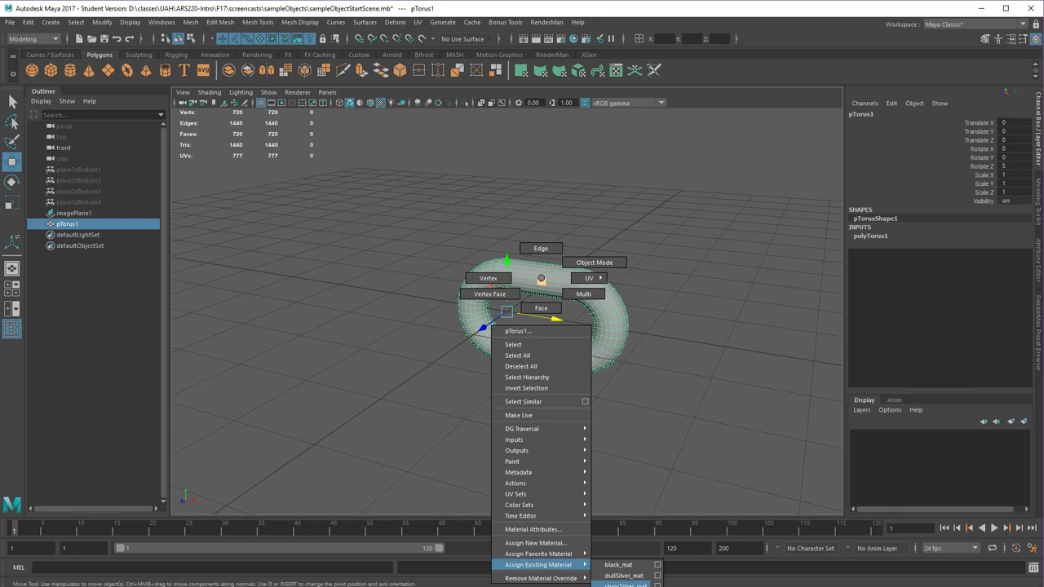
right_click_drag(625, 584, 624, 584)
left_click(494, 419)
left_click_drag(494, 419, 571, 377, "alt")
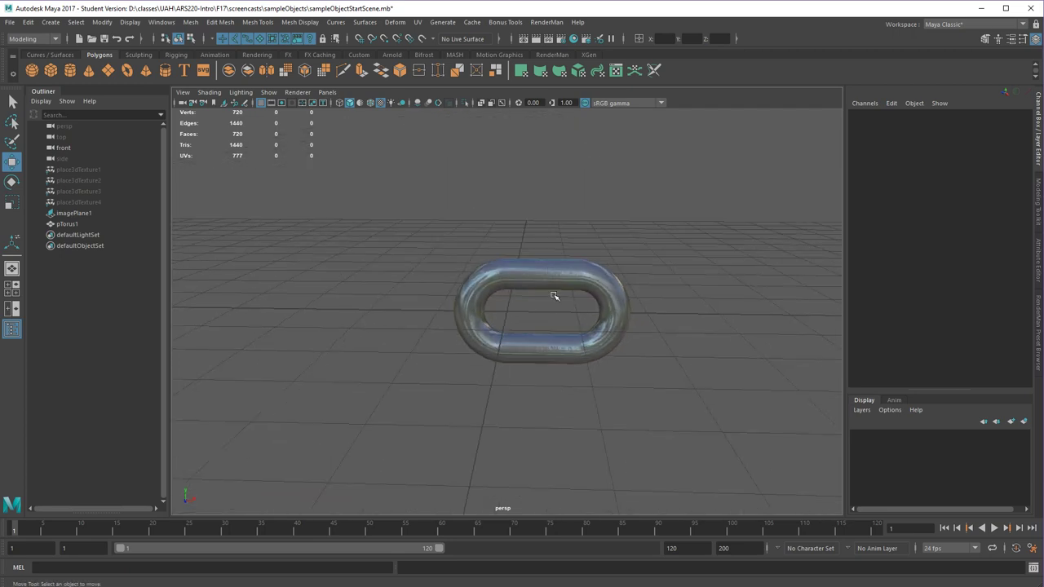
left_click_drag(553, 295, 497, 381, "alt")
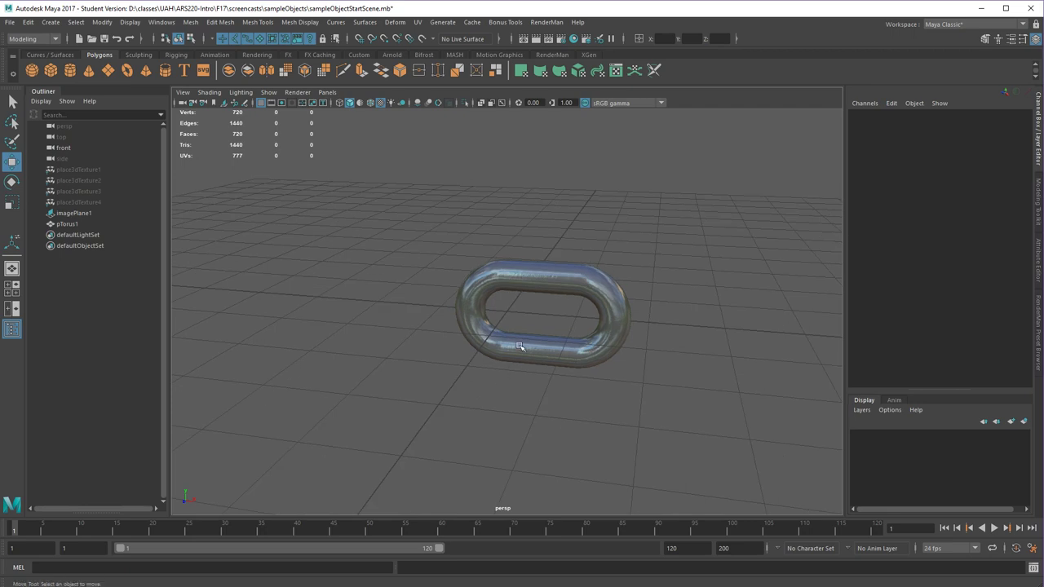
Select and frame the torus, then attempt moving its pivot to the inner left edge.
left_click(519, 346)
right_click_drag(533, 361, 589, 380, "alt")
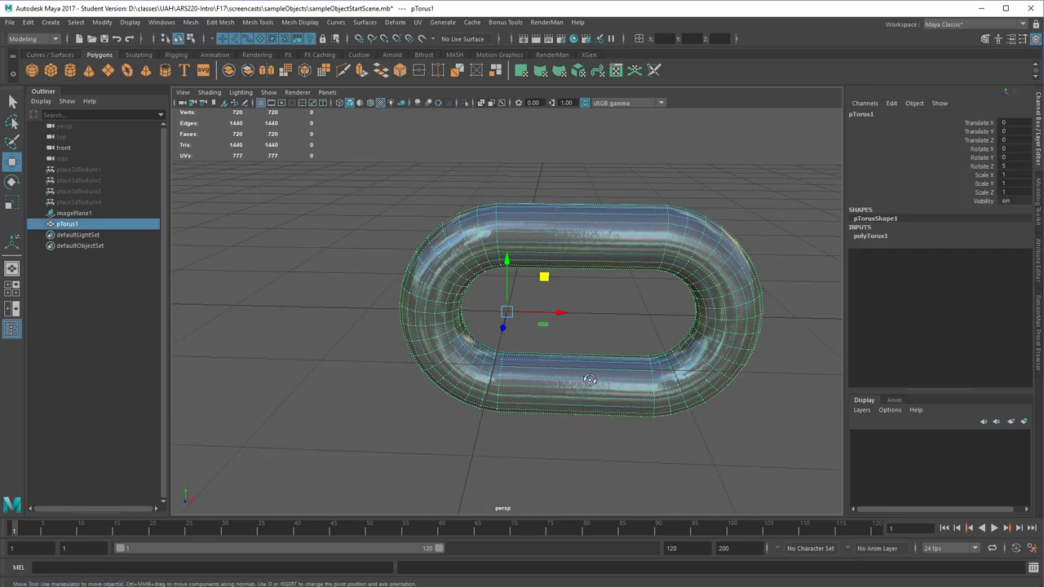
left_click_drag(590, 380, 588, 356, "alt")
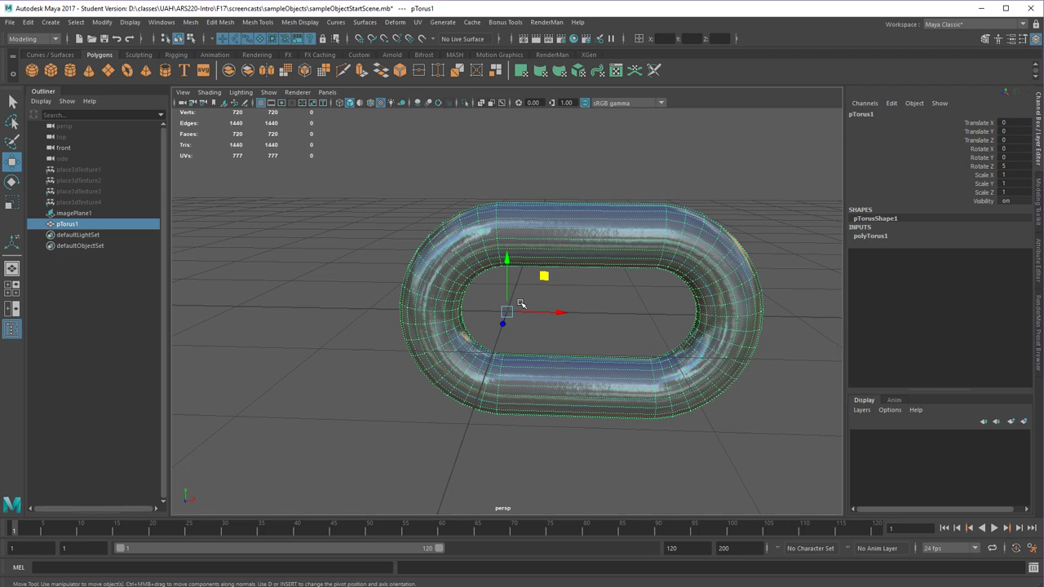
mouse_move(557, 342)
left_mouse_down("alt")
mouse_move(578, 343)
mouse_move(550, 343)
mouse_move(563, 342)
left_mouse_up("alt")
right_click_drag(571, 346, 636, 354, "alt")
left_click_drag(637, 353, 590, 338, "alt")
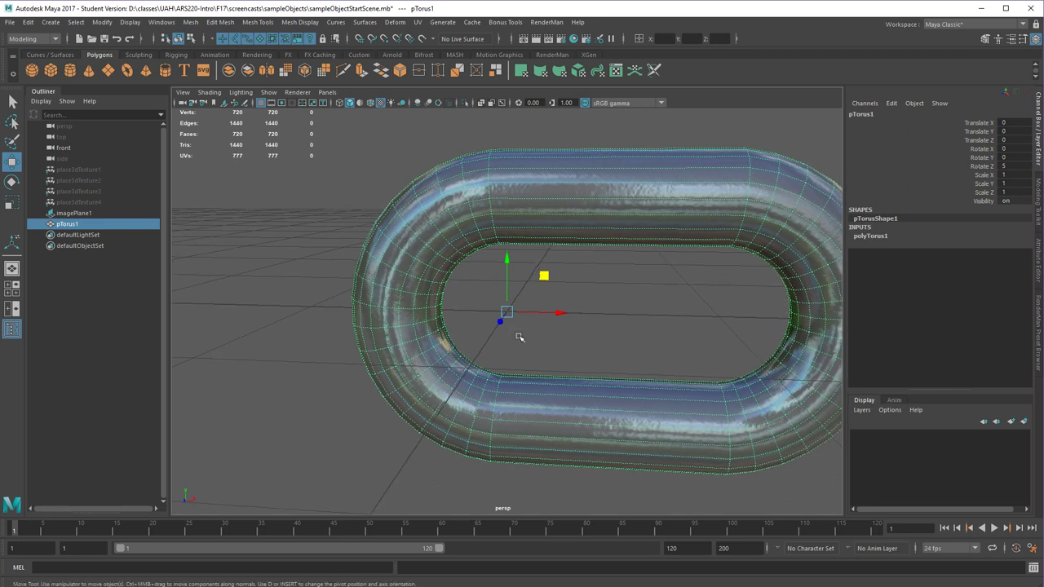
key("d")
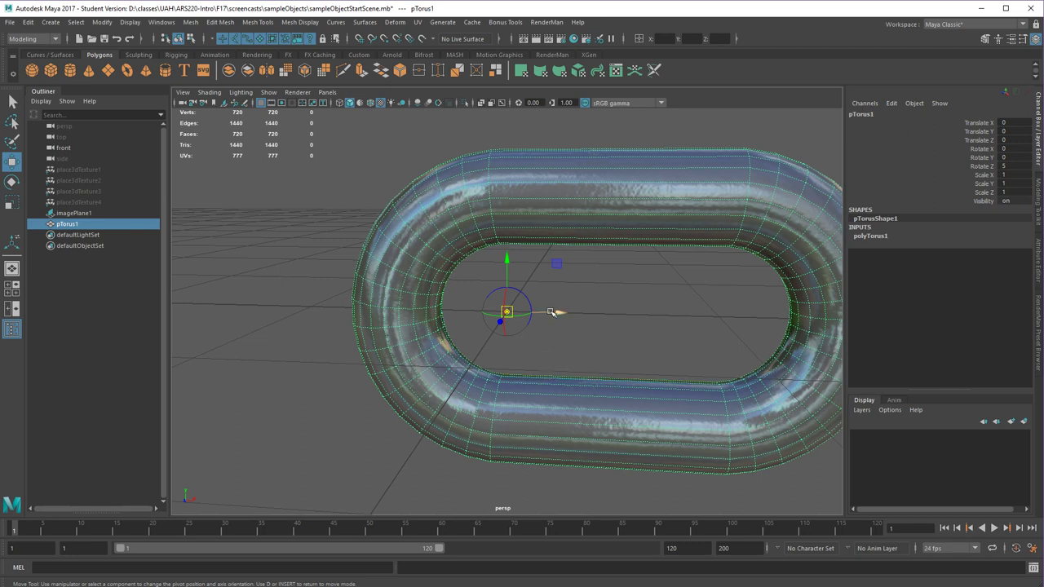
key("v")
key("d")
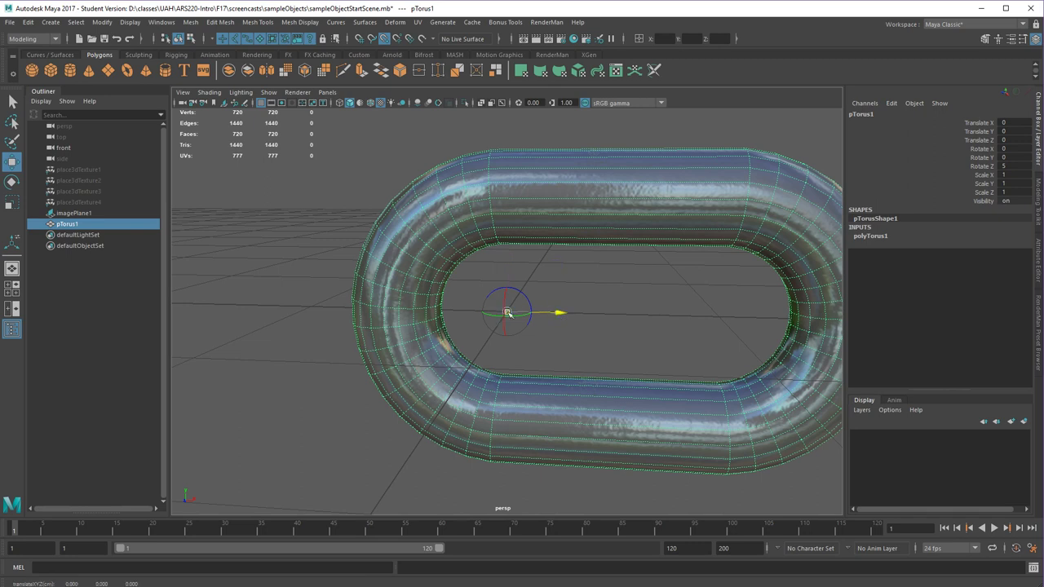
left_click(443, 307)
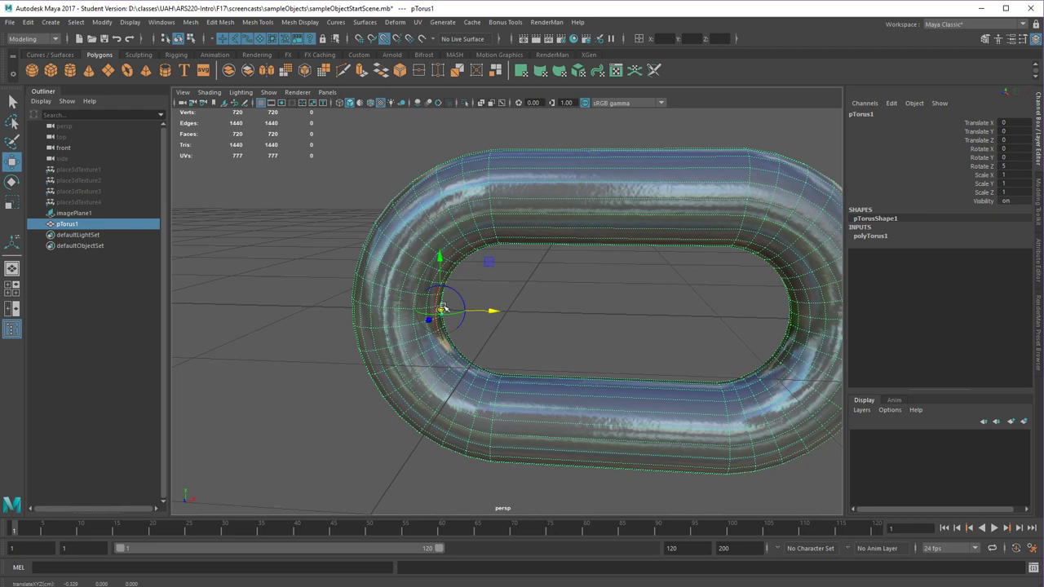
key("d")
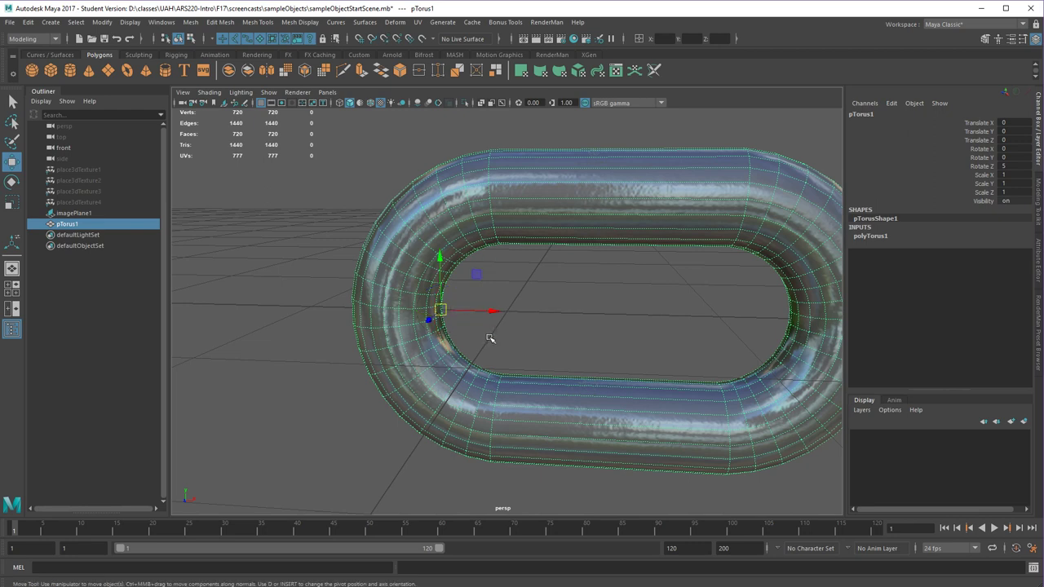
Snap the pivot onto the inner left-end vertex with V and finish pivot editing.
key("d")
key("v")
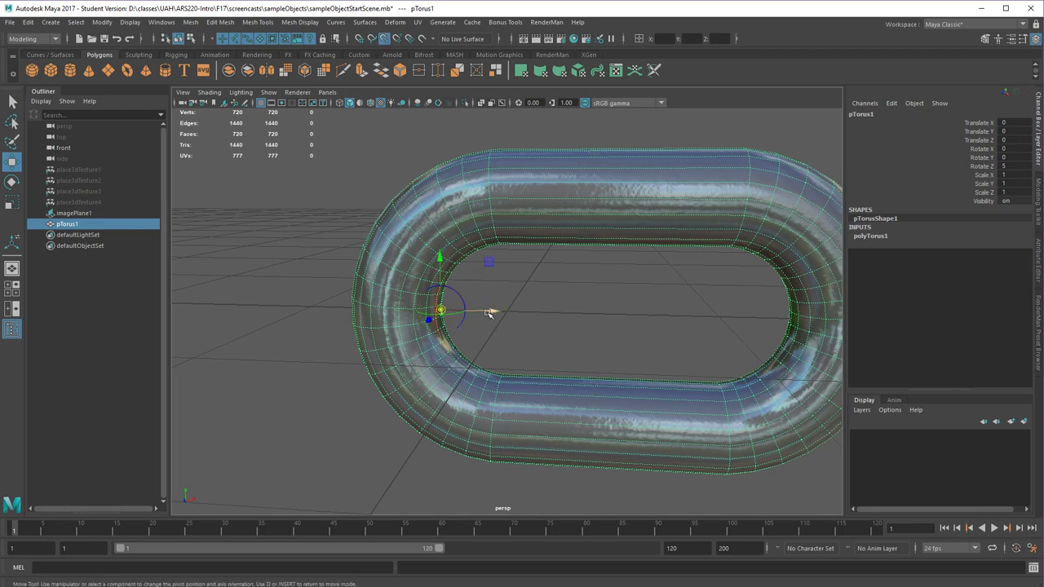
left_click_drag(485, 311, 501, 241)
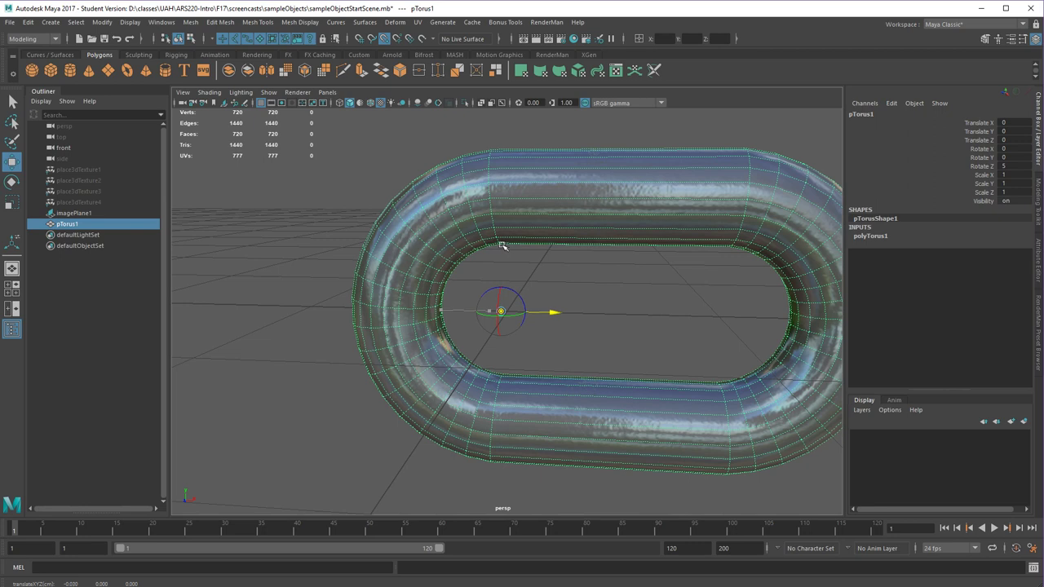
left_click_drag(493, 246, 442, 310)
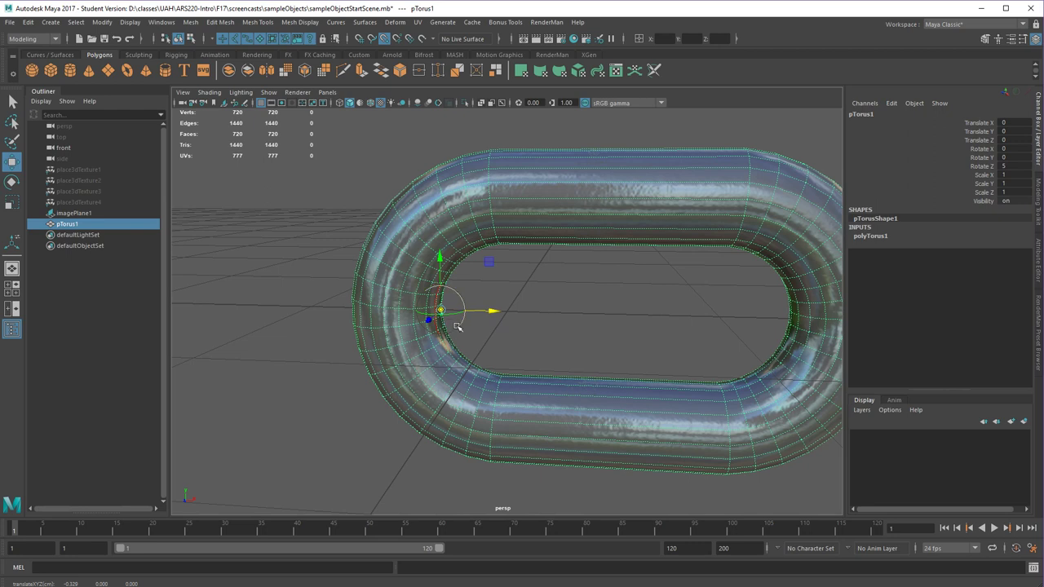
key("d")
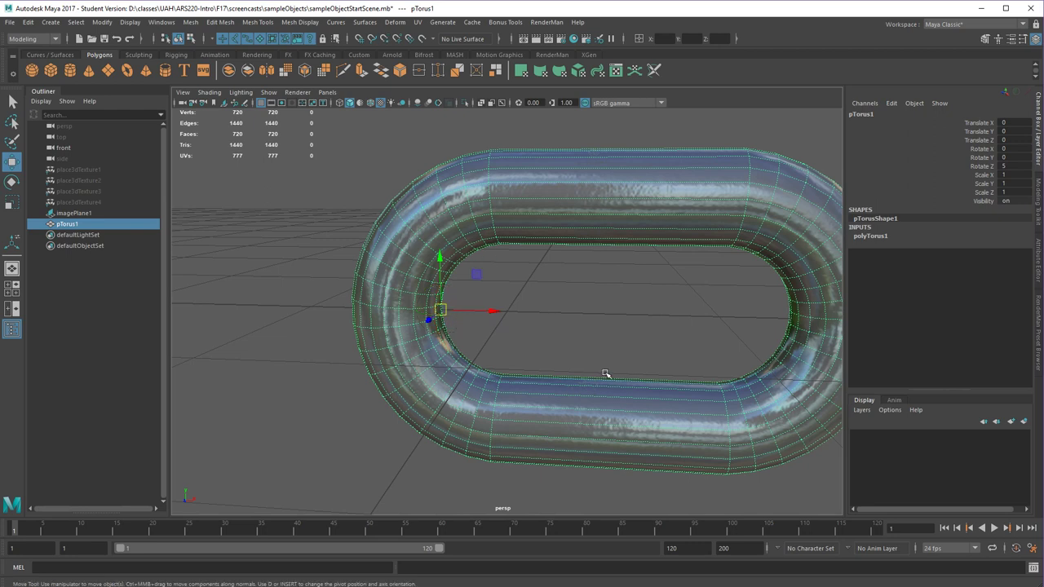
right_click_drag(605, 374, 467, 344, "alt")
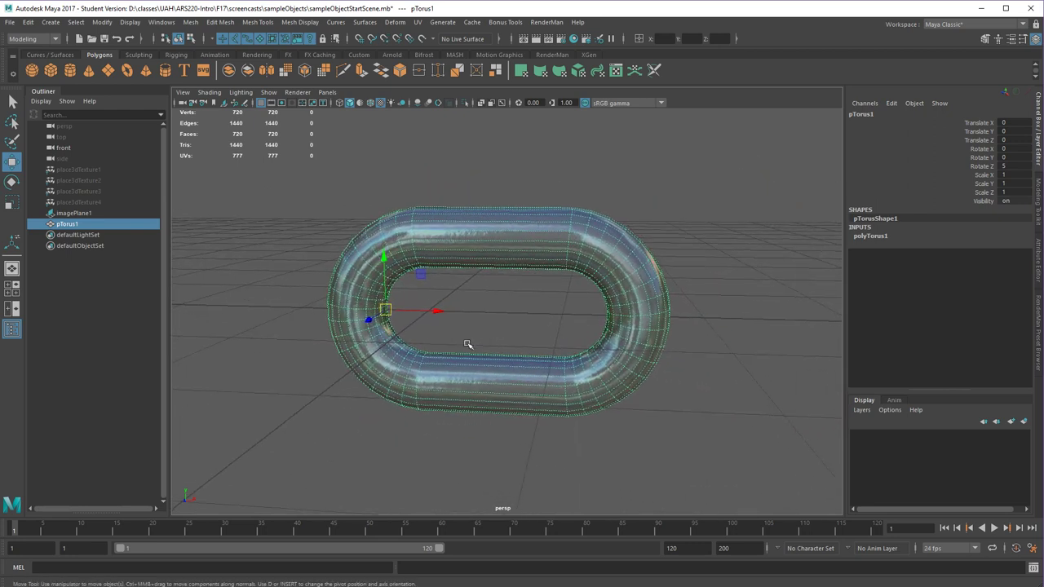
left_click_drag(467, 344, 475, 345, "alt")
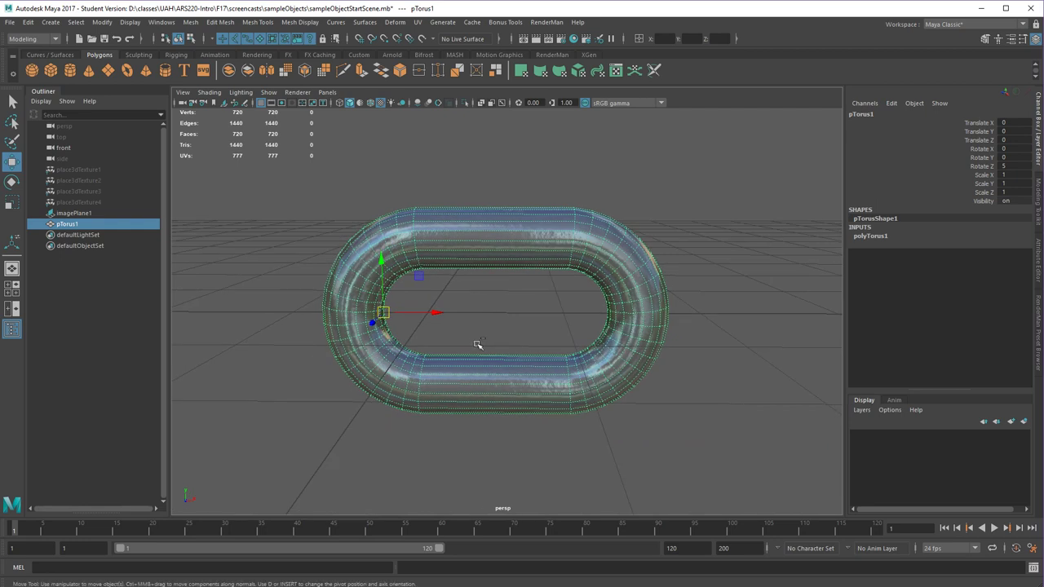
Duplicate the link as pTorus2 and snap it to Translate X 1.651, overlapping the first link.
key("ctrl+d")
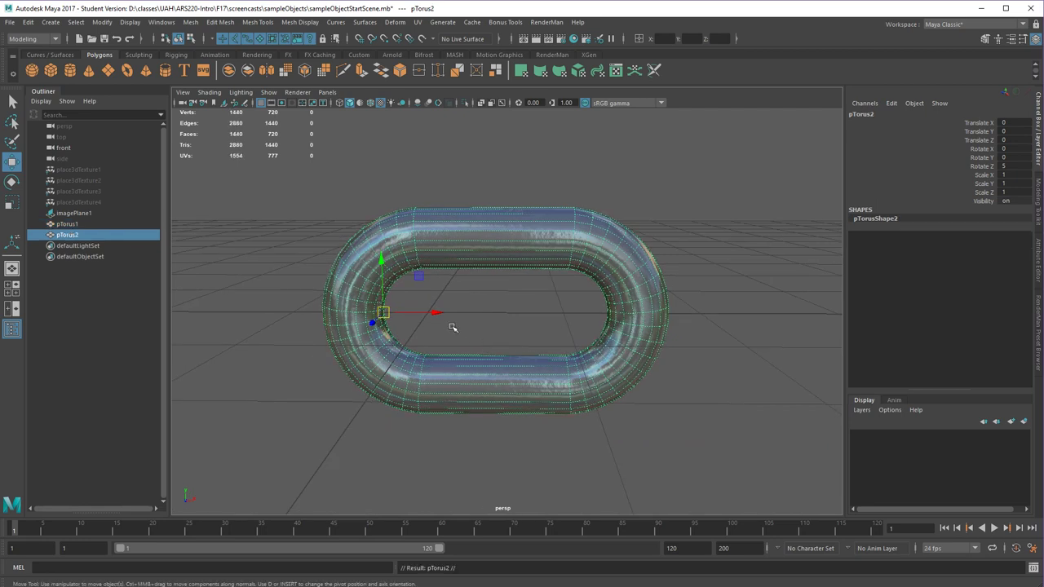
key("v")
left_click_drag(433, 314, 605, 313)
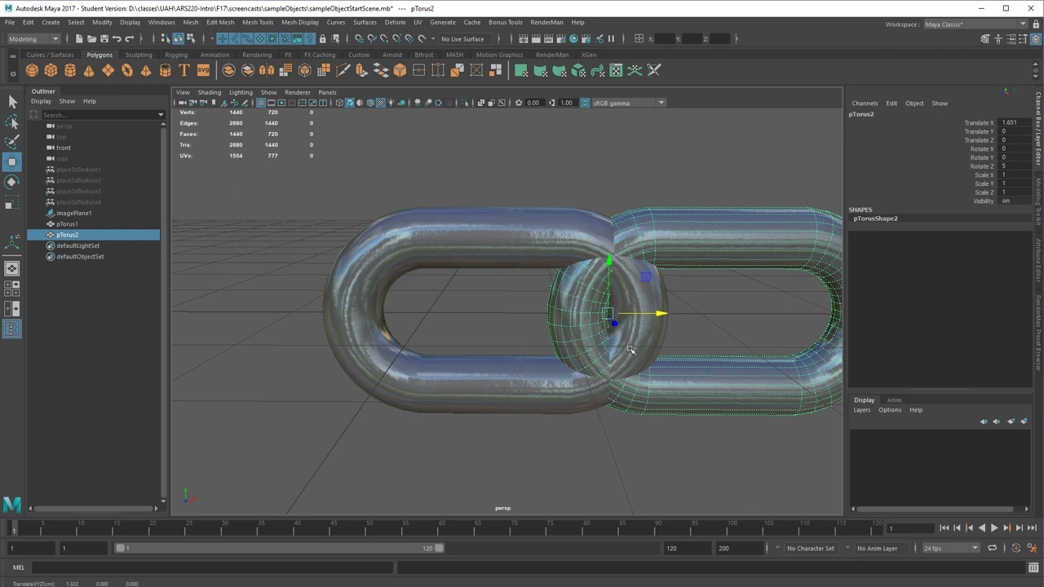
key("e")
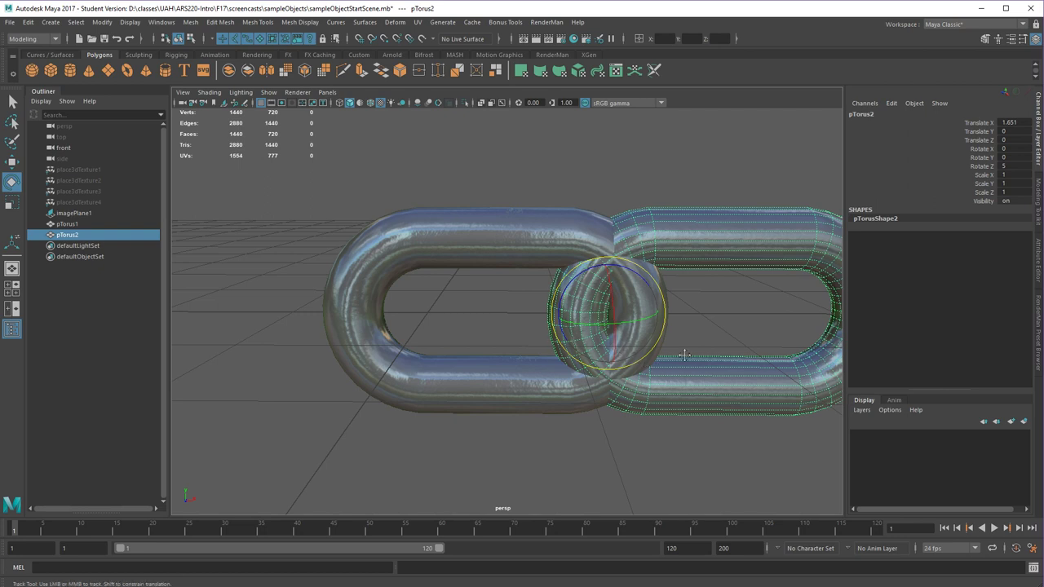
Try spinning the second link, then undo that rotation.
middle_click_drag(683, 355, 553, 313, "alt")
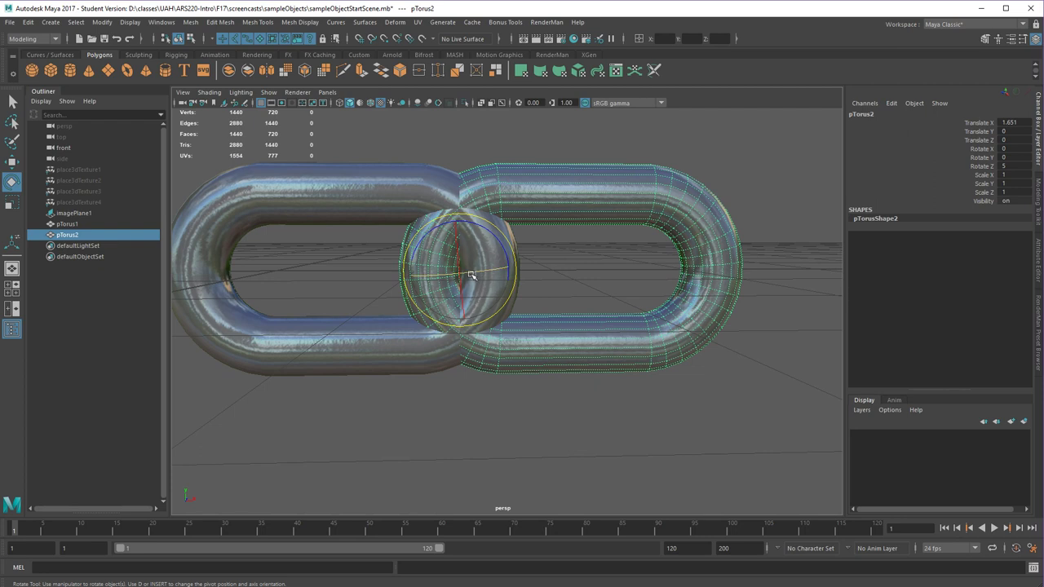
left_click_drag(479, 274, 454, 220)
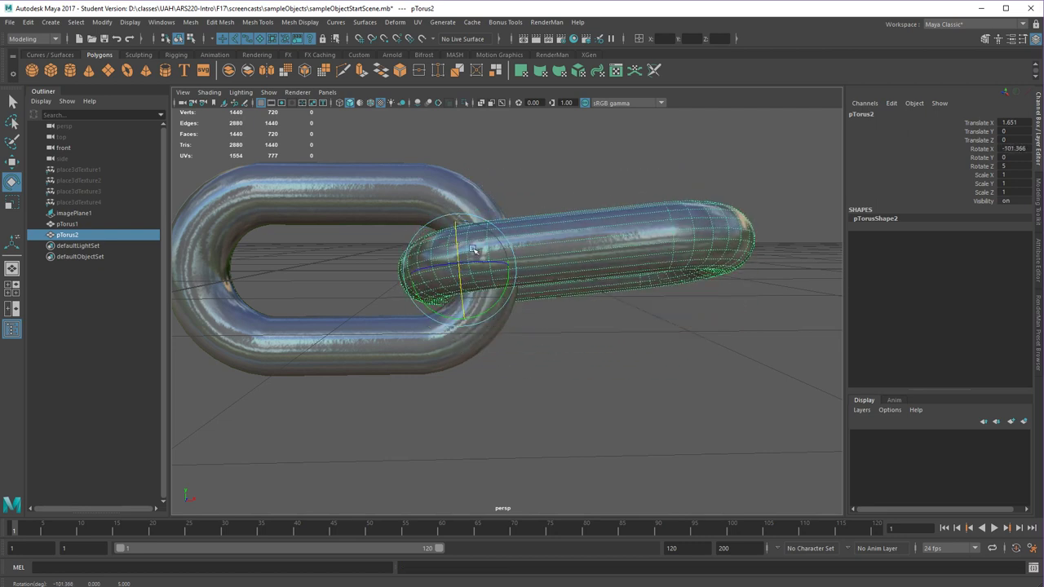
key("ctrl+z")
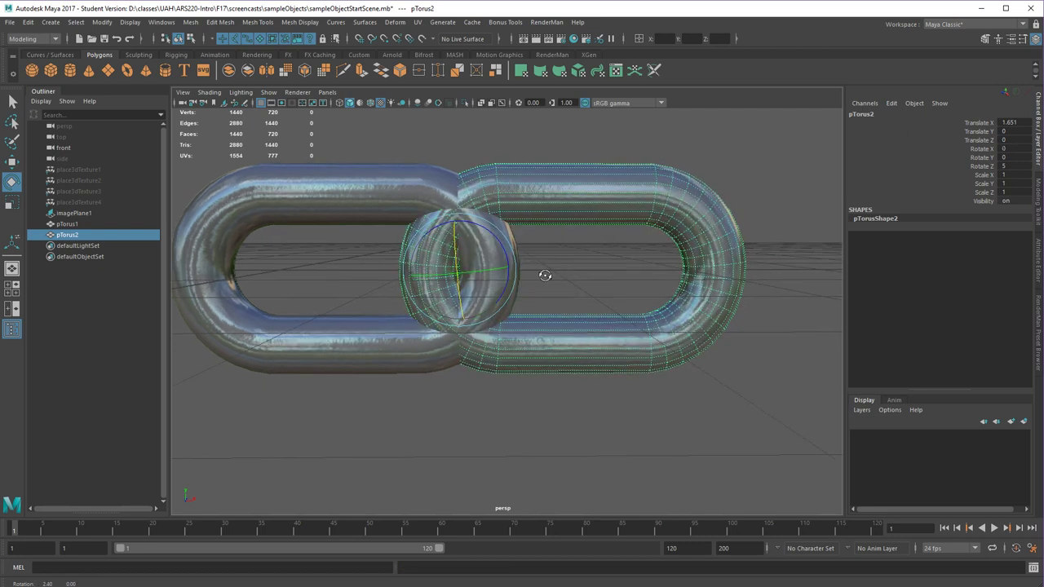
Set rotation axes to World and tip pTorus2 to about -83° about X through the first link.
double_click(13, 181)
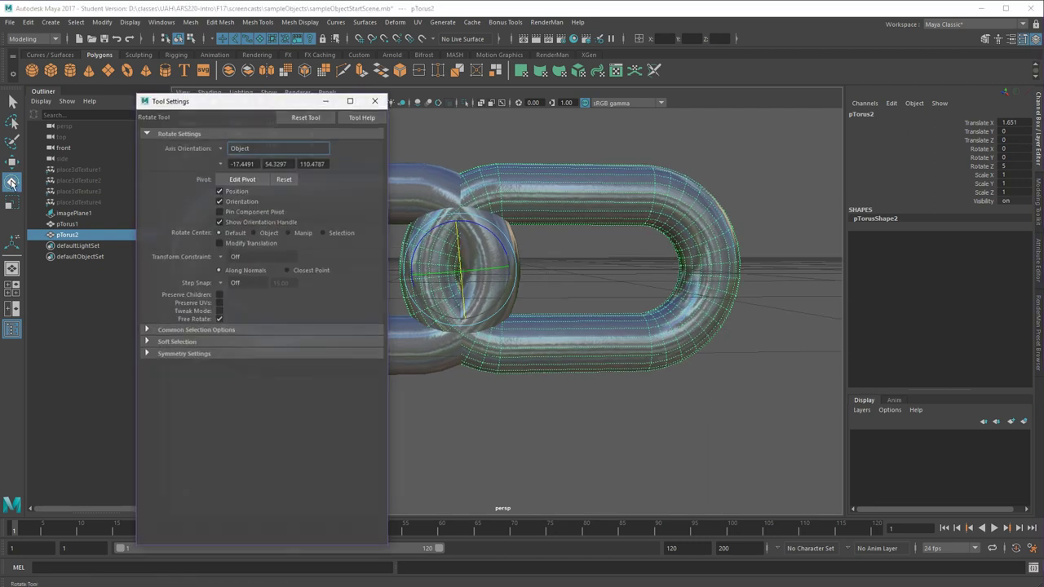
left_click(220, 150)
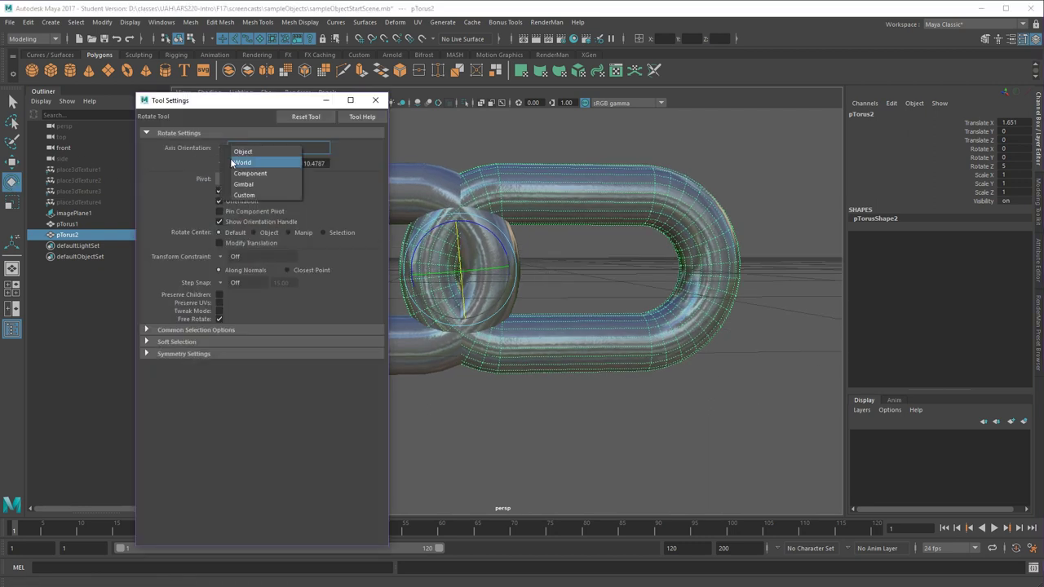
left_click(236, 163)
left_click(375, 101)
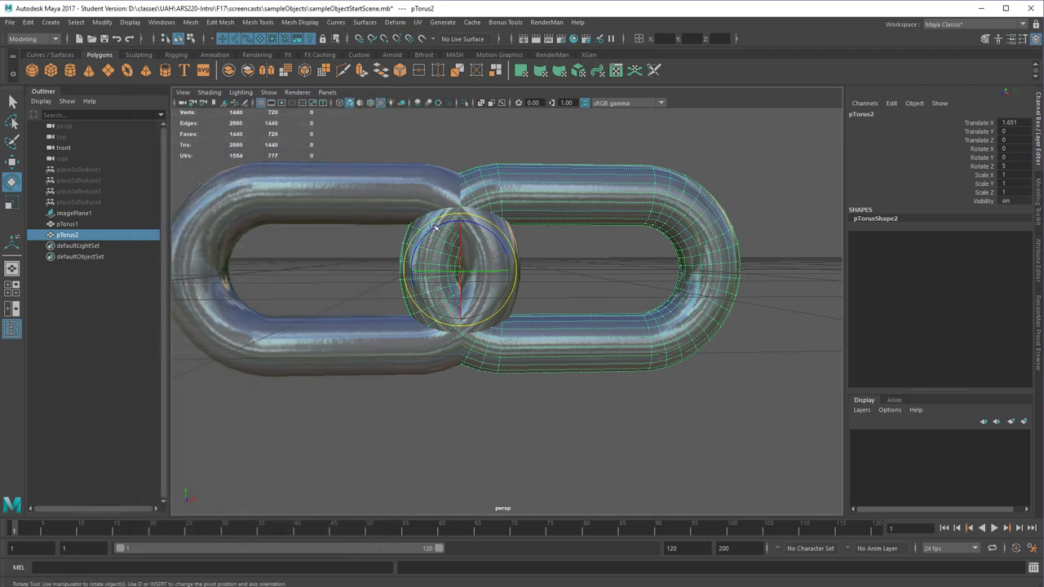
left_click_drag(458, 295, 453, 223)
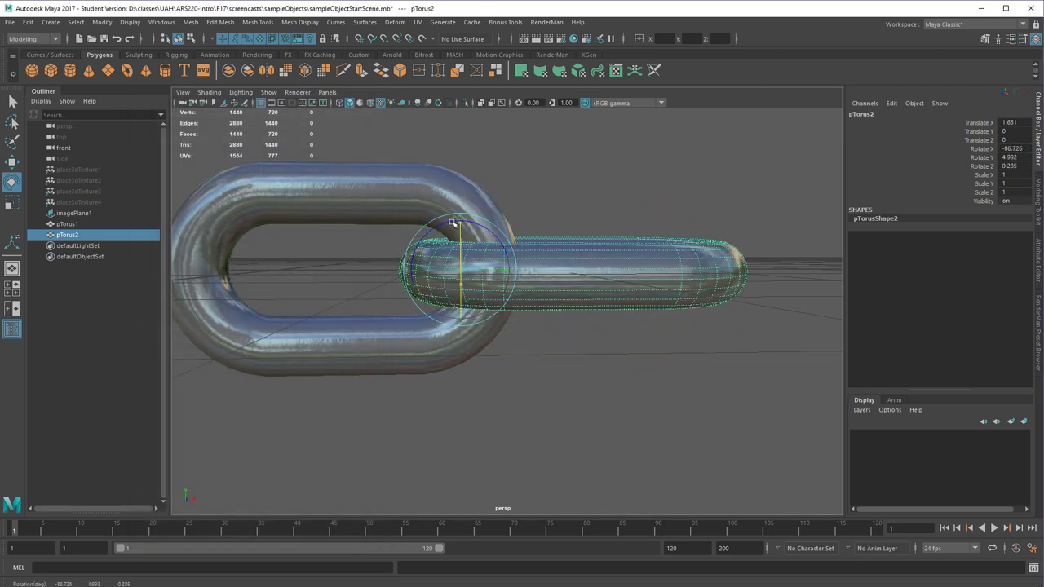
left_click_drag(453, 222, 554, 358)
left_click(534, 360)
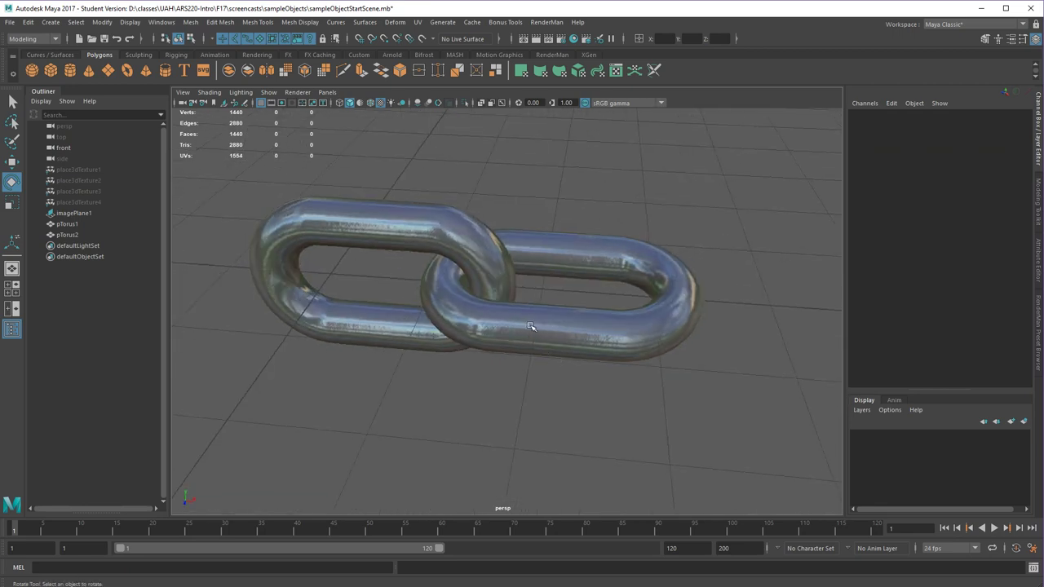
Duplicate both links and slide the copied pair along X to extend the chain.
left_click_drag(526, 325, 414, 279)
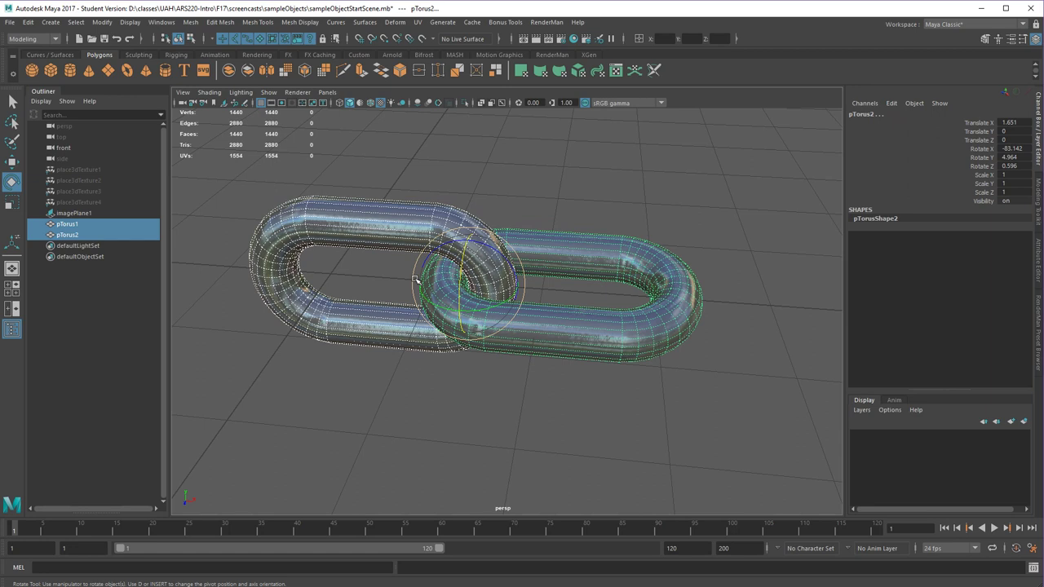
key("ctrl+d")
key("w")
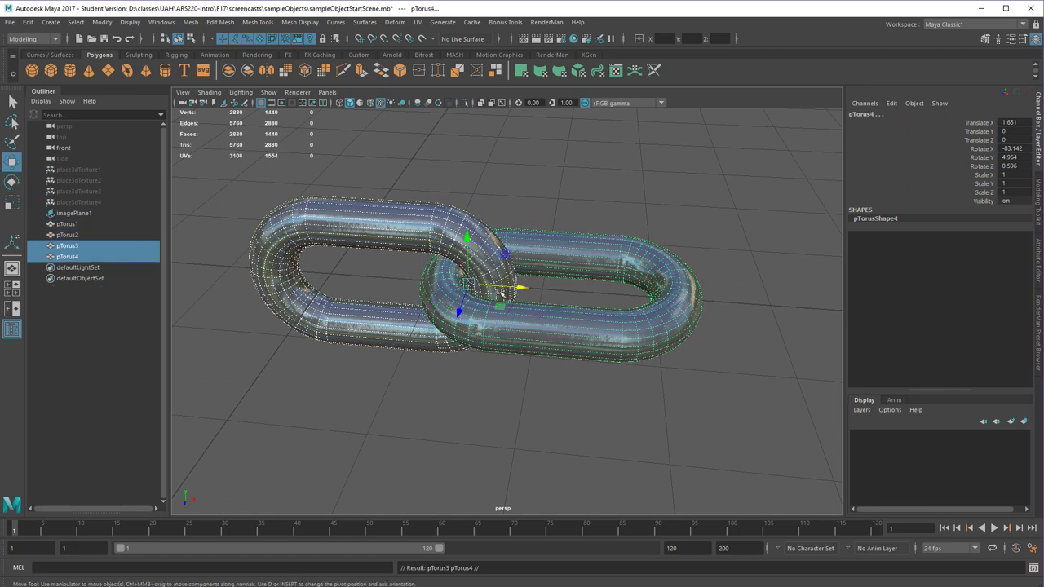
left_click_drag(525, 289, 888, 320)
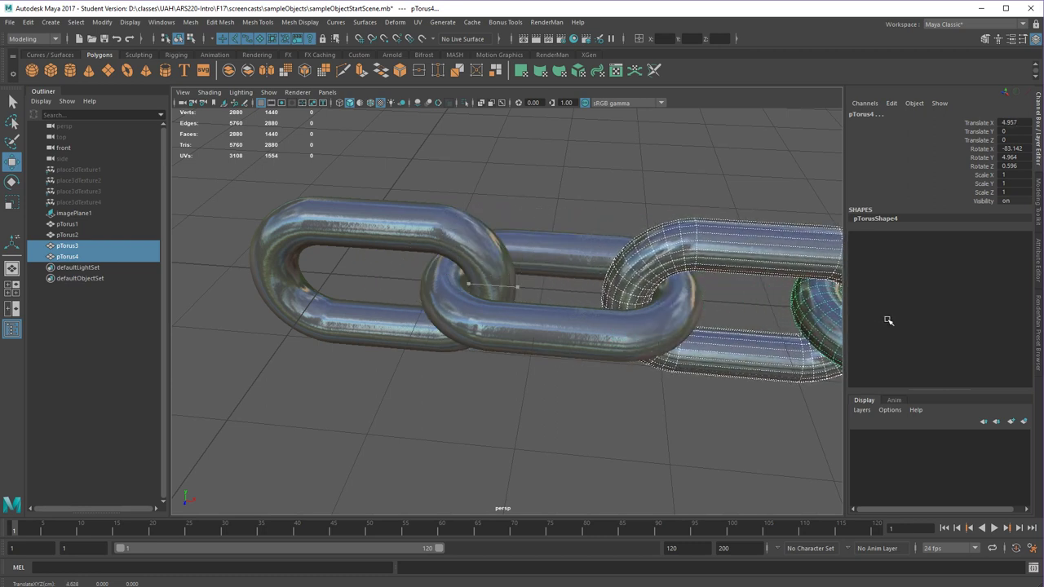
right_click_drag(734, 321, 418, 357, "alt")
middle_click_drag(417, 357, 428, 356, "alt")
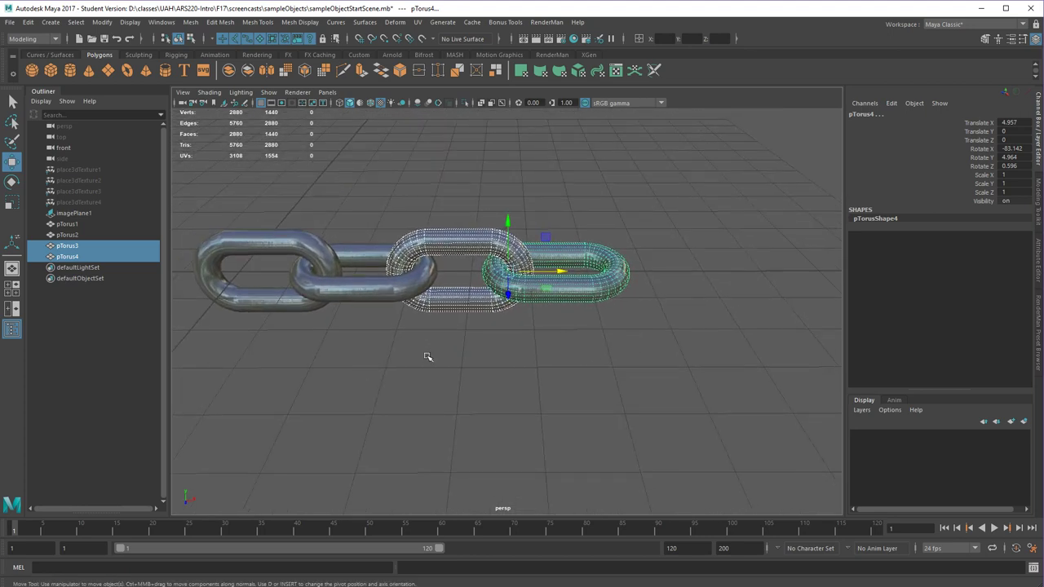
Repeat the offset duplicate with Shift+D until the chain reaches ten links, pTorus1–pTorus10.
key("shift+d")
key("shift+d")
key("shift+d")
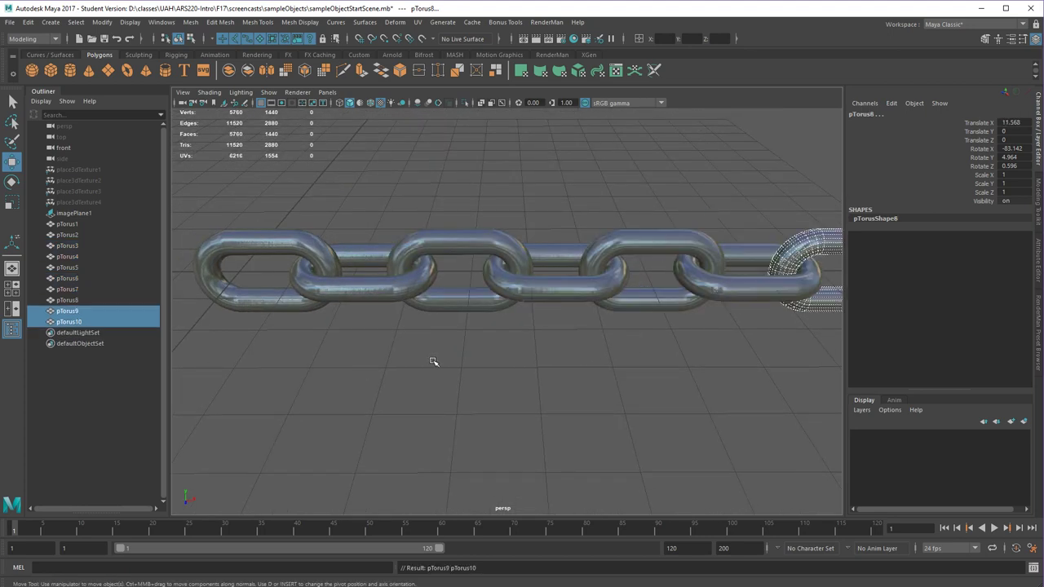
right_click_drag(528, 359, 327, 343, "alt")
left_click_drag(570, 368, 452, 375, "alt")
left_click(469, 352)
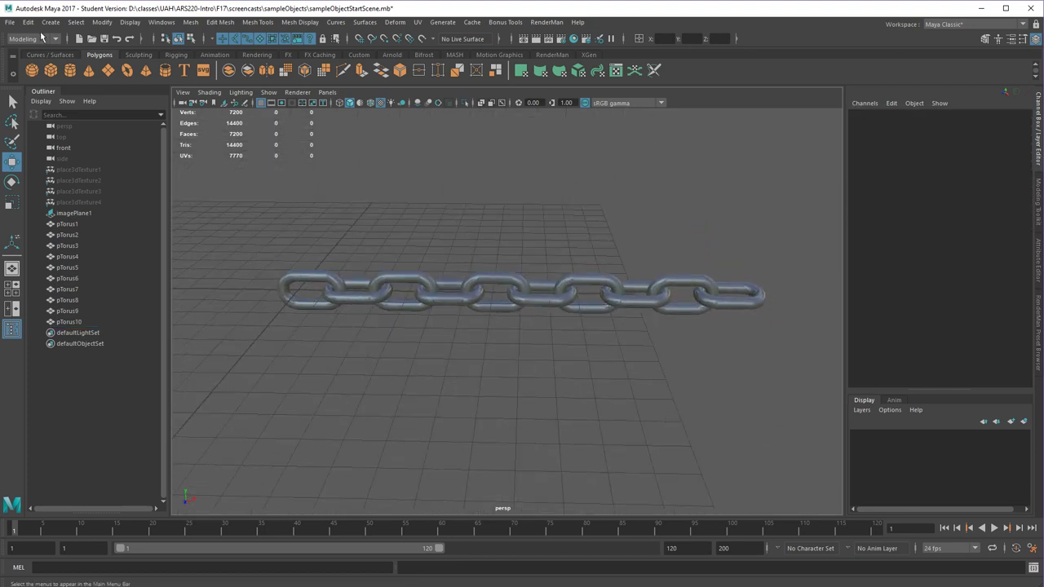
Orbit around the chain and box-select all ten links in the viewport.
left_click(27, 23)
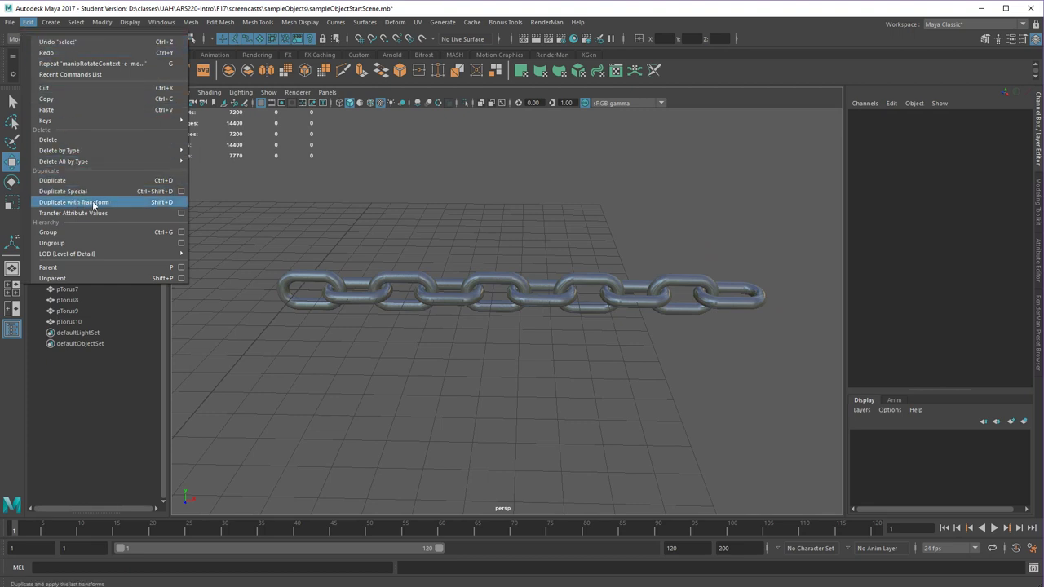
left_click(497, 354)
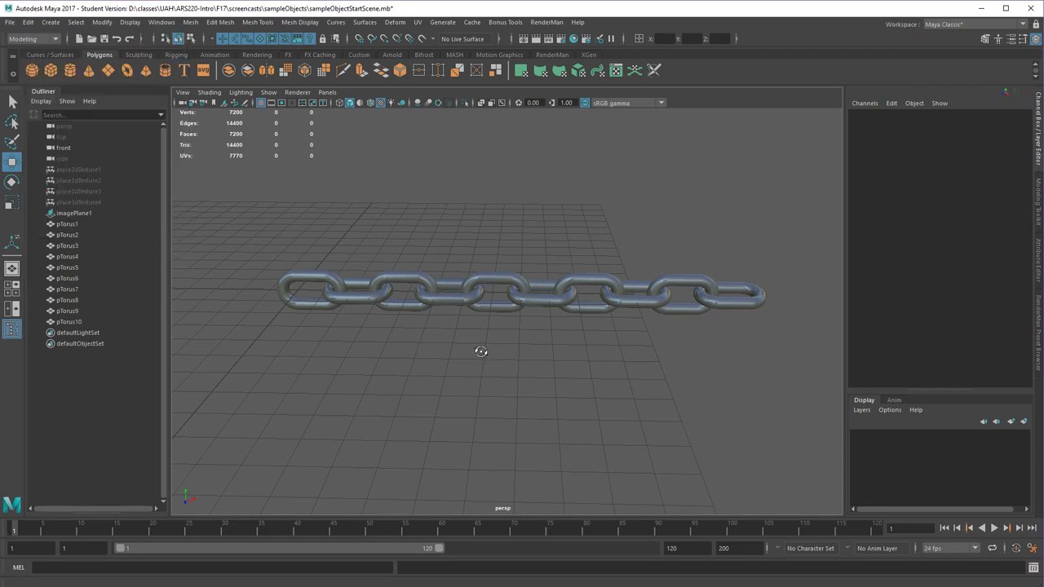
left_click_drag(488, 353, 443, 369, "alt")
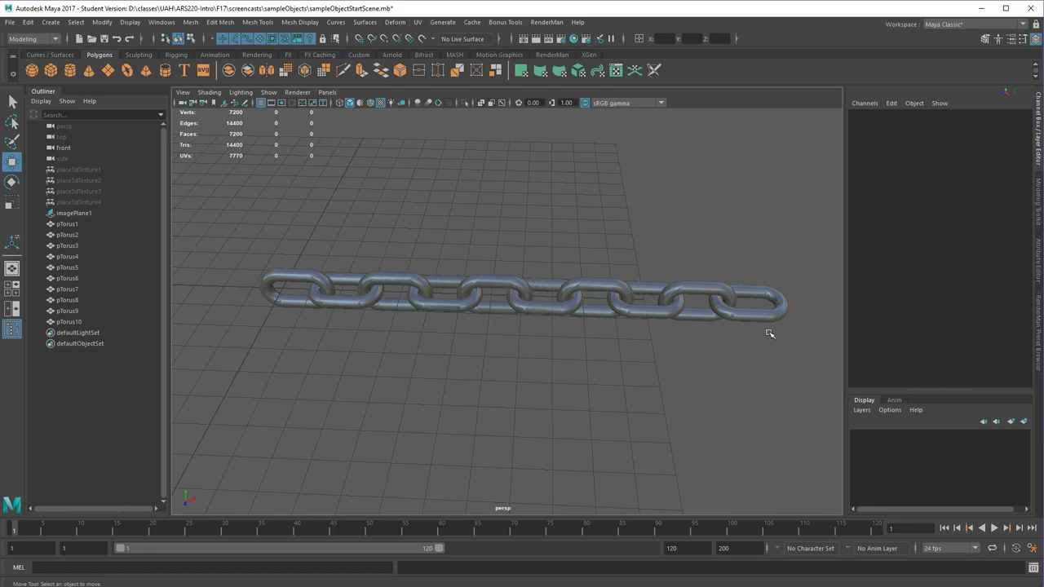
left_click_drag(768, 335, 280, 275)
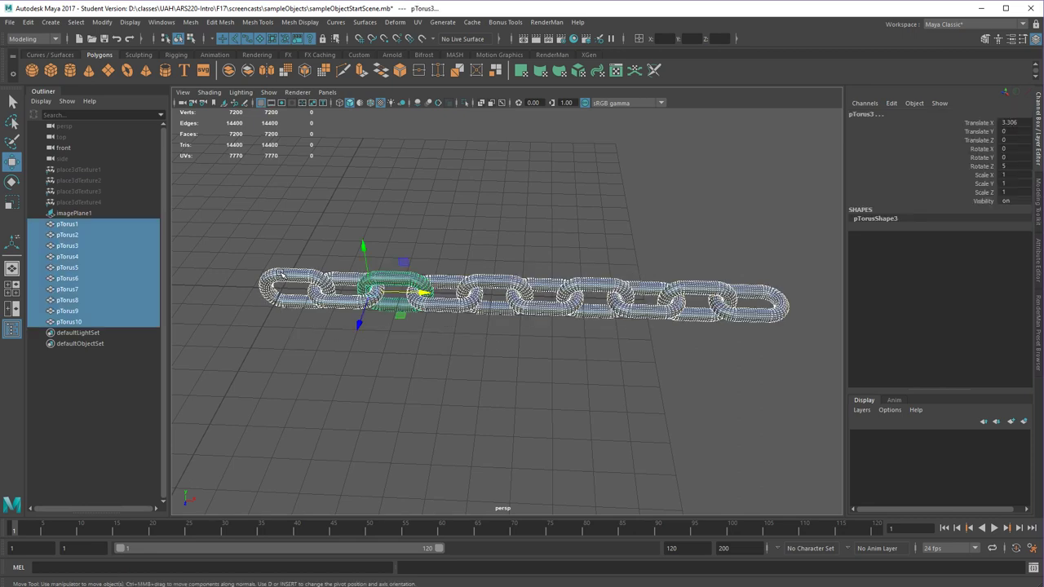
Set the input line to Rename mode and select pTorus1 through pTorus10 in order in the Outliner.
left_click(641, 42)
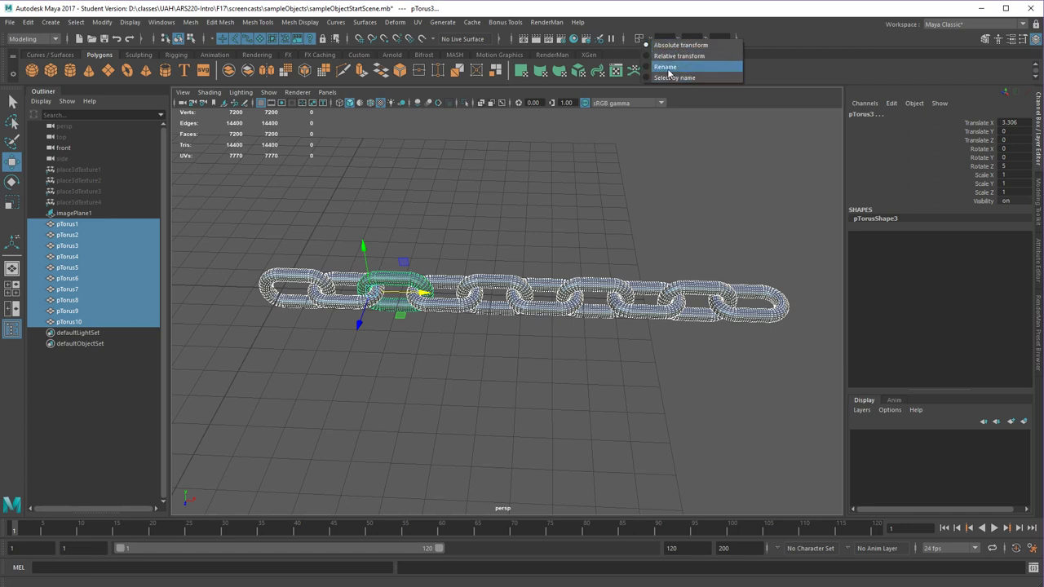
left_click(669, 78)
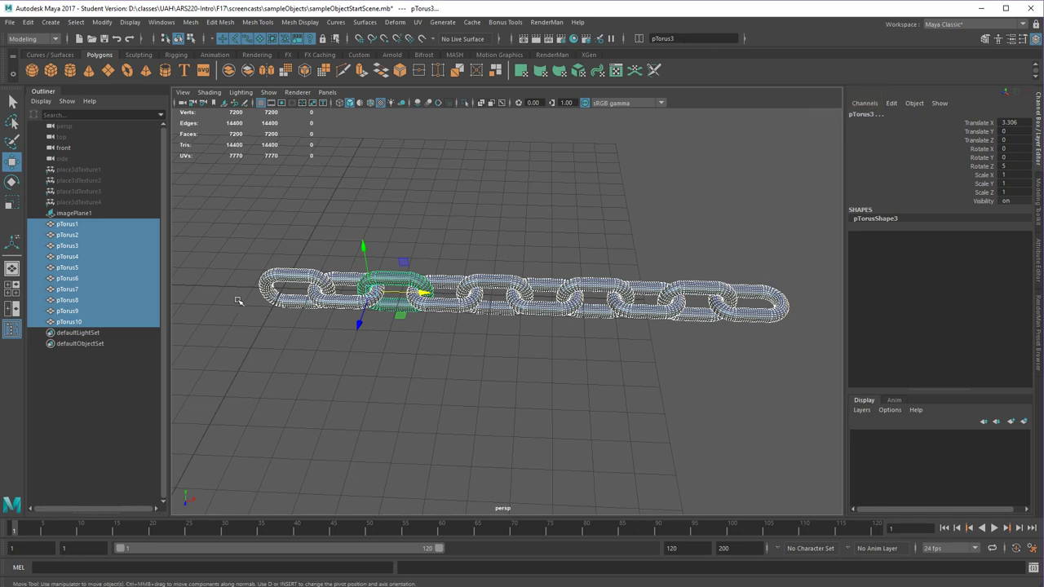
mouse_move(70, 322)
left_mouse_down()
mouse_move(69, 229)
mouse_move(67, 323)
left_mouse_up()
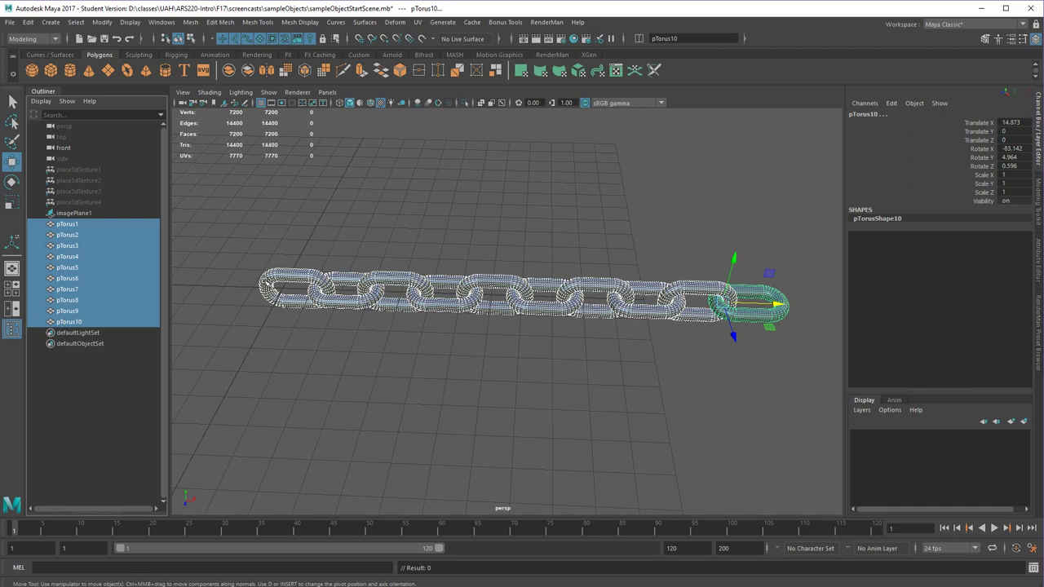
left_click(274, 279)
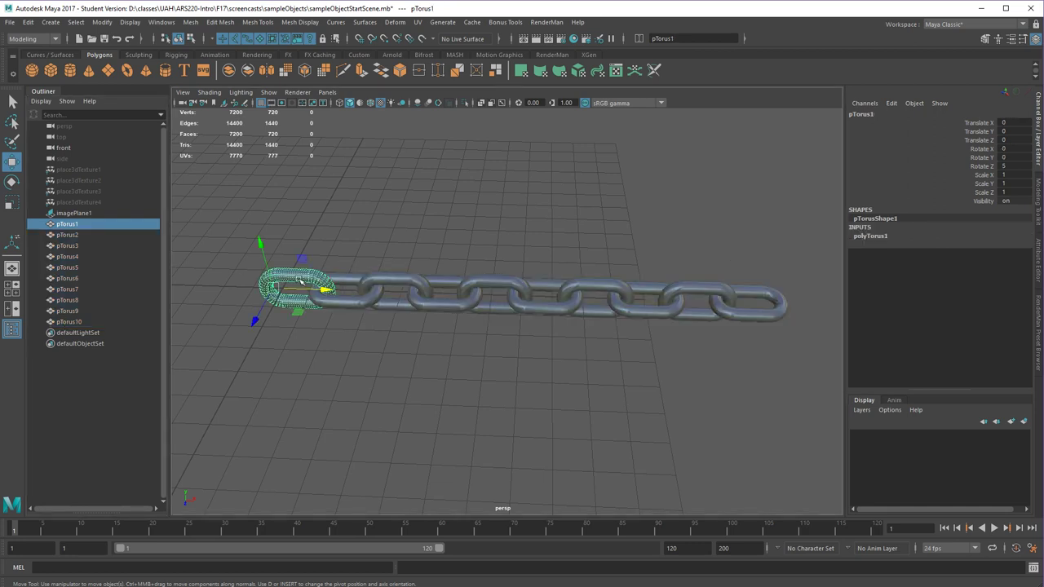
left_click(349, 302, "shift")
left_click(408, 281, "shift")
left_click(451, 307, "shift")
left_click(481, 301, "shift")
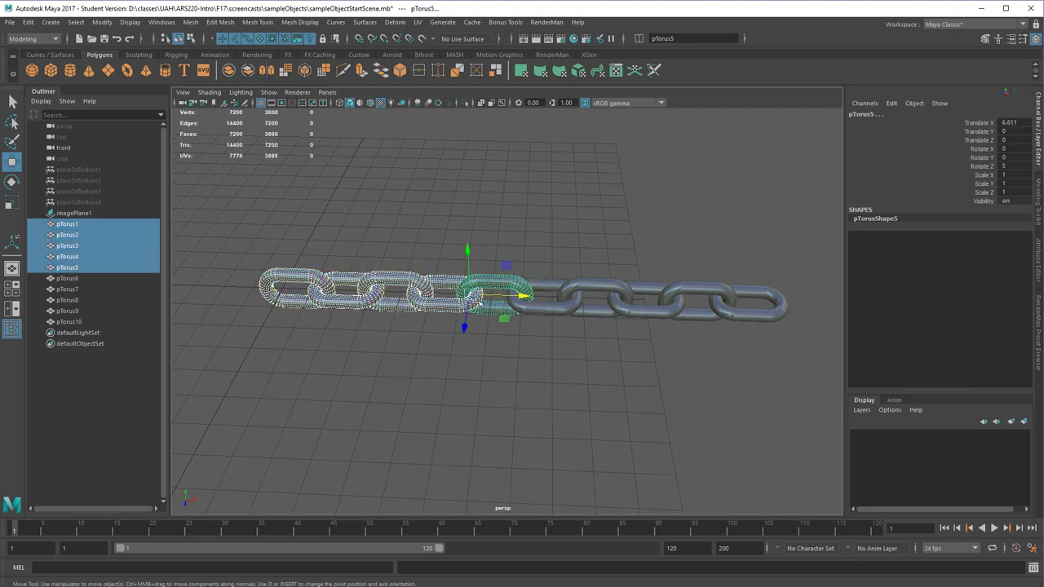
left_click(68, 225)
left_click_drag(801, 270, 263, 329)
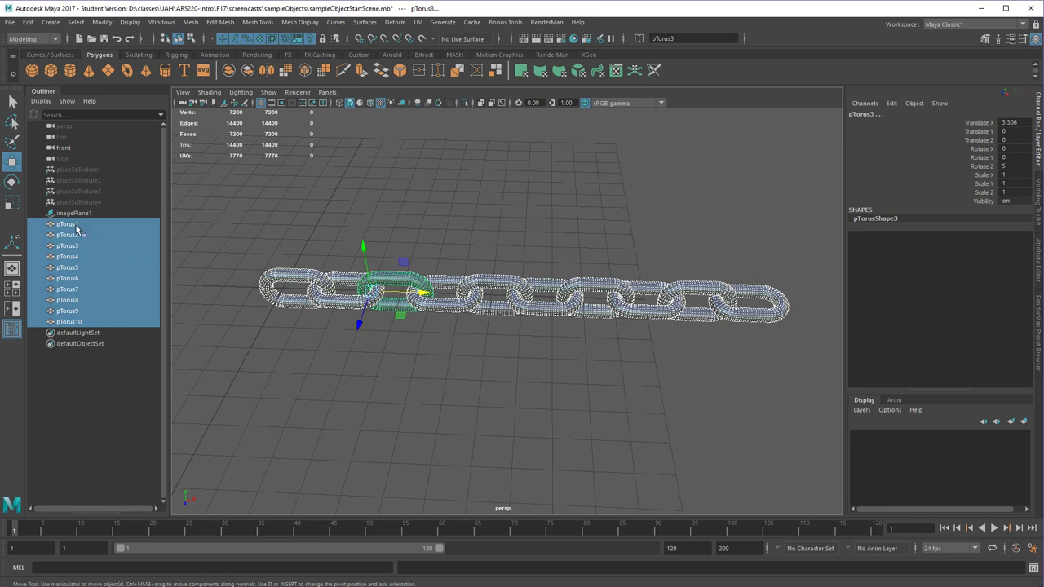
left_click_drag(76, 227, 81, 325)
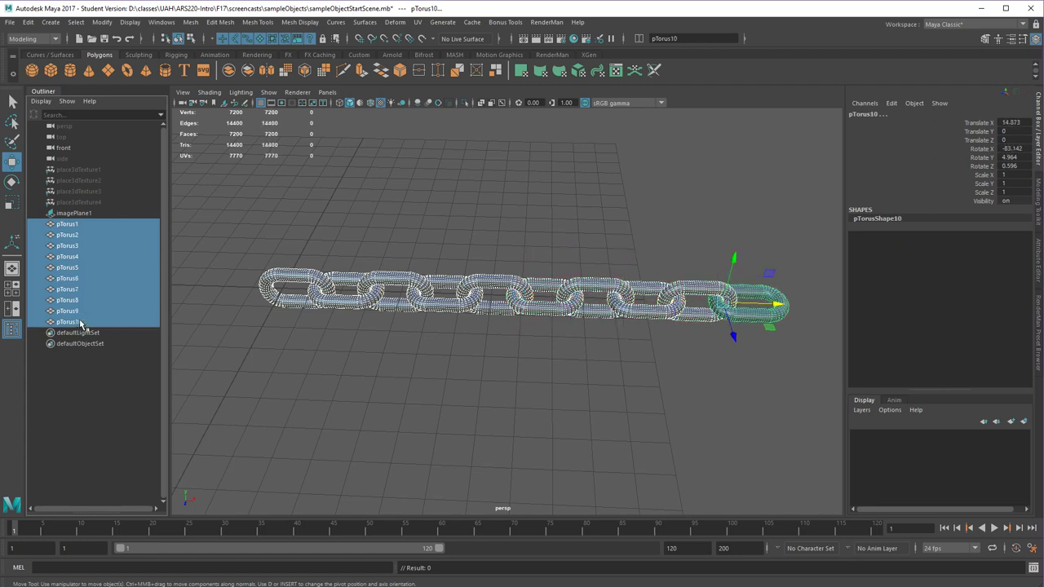
Rename the selected links to 'link', producing link and link1 through link9.
left_click(662, 38)
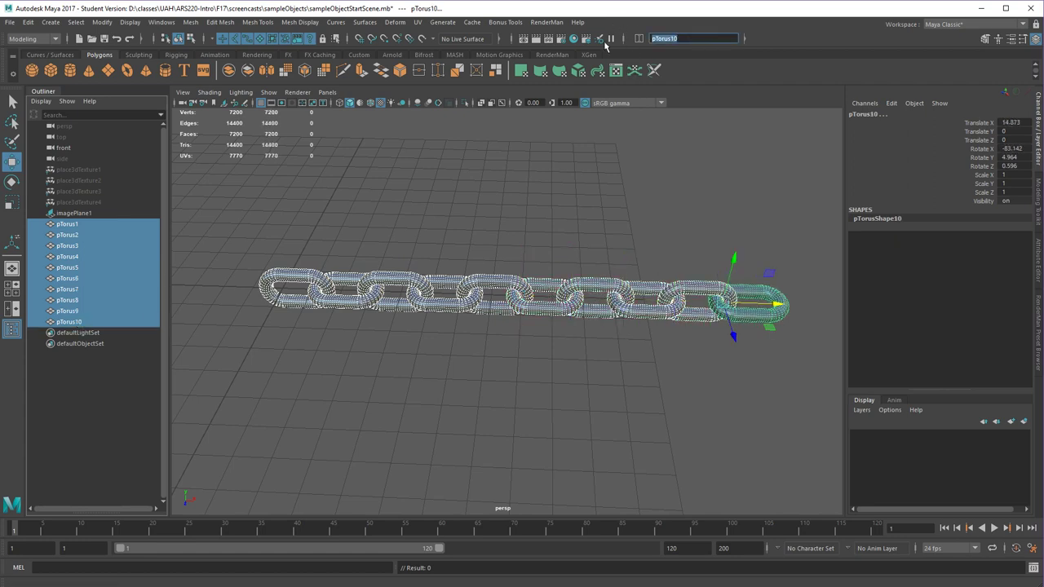
key("BackSpace")
type("link")
key("Return")
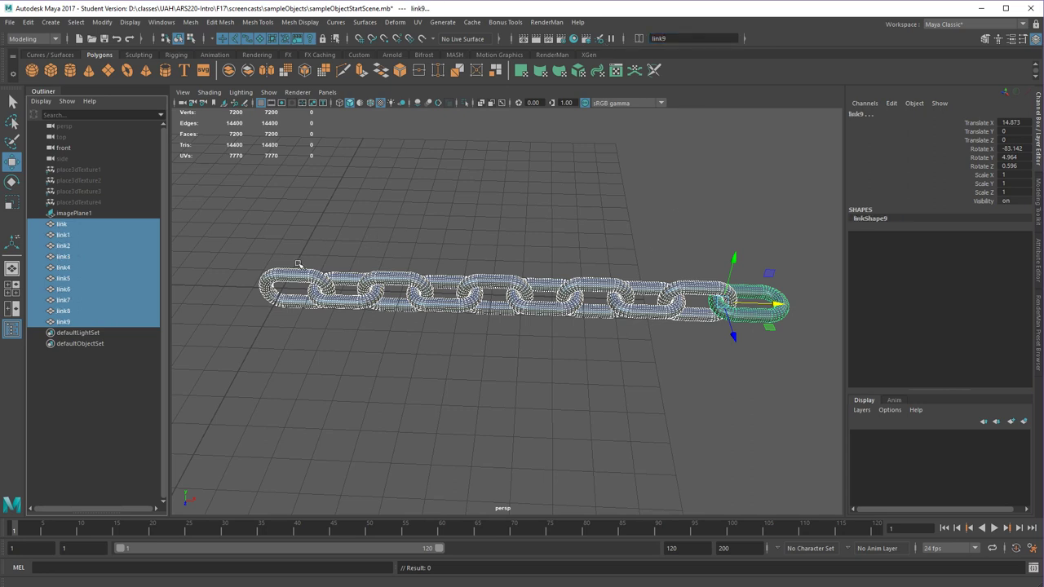
Check each link in turn to confirm the names link through link9.
left_click(285, 299)
left_click(349, 279)
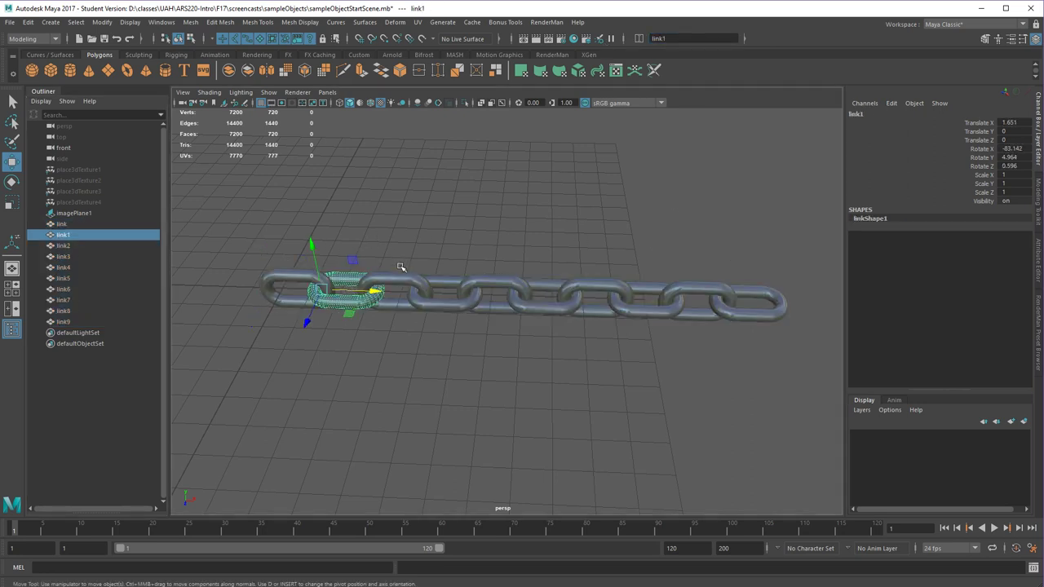
left_click(417, 287)
left_click(451, 287)
left_click(499, 288)
left_click(556, 280)
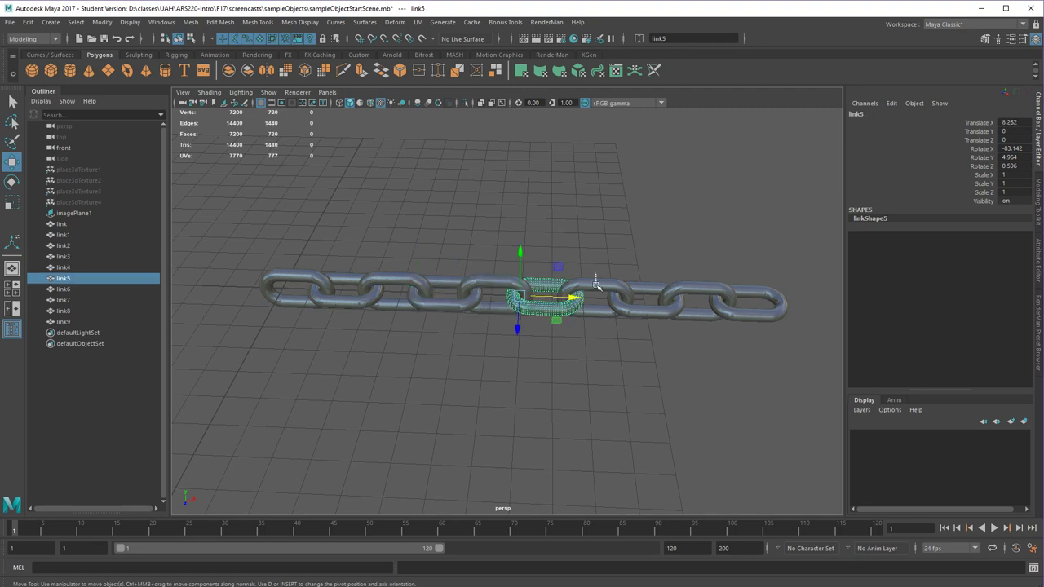
left_click(596, 283)
left_click(658, 287)
left_click(699, 284)
left_click(752, 304)
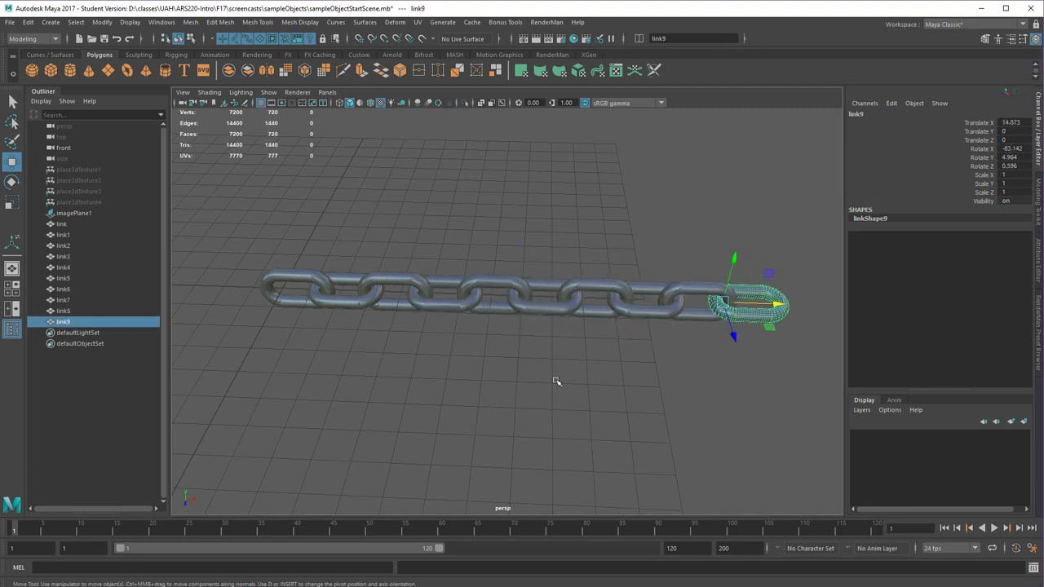